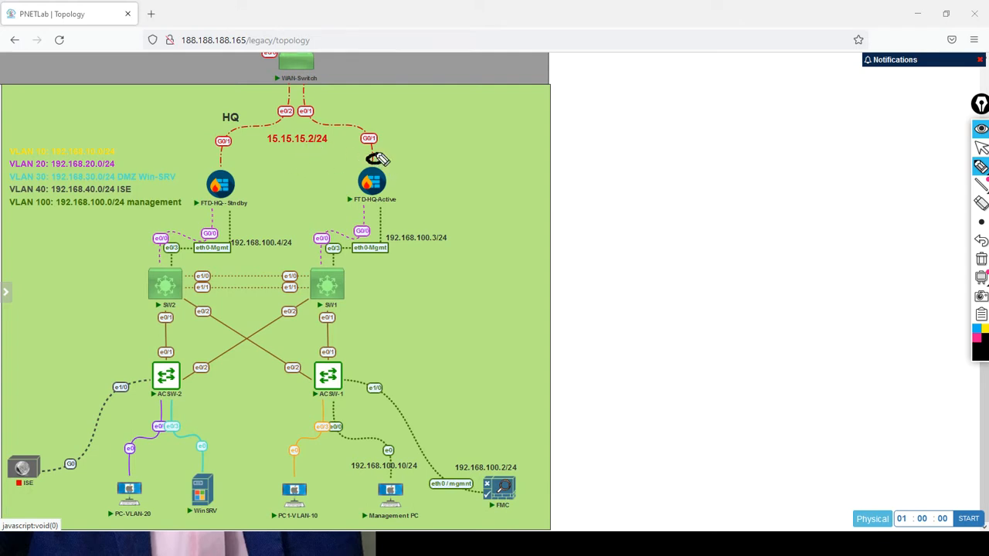
# Draw freehand pen strokes over the topology tracing traffic from the lower networks through FTD-HQ-Active toward the Internet cloud.
pyautogui.moveTo(385, 154)
pyautogui.mouseDown()
pyautogui.moveTo(392, 146)
pyautogui.moveTo(374, 144)
pyautogui.mouseUp()
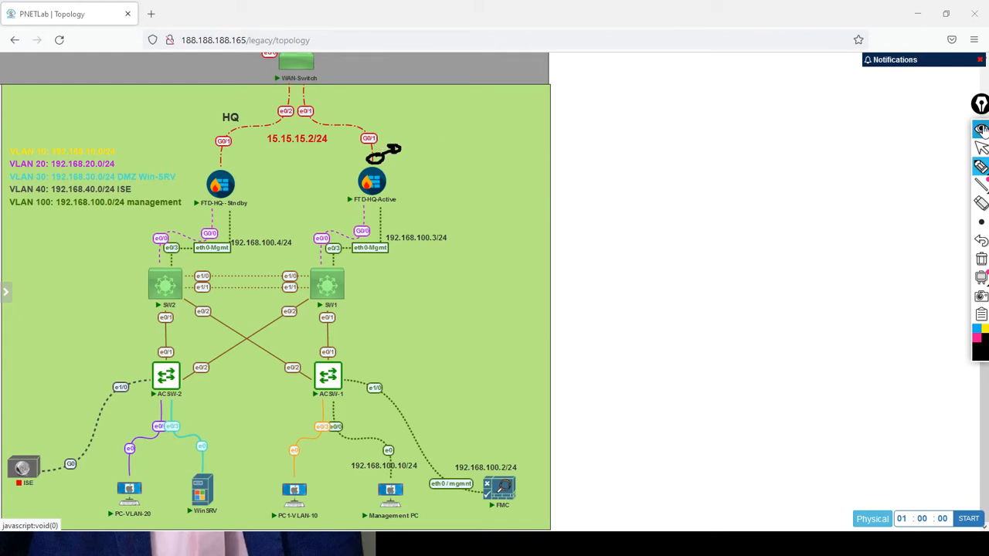
pyautogui.click(982, 147)
pyautogui.scroll(2, 534, 106)
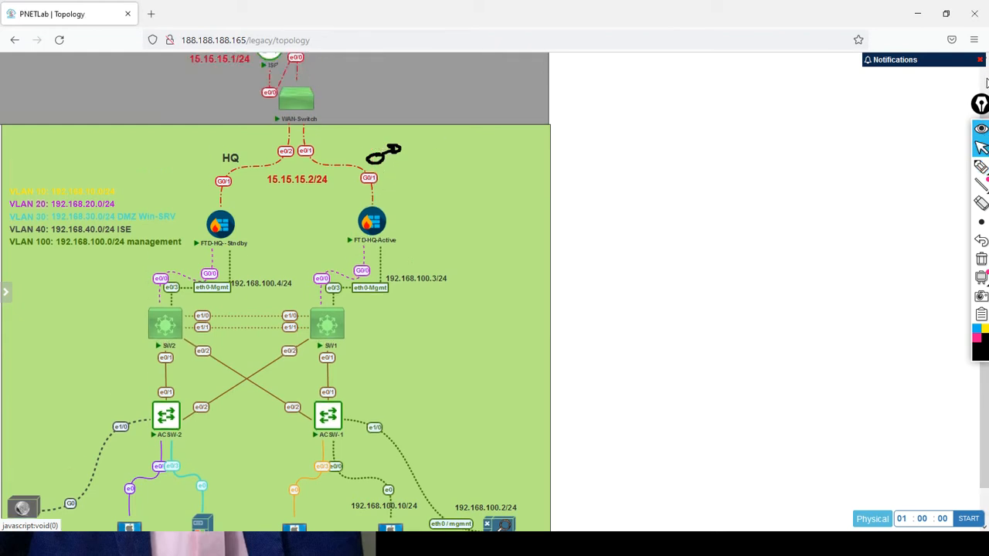
pyautogui.moveTo(293, 171)
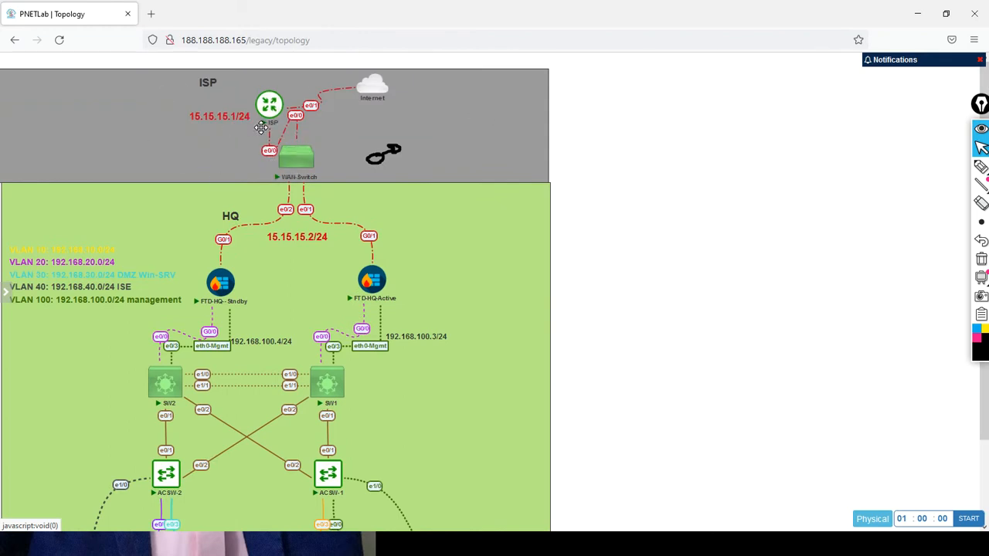
pyautogui.moveTo(374, 107)
pyautogui.moveTo(980, 168)
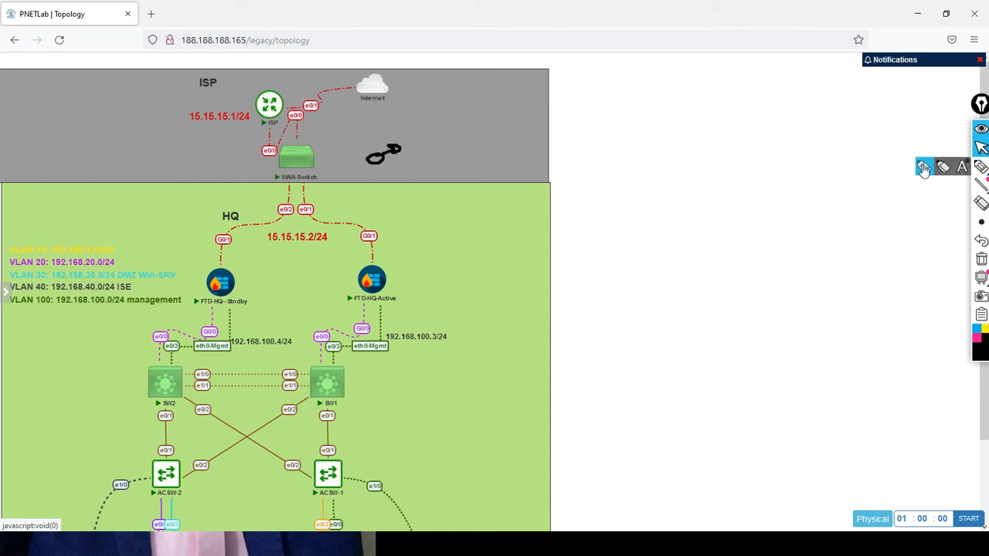
pyautogui.click(924, 166)
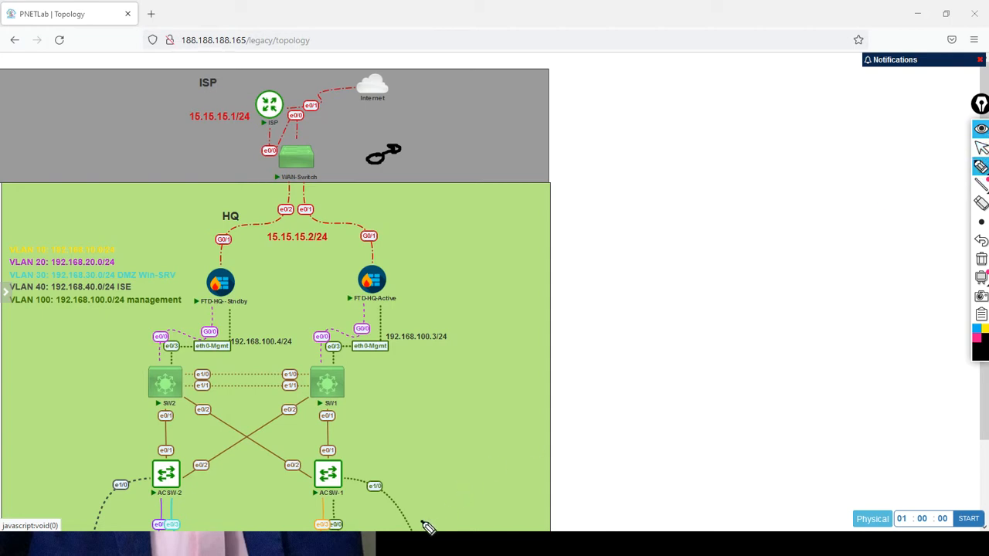
pyautogui.moveTo(423, 523)
pyautogui.mouseDown()
pyautogui.moveTo(371, 410)
pyautogui.moveTo(369, 279)
pyautogui.mouseUp()
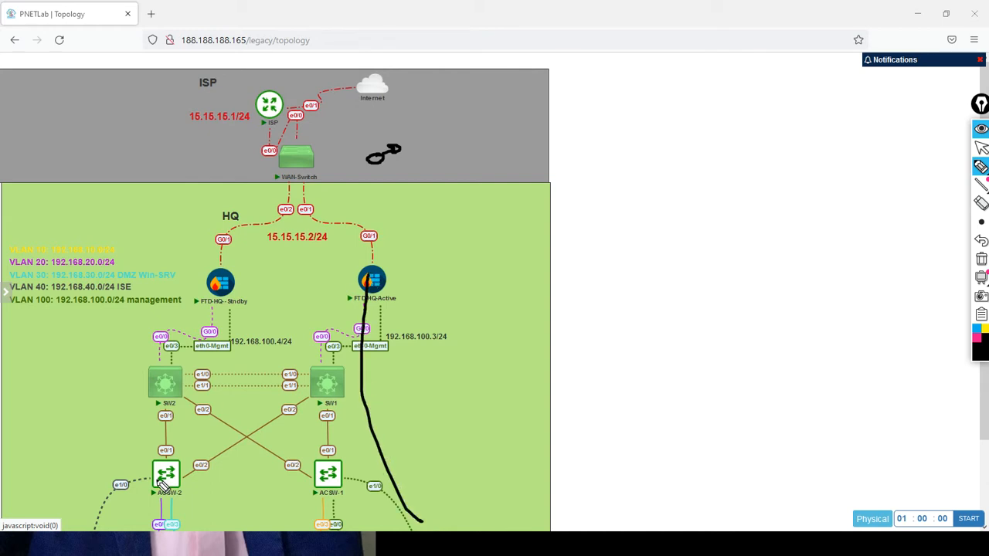
pyautogui.moveTo(159, 525)
pyautogui.mouseDown()
pyautogui.moveTo(365, 320)
pyautogui.moveTo(372, 283)
pyautogui.mouseUp()
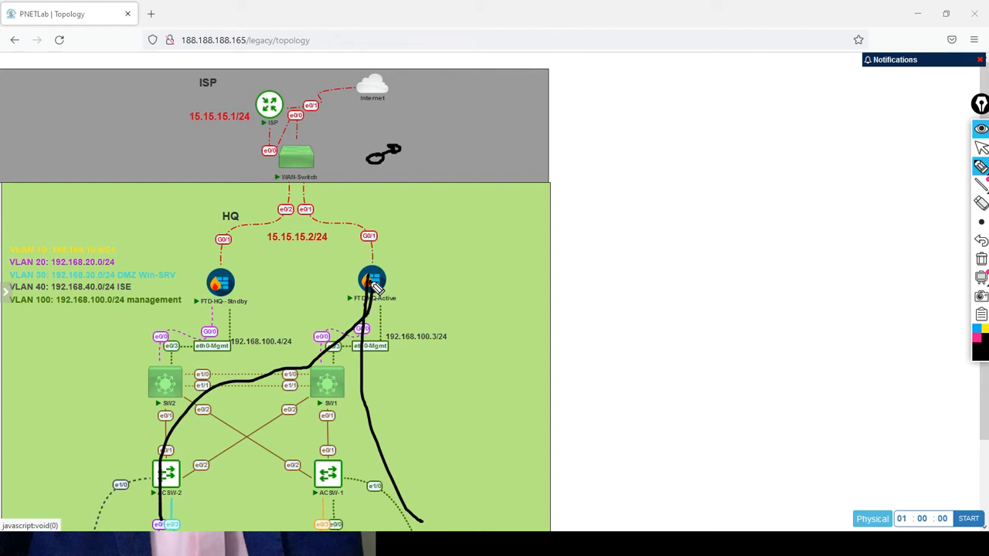
pyautogui.moveTo(374, 271); pyautogui.dragTo(425, 101)
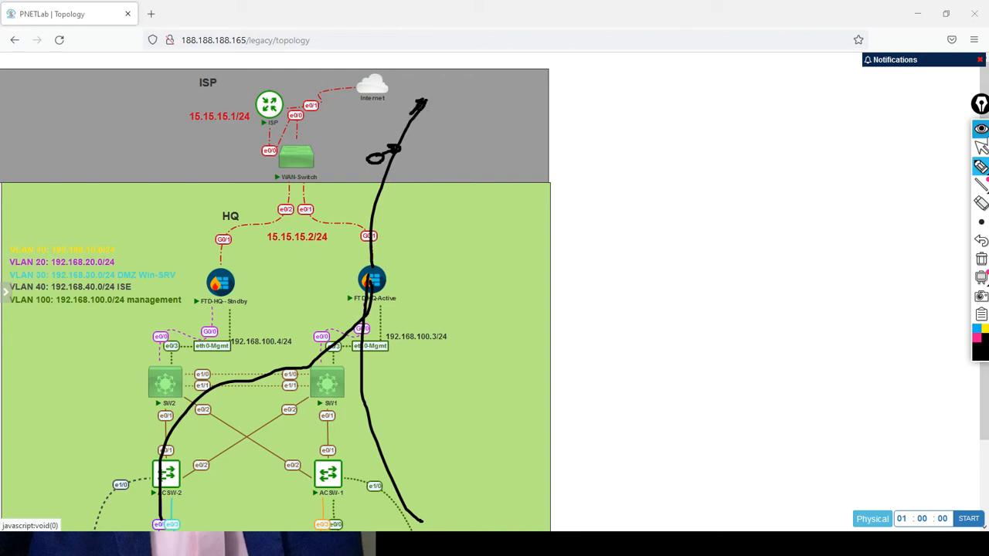
# Clear all pen annotations from the screen, return to the normal cursor and collapse the drawing tools.
pyautogui.click(981, 259)
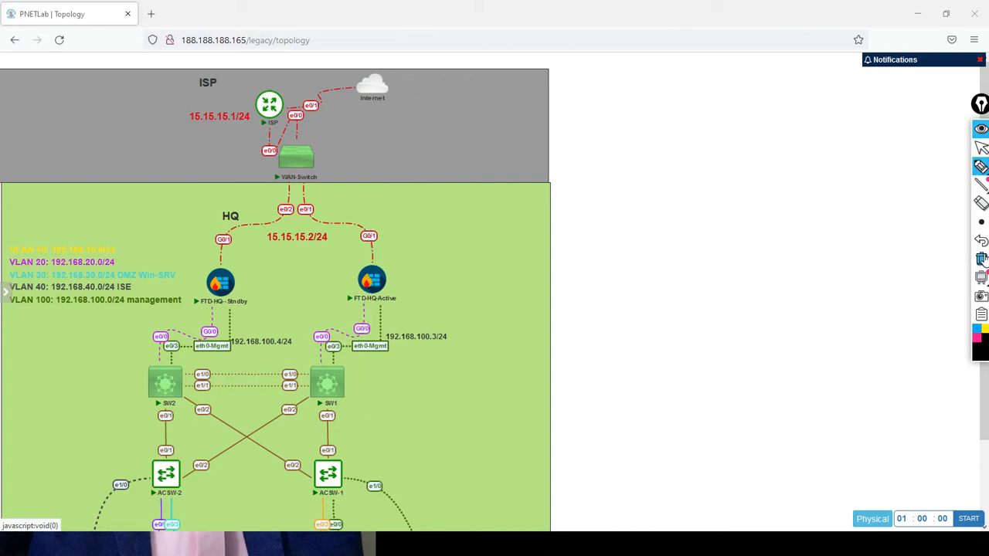
pyautogui.click(981, 147)
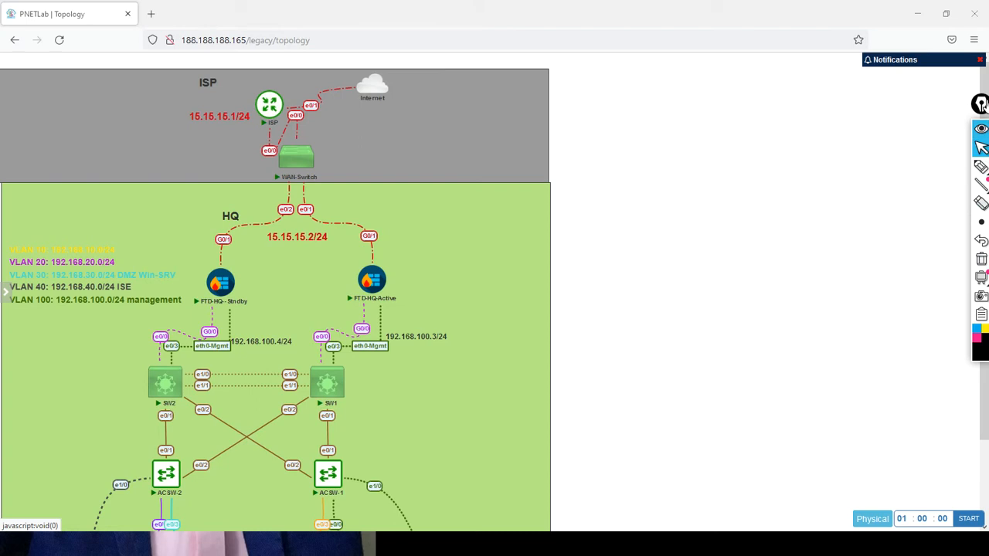
pyautogui.click(981, 128)
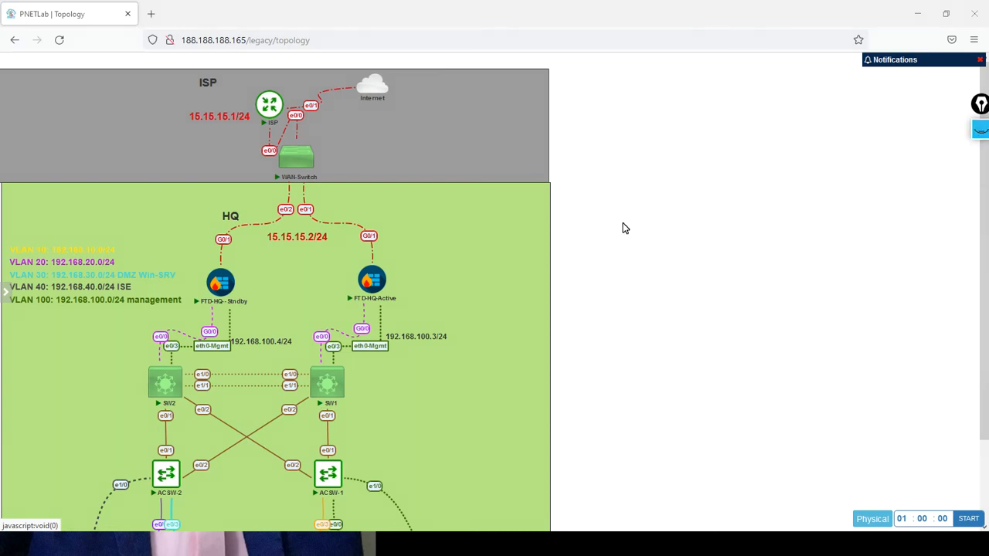
# Open the ISP router's console in SecureCRT and place its window beside the upper part of the topology.
pyautogui.click(271, 110)
pyautogui.click(508, 133)
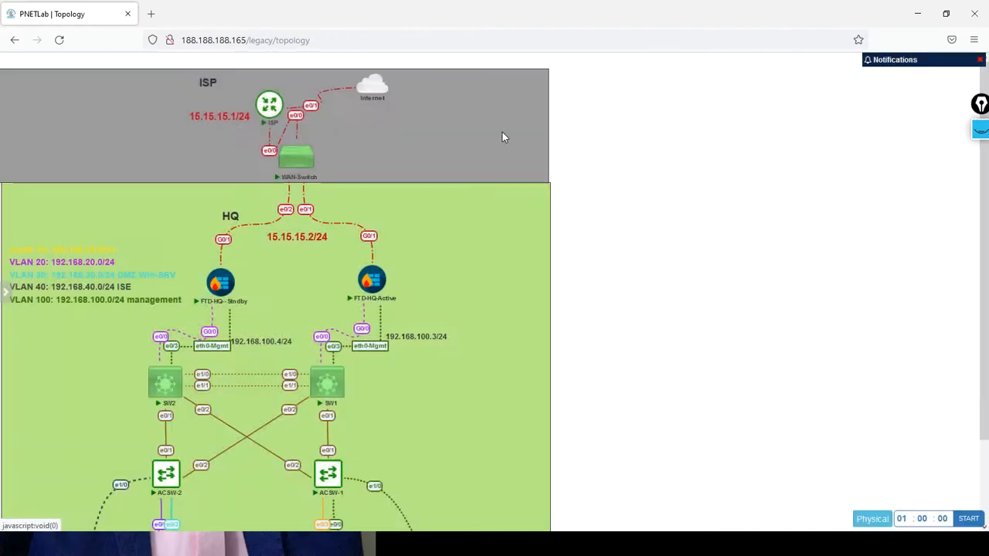
pyautogui.click(515, 196)
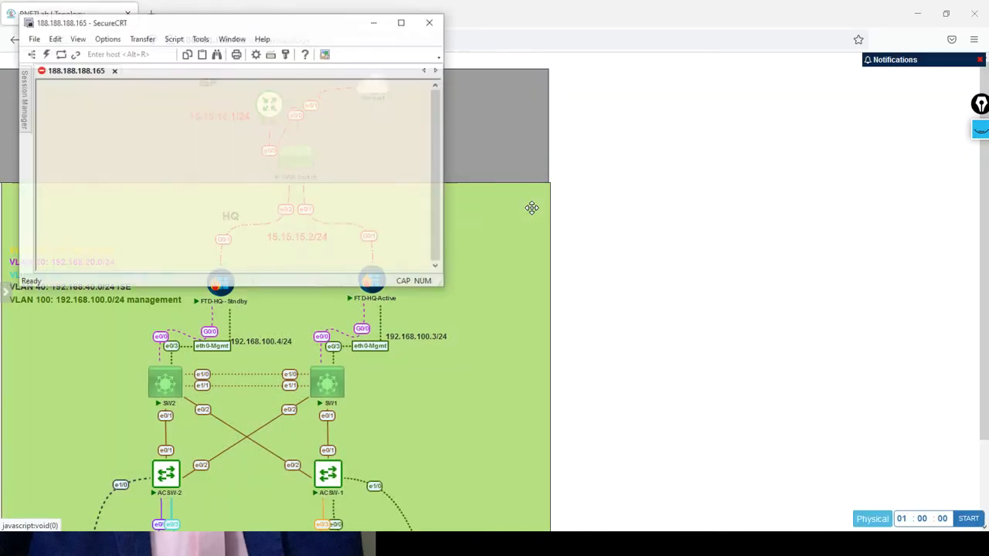
pyautogui.moveTo(273, 36); pyautogui.dragTo(680, 138)
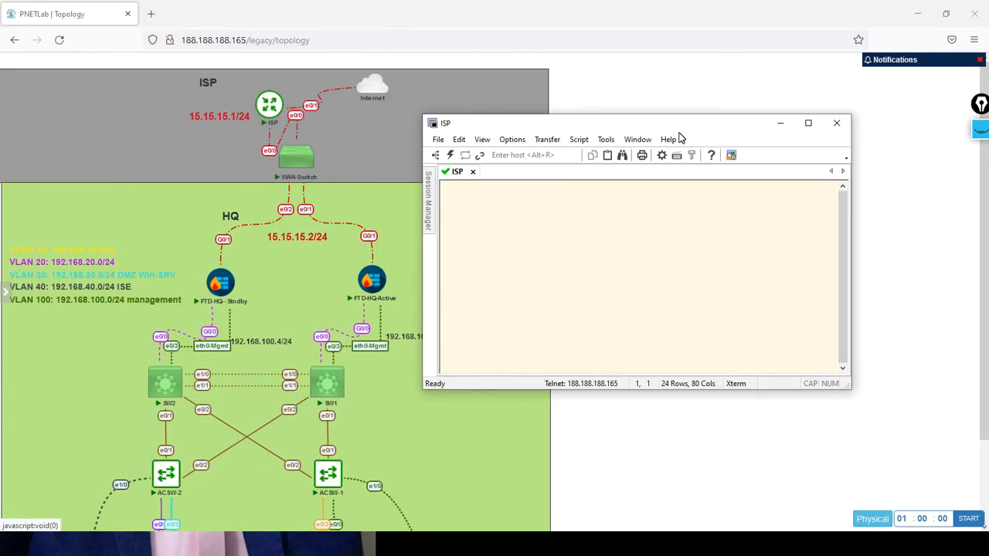
# Enter privileged mode and global configuration mode on the ISP router.
pyautogui.press('Return')
pyautogui.write('en')
pyautogui.press('Return')
pyautogui.write('conf t')
pyautogui.press('Return')
pyautogui.press('Return')
pyautogui.press('Return')
pyautogui.press('Return')
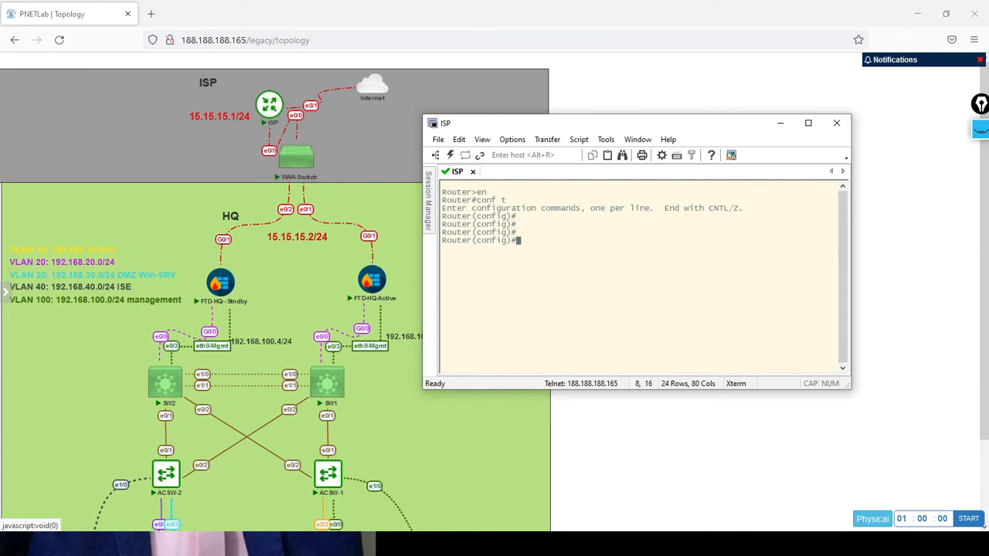
# Set the router's hostname to ISP.
pyautogui.write('host')
pyautogui.press('Tab')
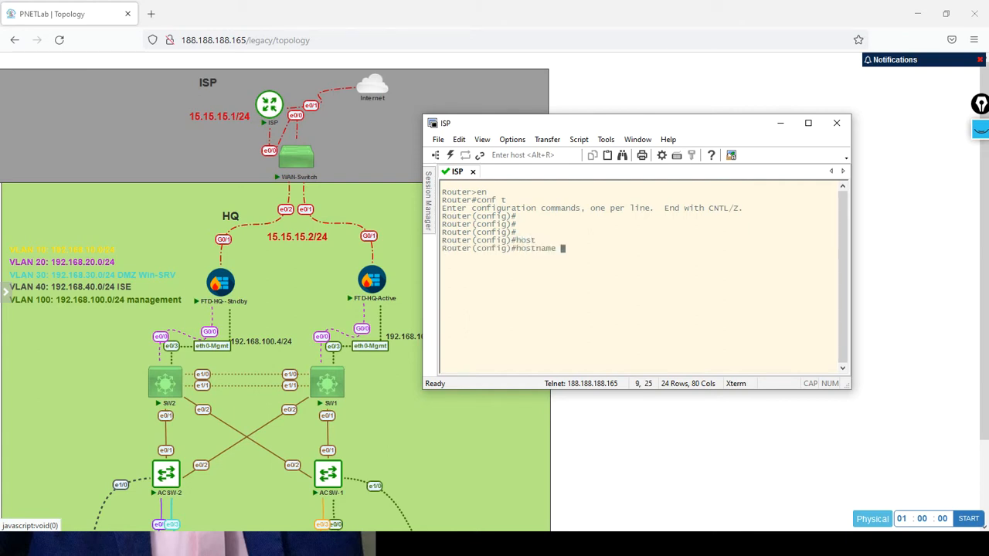
pyautogui.write('ISP')
pyautogui.press('Return')
pyautogui.press('Return')
pyautogui.press('Return')
pyautogui.press('Return')
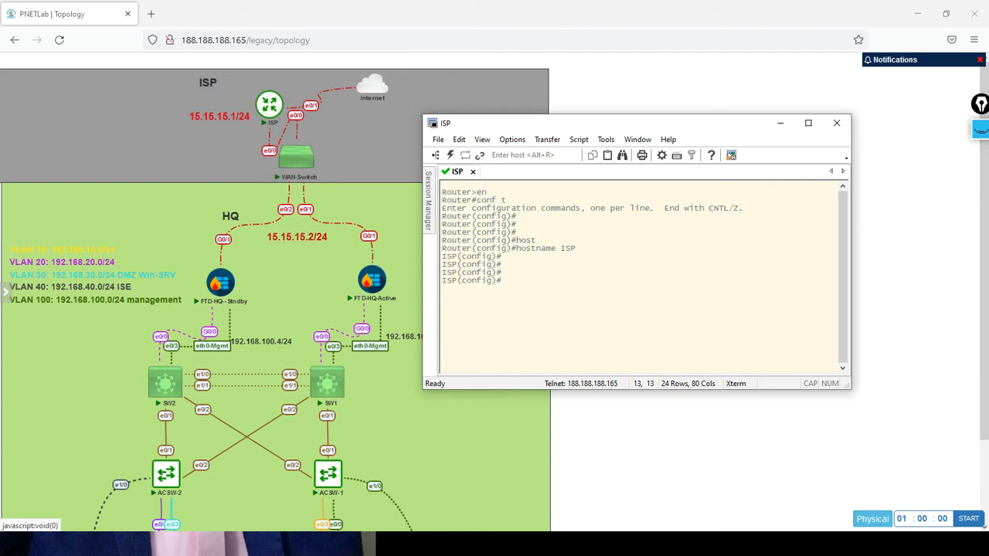
# Assign IP address 15.15.15.1 with mask 255.255.255.0 to interface e0/0 on the ISP router.
pyautogui.write('int e0/0')
pyautogui.press('Return')
pyautogui.write('ip ')
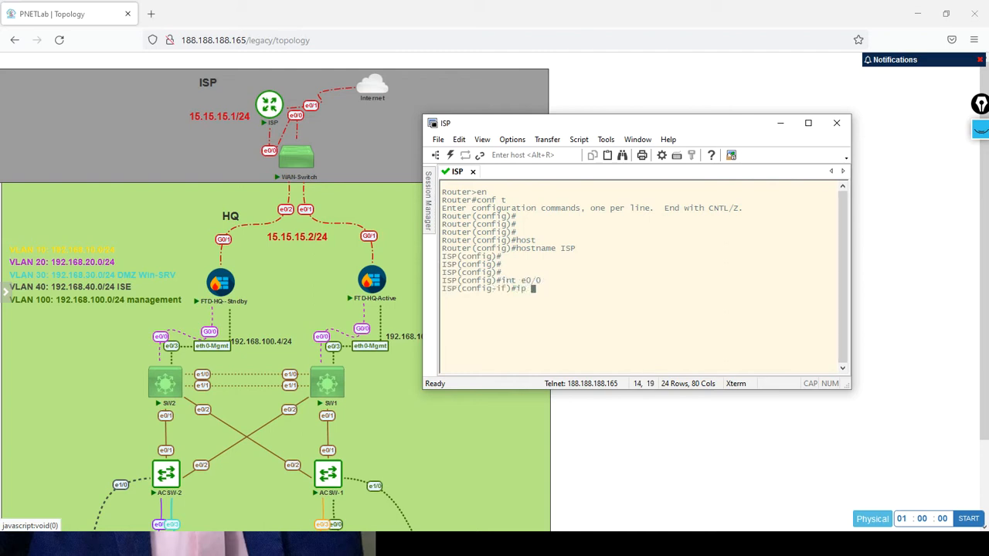
pyautogui.write('add 15.15.15.1 255.255.255.0')
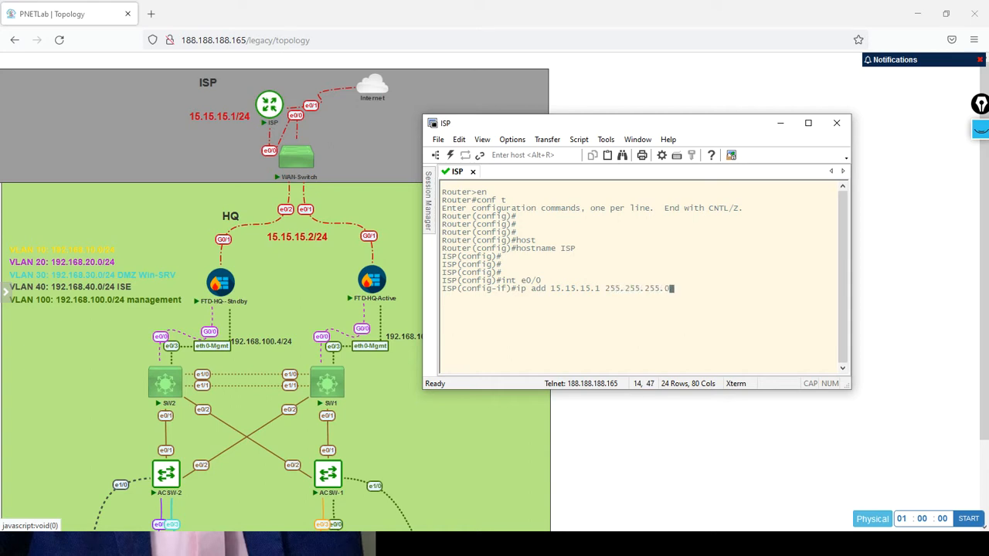
pyautogui.press('Return')
# Enable interface e0/0 on the ISP router with no shutdown.
pyautogui.write('no shut')
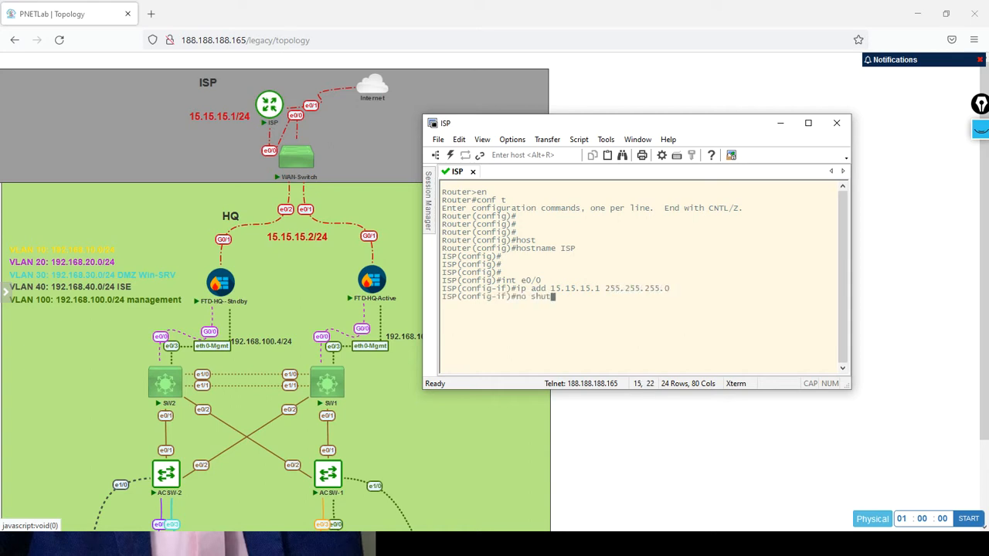
pyautogui.press('Tab')
pyautogui.press('Return')
pyautogui.press('Return')
pyautogui.press('Return')
pyautogui.press('Return')
# Save the ISP router's running configuration from interface configuration mode with do wr.
pyautogui.write('do wr')
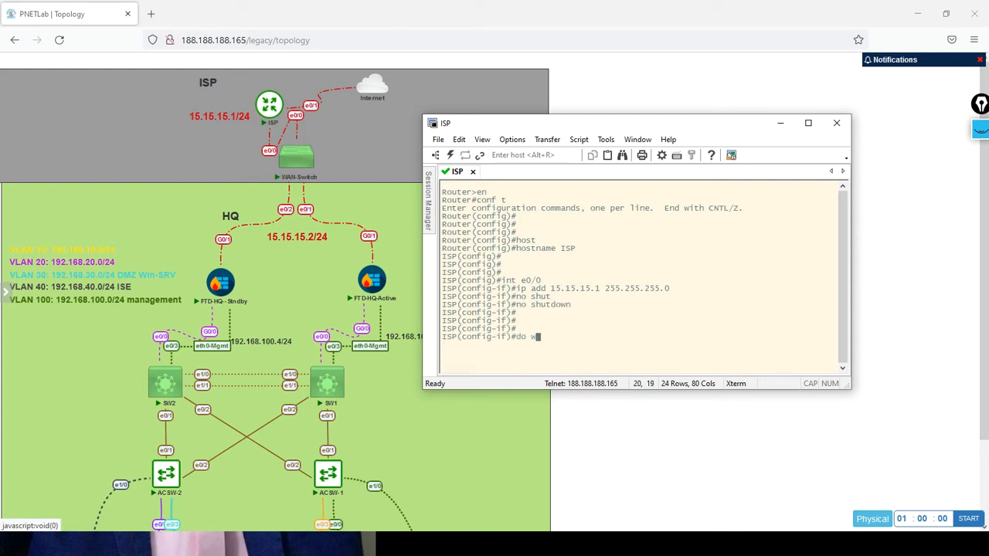
pyautogui.press('Return')
pyautogui.press('Return')
pyautogui.press('Return')
pyautogui.press('Return')
pyautogui.press('Return')
pyautogui.press('Return')
pyautogui.press('Return')
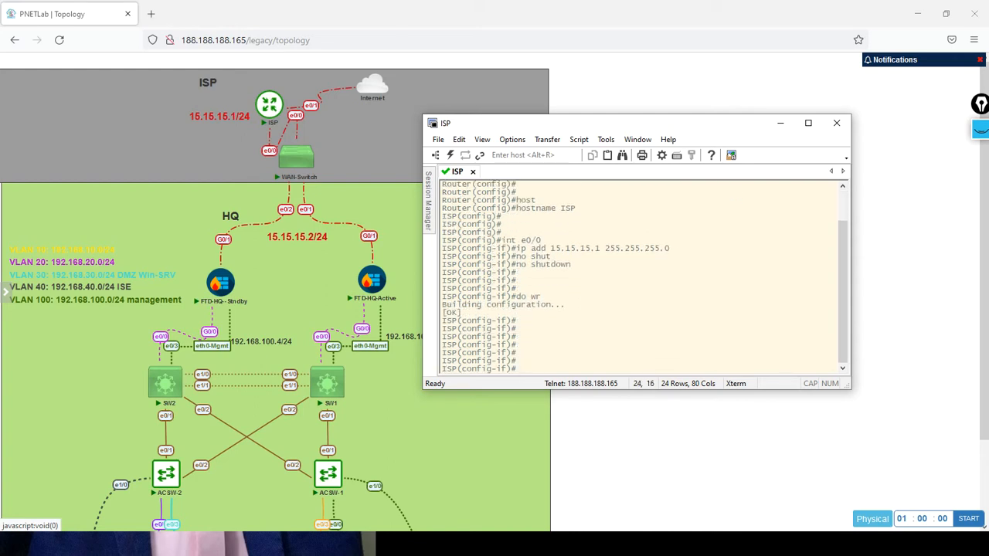
# Ping the firewall's outside address 15.15.15.2 from the ISP router.
pyautogui.write('do pi')
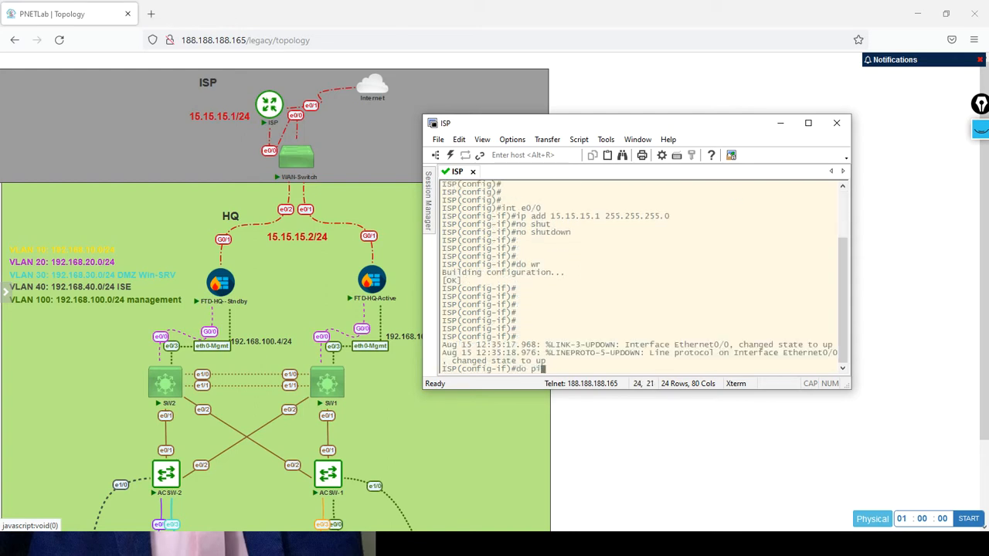
pyautogui.write('ng 15.15.15.2')
pyautogui.press('Return')
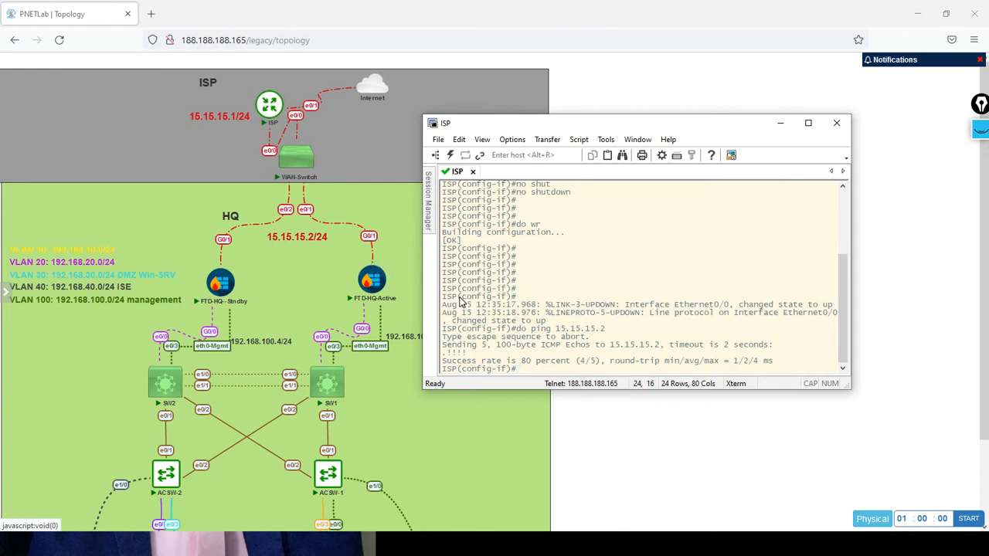
pyautogui.press('Return')
pyautogui.press('Return')
pyautogui.press('Return')
pyautogui.press('Return')
pyautogui.press('Return')
pyautogui.press('Return')
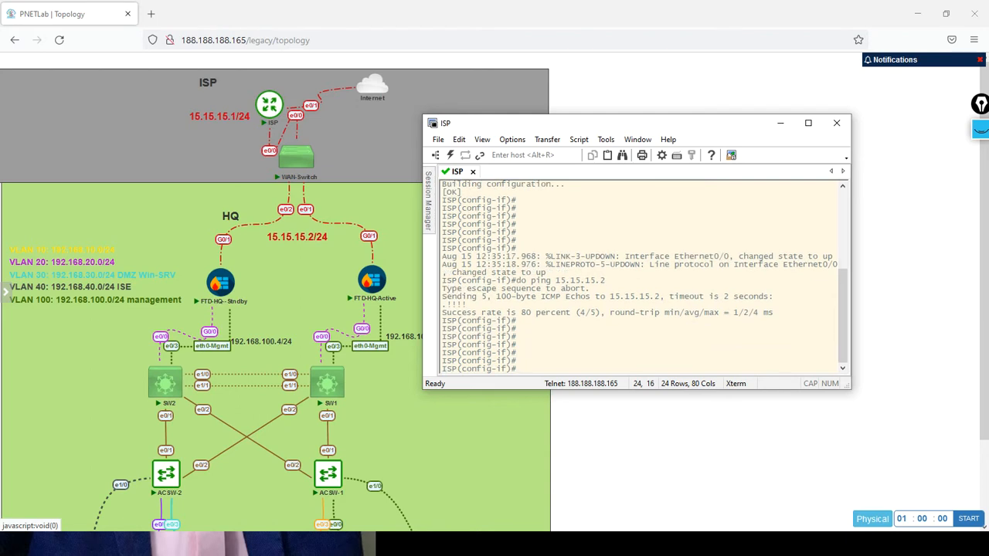
# Ping 8.8.8.8 from the ISP router to test its Internet access.
pyautogui.write('do ping 8.8.8.8')
pyautogui.press('Return')
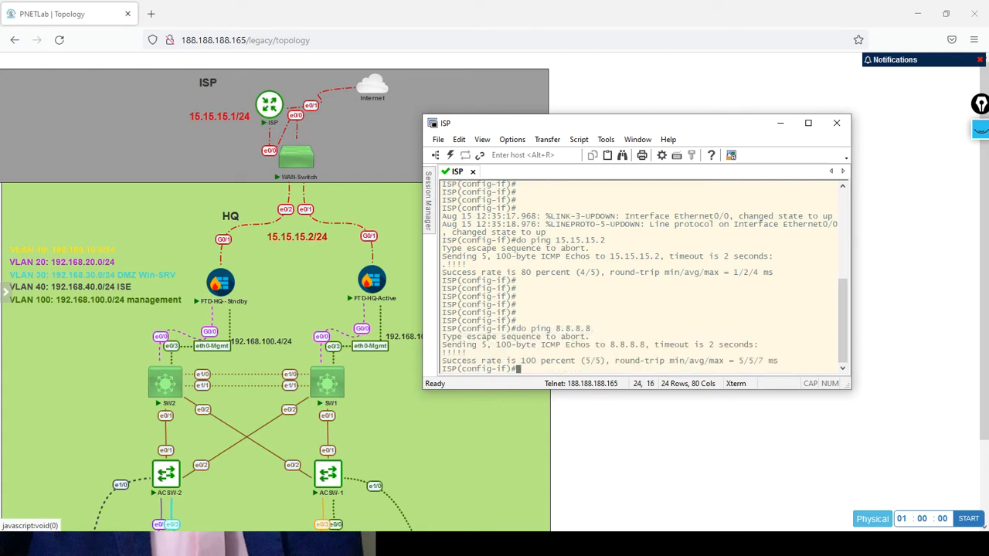
pyautogui.press('Return')
pyautogui.press('Return')
pyautogui.press('Return')
pyautogui.press('Return')
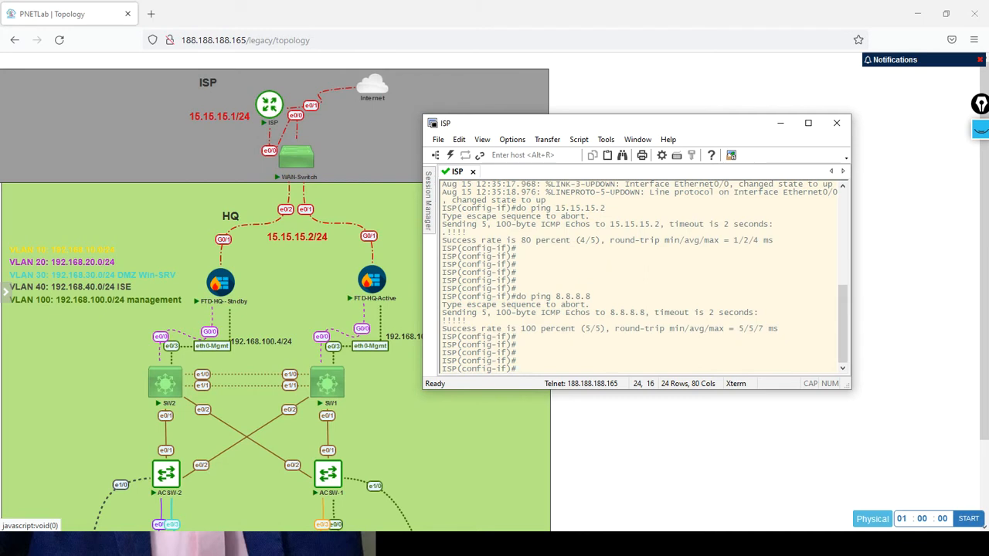
pyautogui.press('Return')
pyautogui.press('Return')
pyautogui.press('Return')
pyautogui.press('Return')
pyautogui.press('Return')
pyautogui.press('Return')
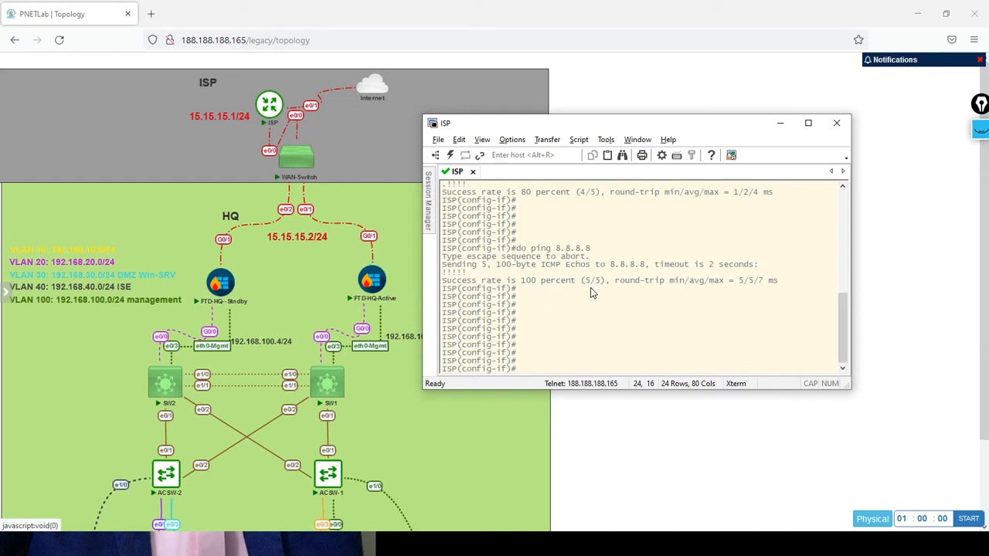
# Switch to the FTD-HQ-Active console and ping the ISP router at 15.15.15.1.
pyautogui.hotkey('alt', 'Tab')
pyautogui.hotkey('alt', 'Tab')
pyautogui.hotkey('alt', 'Tab')
pyautogui.hotkey('alt', 'Tab')
pyautogui.hotkey('alt', 'Tab')
pyautogui.hotkey('alt', 'Tab')
pyautogui.hotkey('alt', 'Tab')
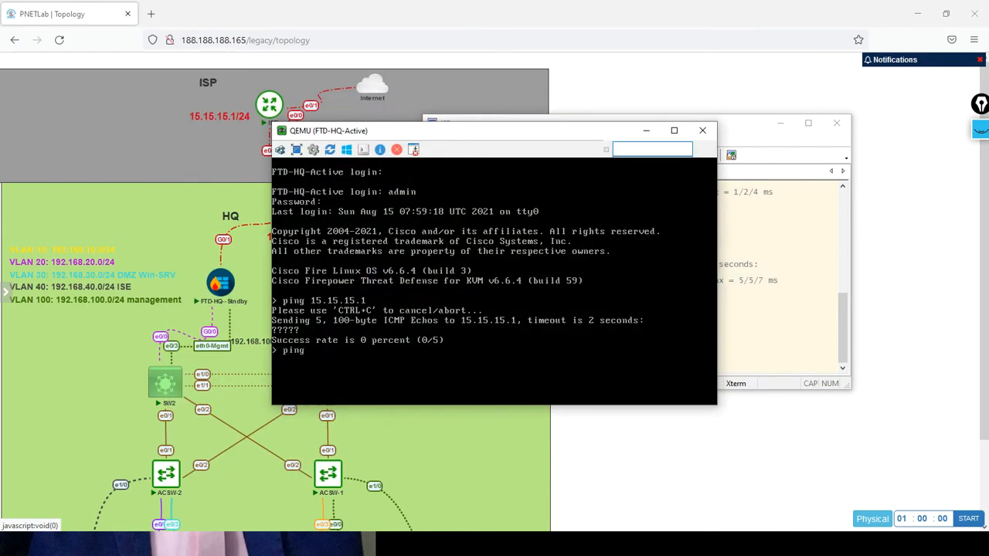
pyautogui.write('ping 15.15.15.1')
pyautogui.press('Return')
pyautogui.press('Return')
pyautogui.press('Return')
pyautogui.press('Return')
pyautogui.press('Return')
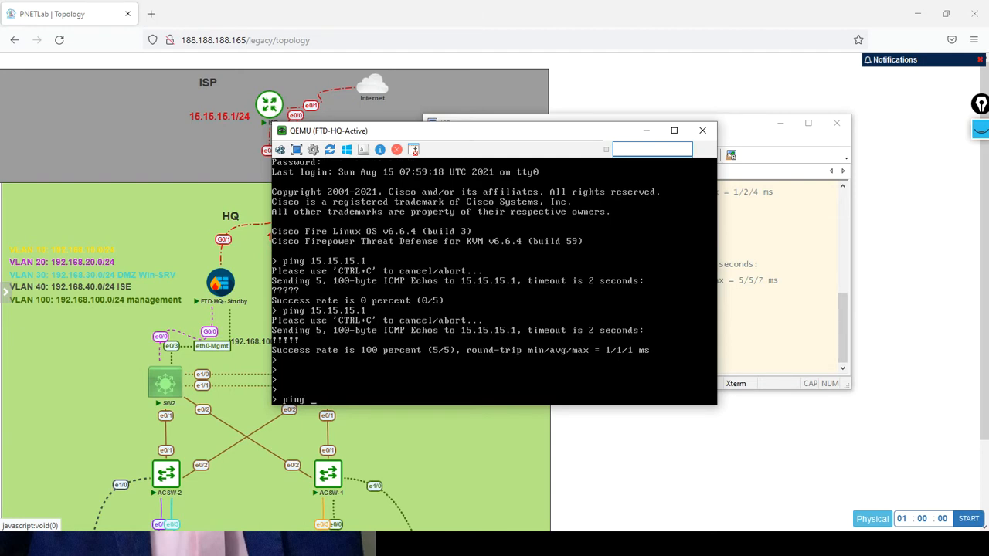
# Ping 8.8.8.8 from the FTD-HQ-Active console to test its Internet access.
pyautogui.write('ping 8.8.8.8')
pyautogui.press('Return')
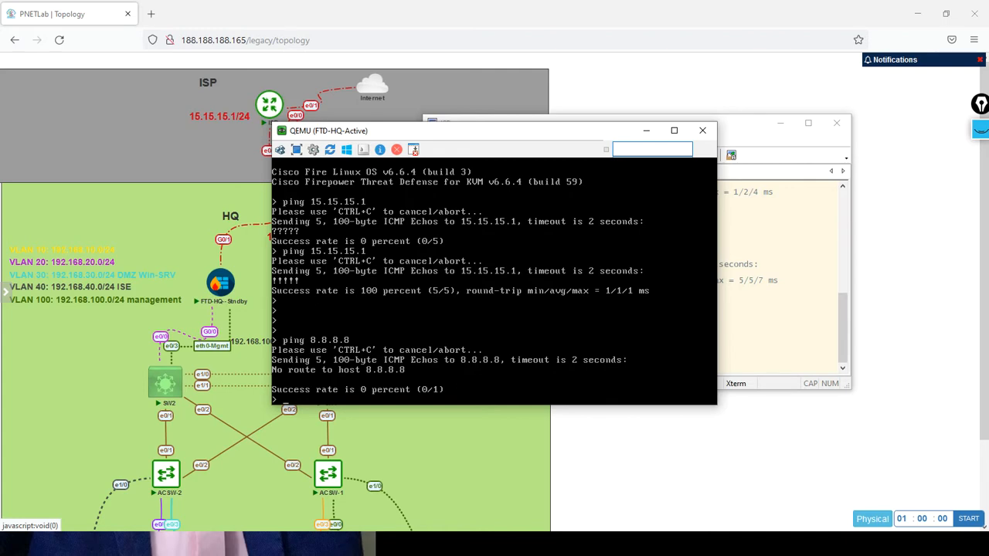
# Switch to the Management PC's Firepower Management Center and reopen the FTD-HQ-Active device for editing from Device Management.
pyautogui.hotkey('alt', 'Tab')
pyautogui.hotkey('alt', 'Tab')
pyautogui.hotkey('alt', 'Tab')
pyautogui.hotkey('alt', 'Tab')
pyautogui.hotkey('alt', 'Tab')
pyautogui.hotkey('alt', 'Tab')
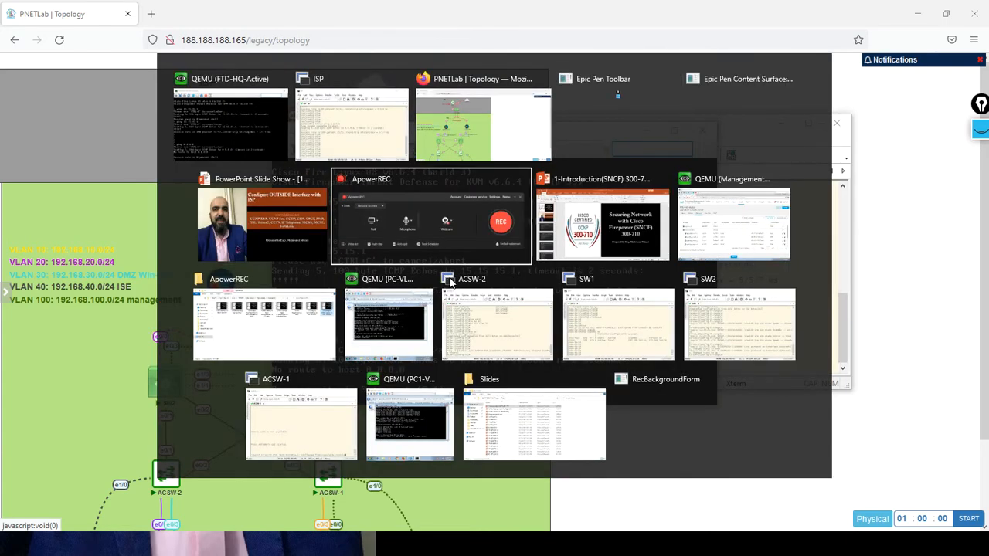
pyautogui.hotkey('alt', 'Tab')
pyautogui.hotkey('alt', 'Tab')
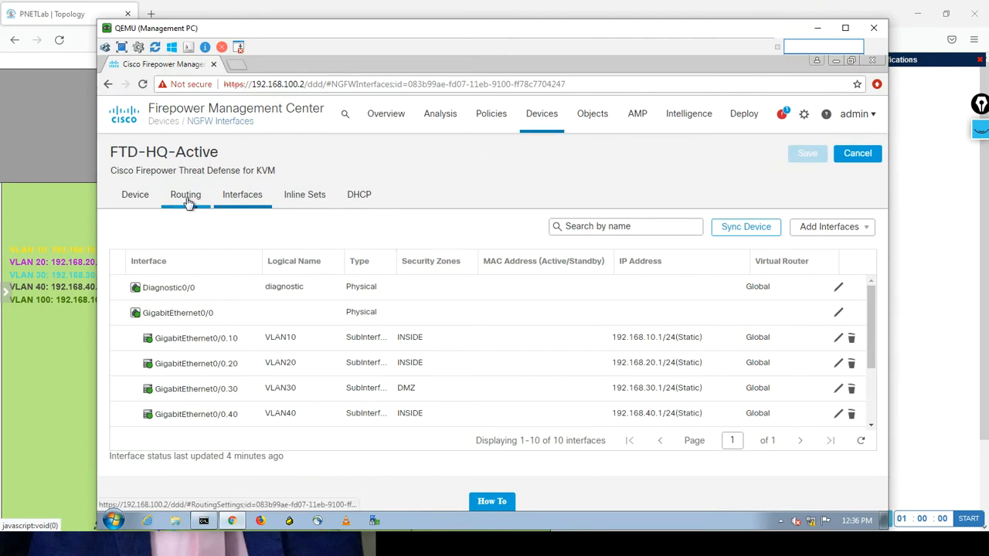
pyautogui.click(543, 113)
pyautogui.click(543, 155)
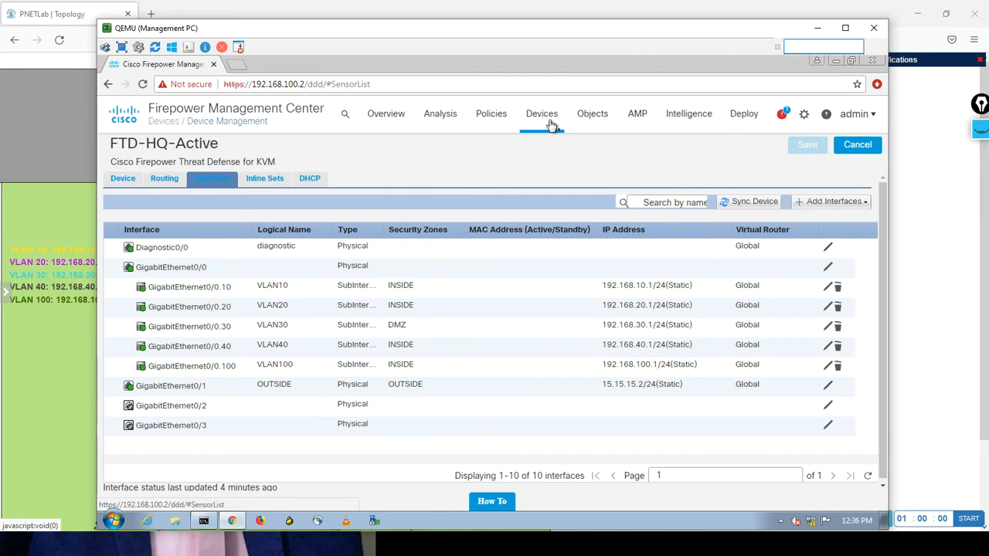
pyautogui.moveTo(551, 125)
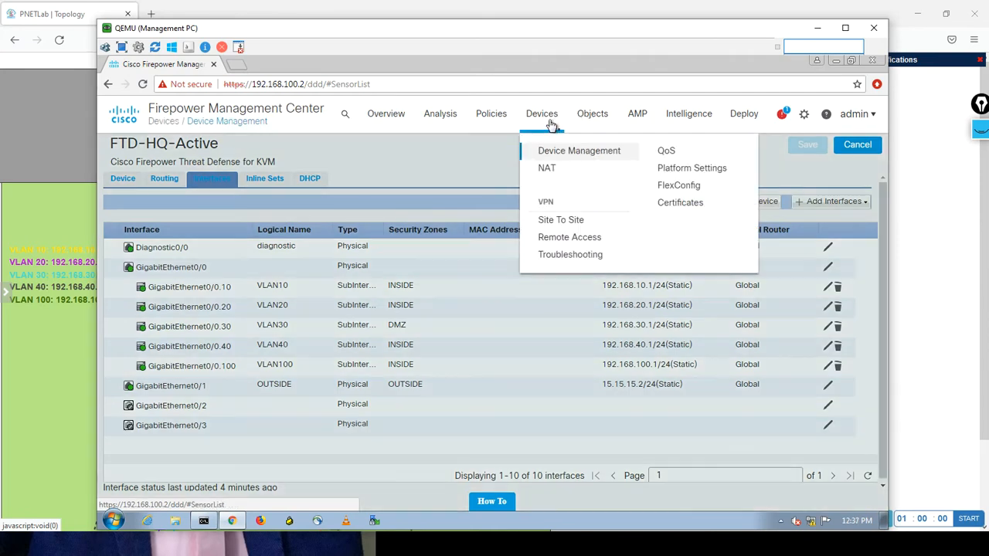
pyautogui.click(548, 151)
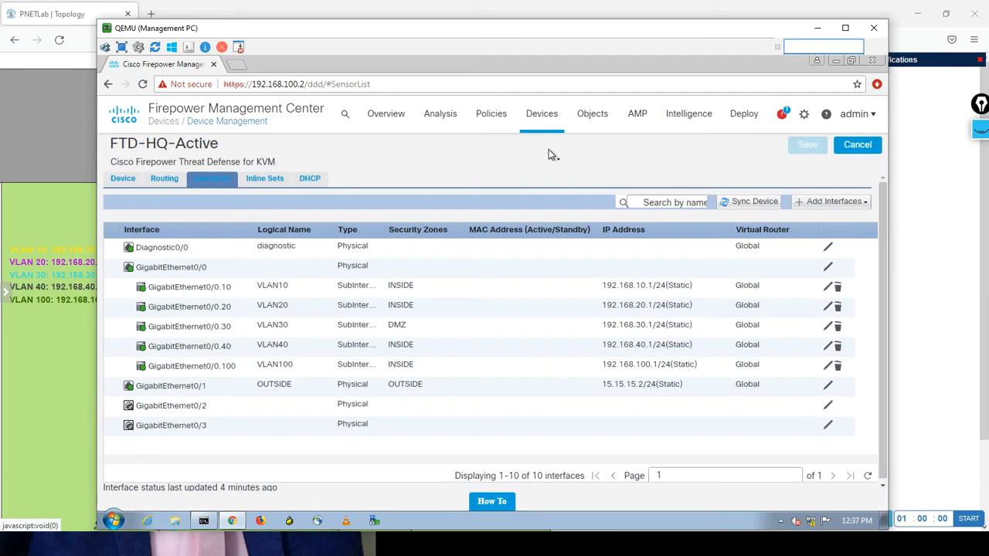
pyautogui.click(853, 145)
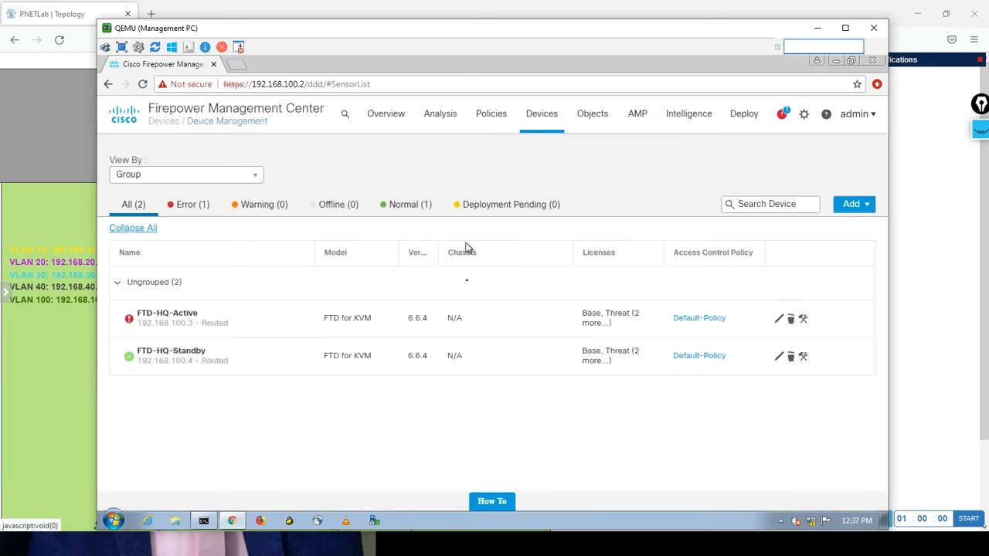
pyautogui.click(780, 321)
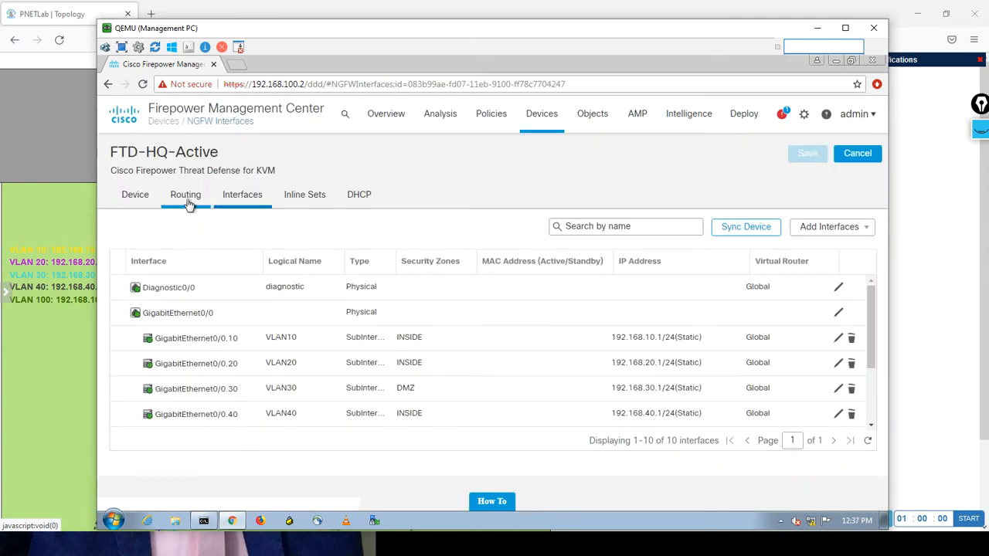
# Start a new IPv4 static route in FTD-HQ-Active's routing, using the OUTSIDE interface and any-ipv4 as the selected network.
pyautogui.click(186, 199)
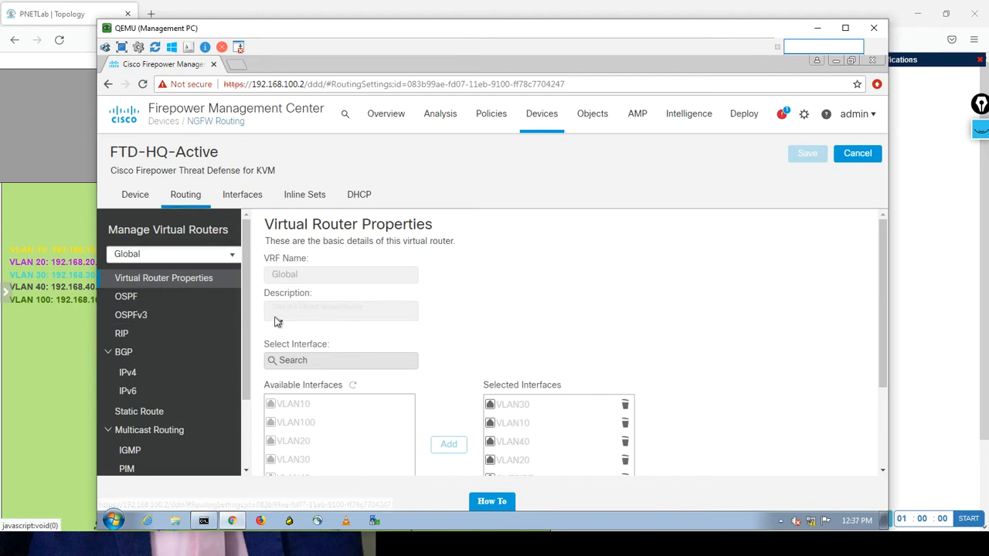
pyautogui.moveTo(245, 298); pyautogui.dragTo(243, 342)
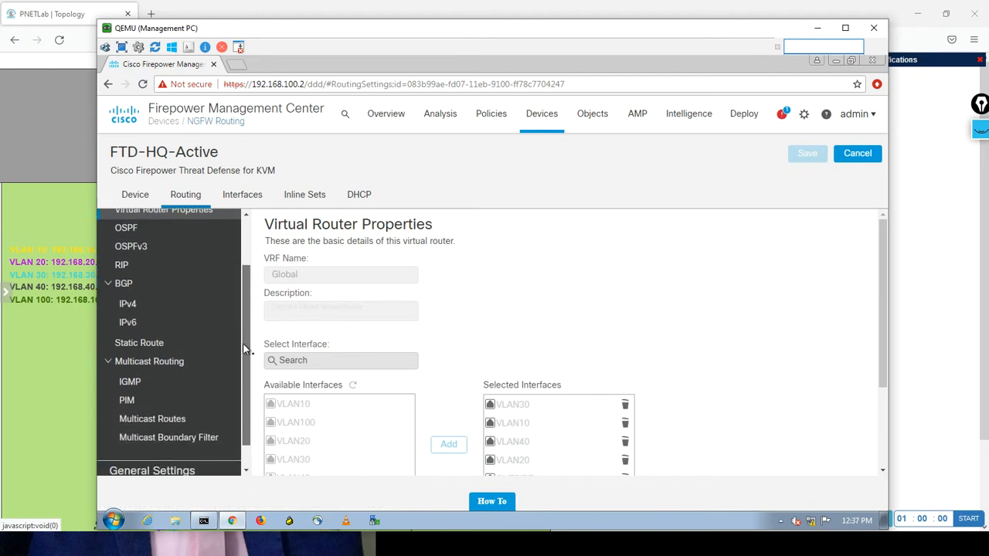
pyautogui.click(139, 344)
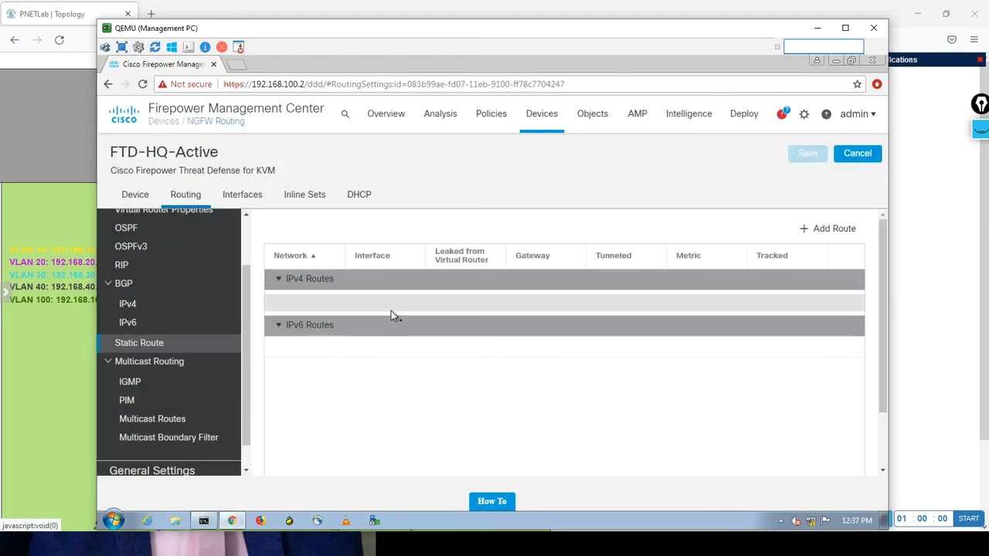
pyautogui.click(829, 230)
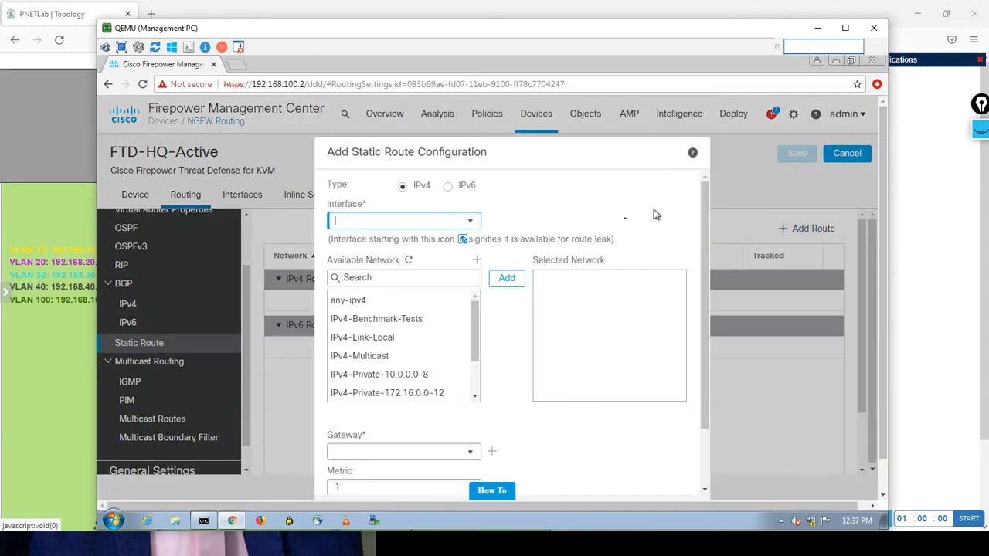
pyautogui.click(471, 223)
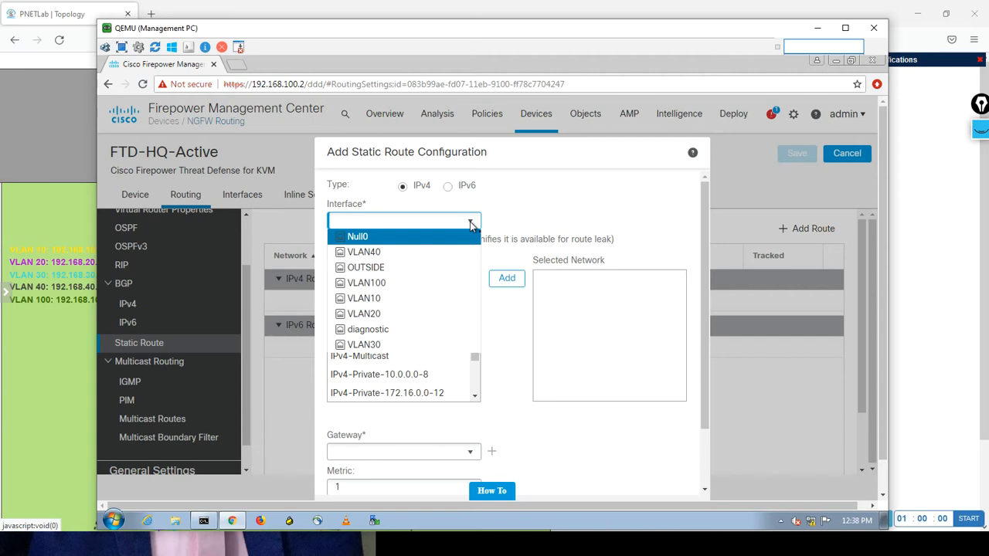
pyautogui.click(355, 269)
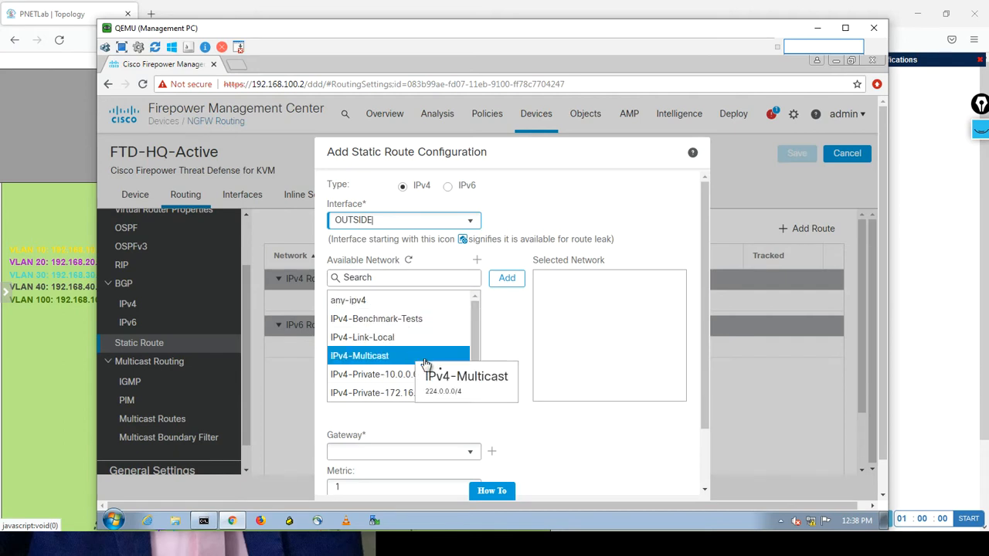
pyautogui.click(375, 300)
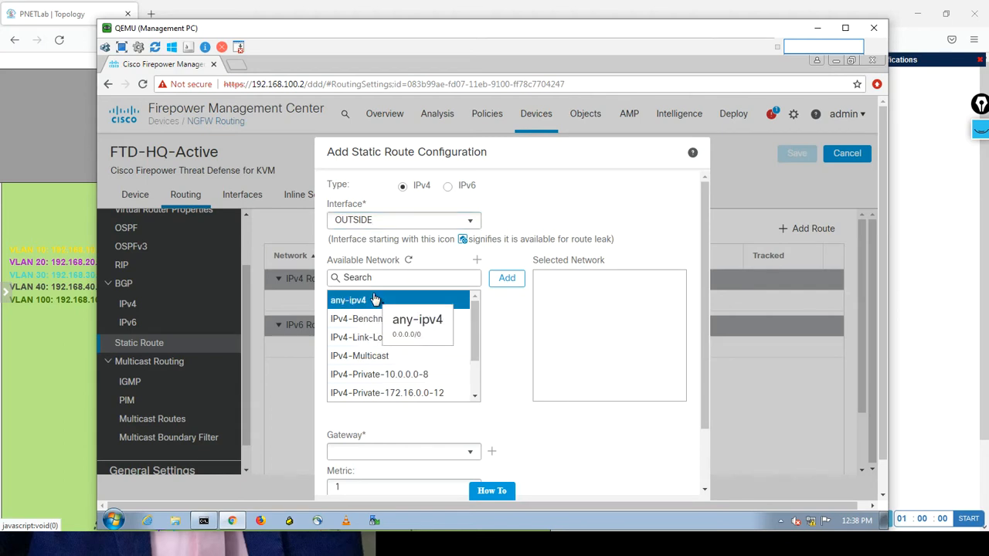
pyautogui.click(506, 279)
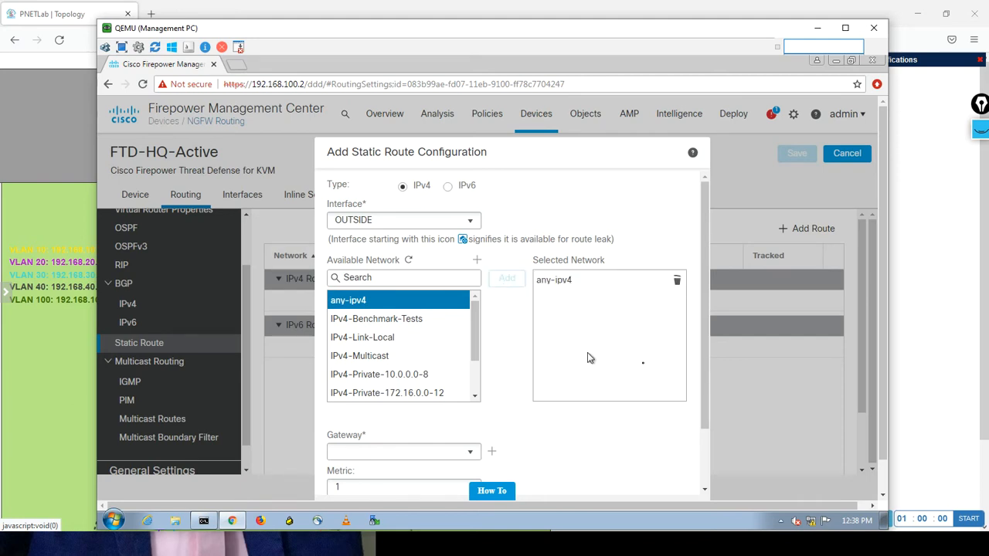
# Create a host network object named OUTSIDE-GW with address 15.15.15.1 as the static route's gateway.
pyautogui.scroll(-1, 703, 342)
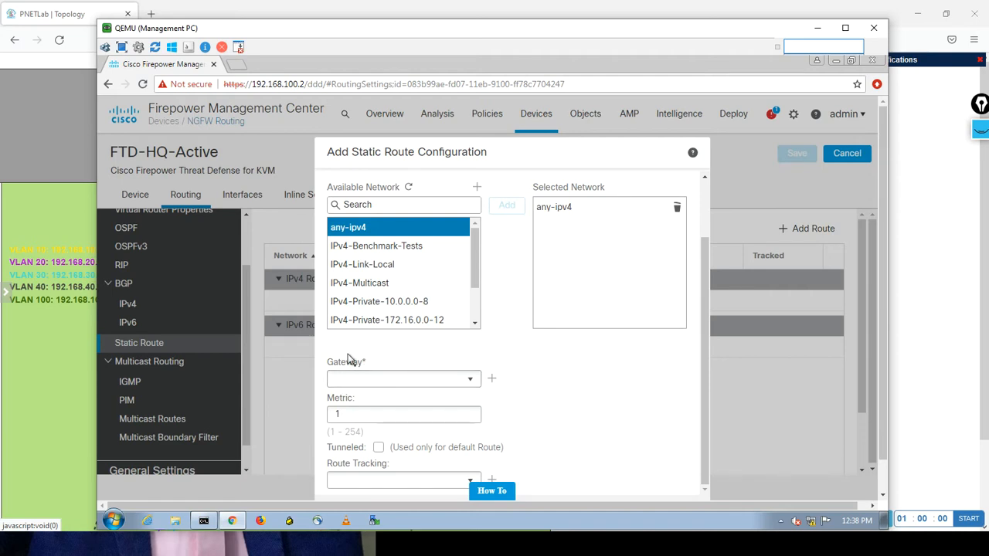
pyautogui.click(471, 382)
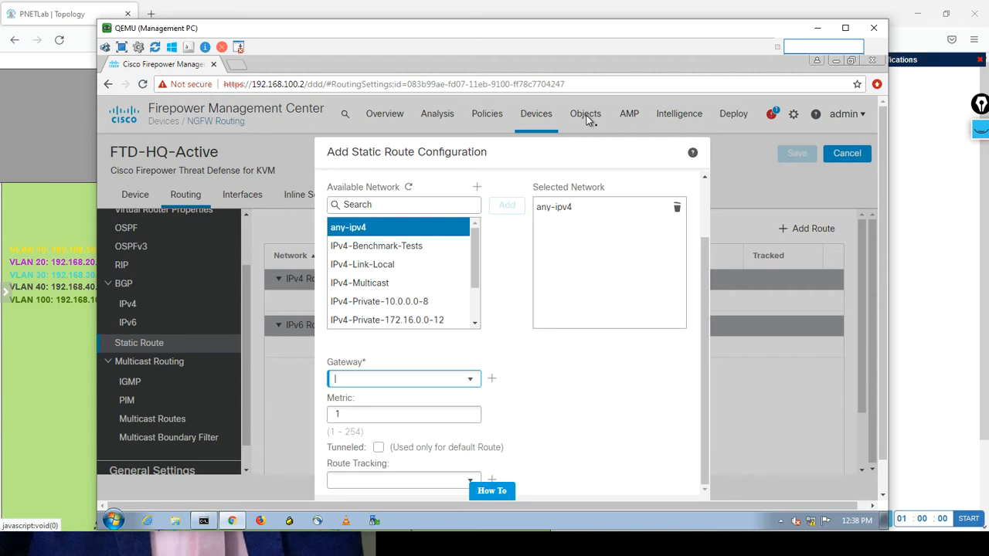
pyautogui.click(492, 382)
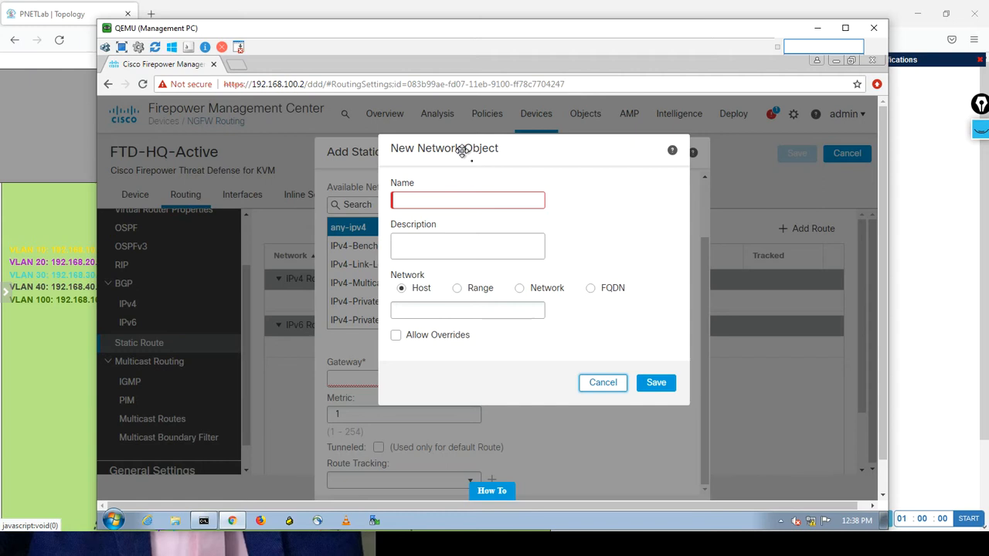
pyautogui.click(411, 200)
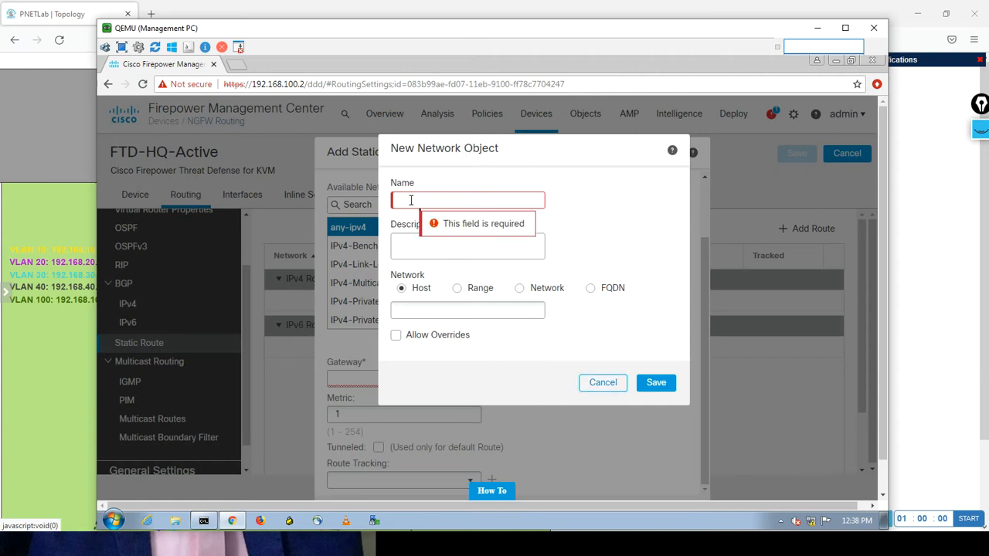
pyautogui.write('OUTSIDE-GW')
pyautogui.click(432, 252)
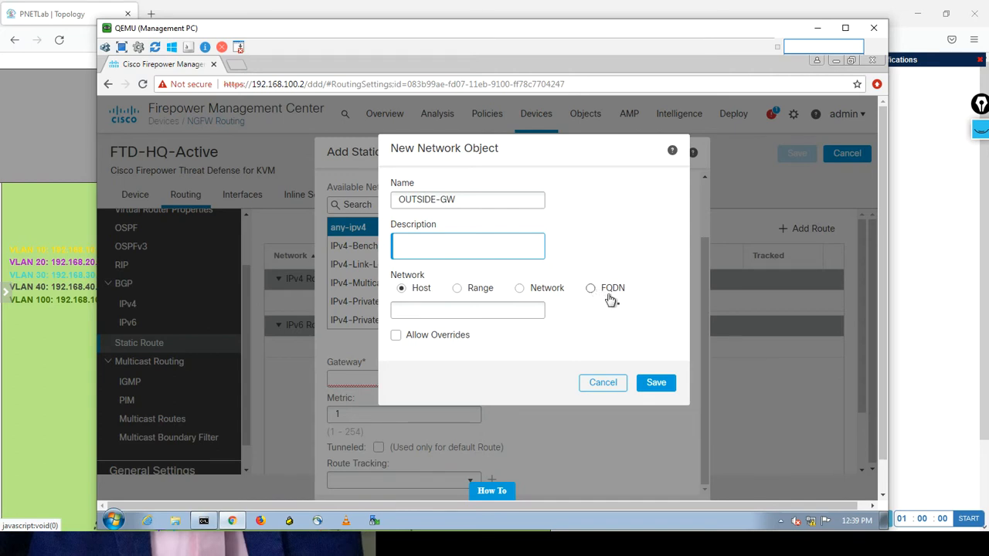
pyautogui.click(423, 308)
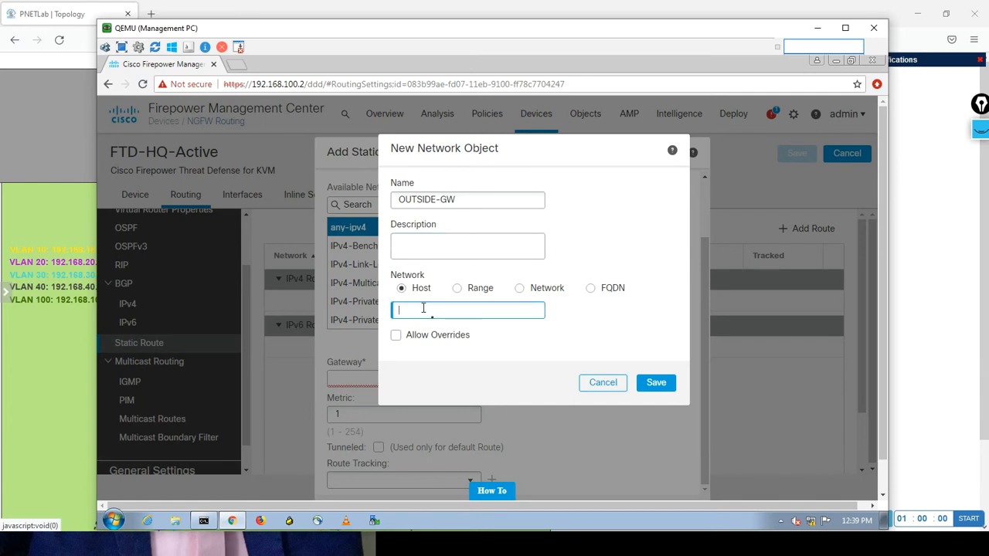
pyautogui.write('15.15.15.1')
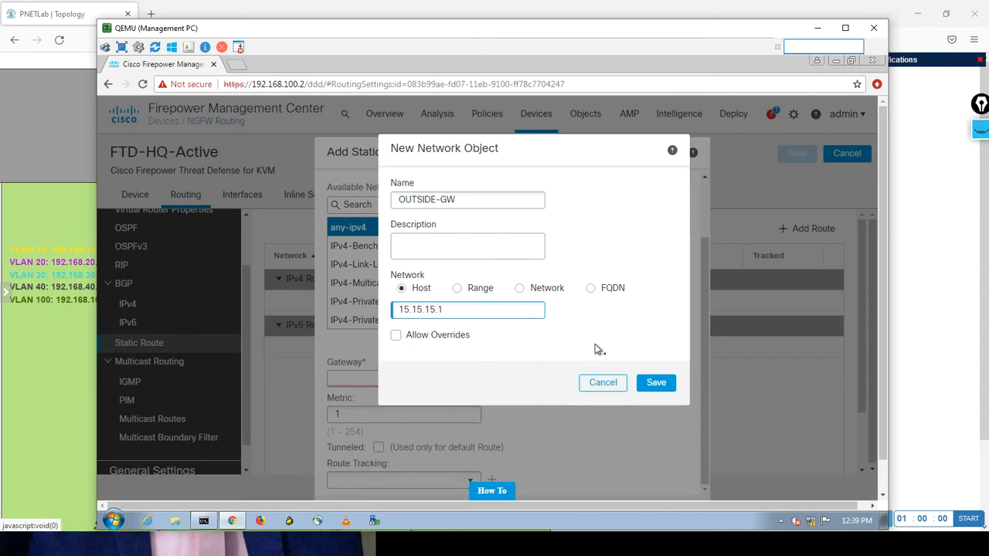
pyautogui.click(656, 383)
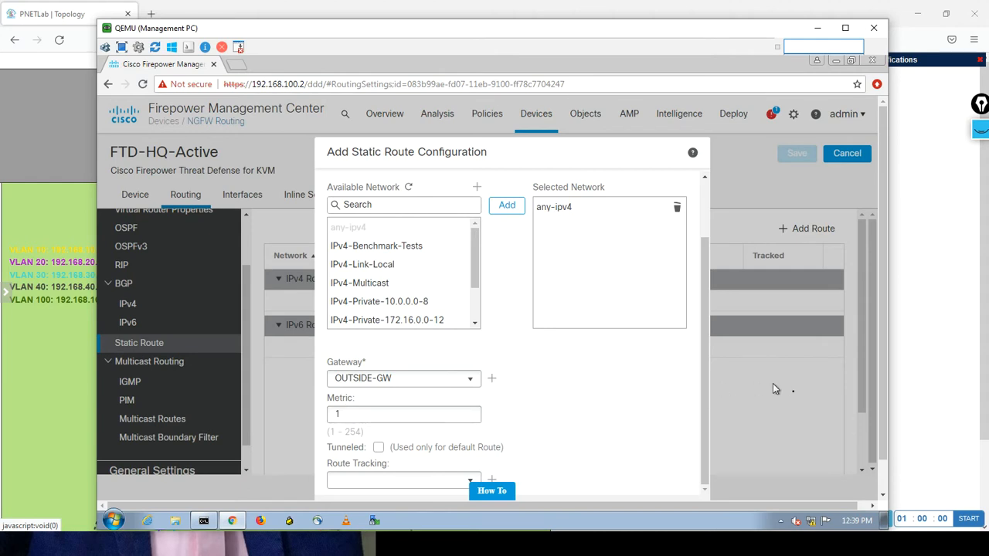
# Confirm the static route and save the FTD-HQ-Active routing changes.
pyautogui.scroll(-1, 882, 347)
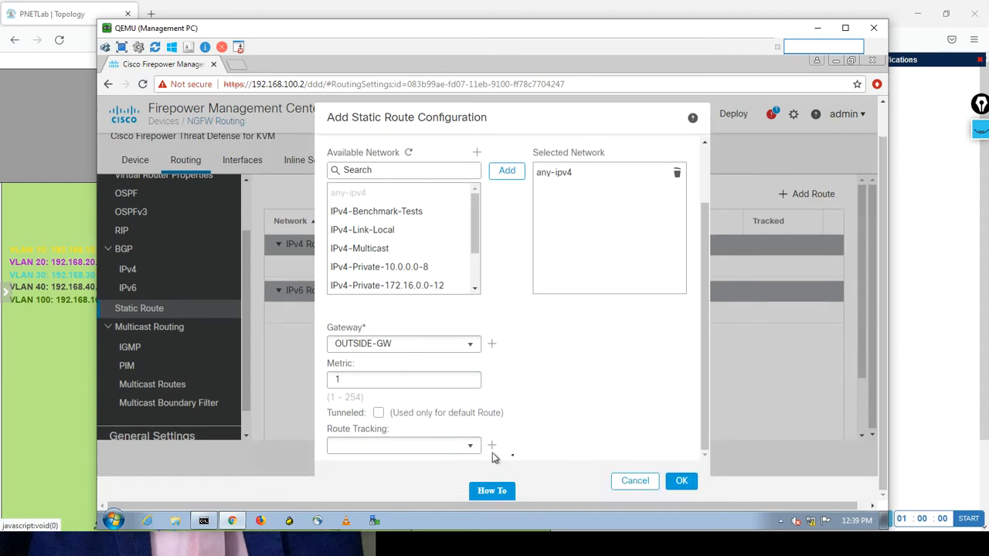
pyautogui.click(680, 482)
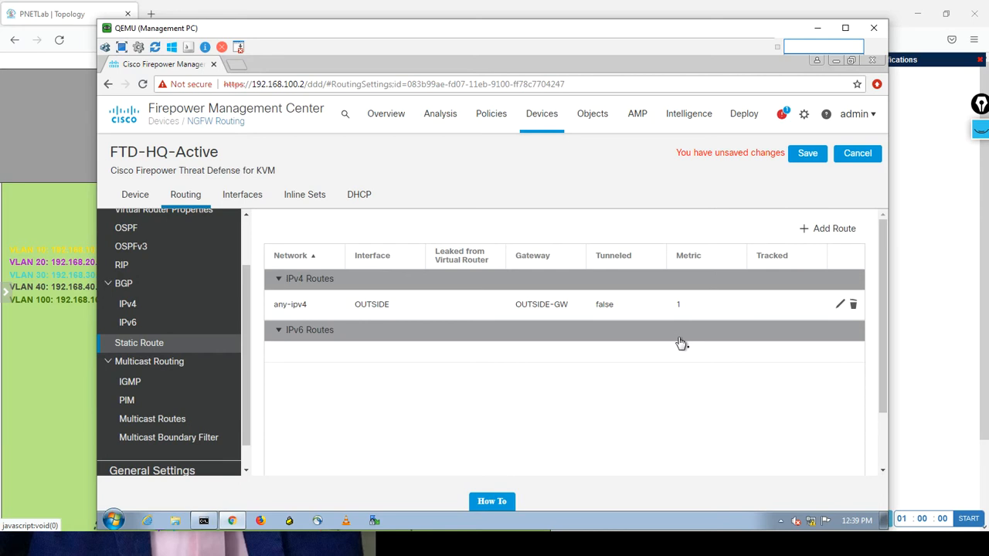
pyautogui.click(805, 157)
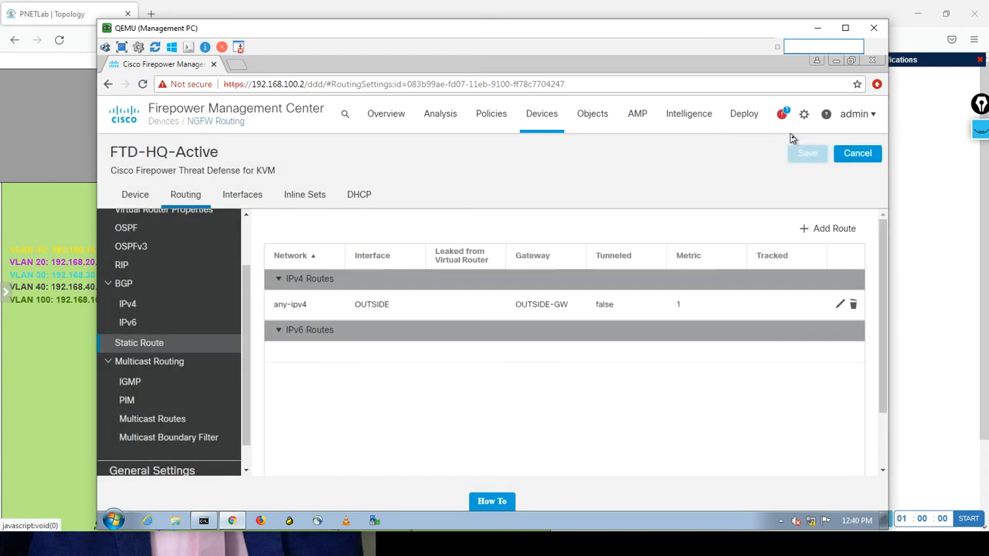
# Deploy the pending configuration changes to FTD-HQ-Active.
pyautogui.click(745, 119)
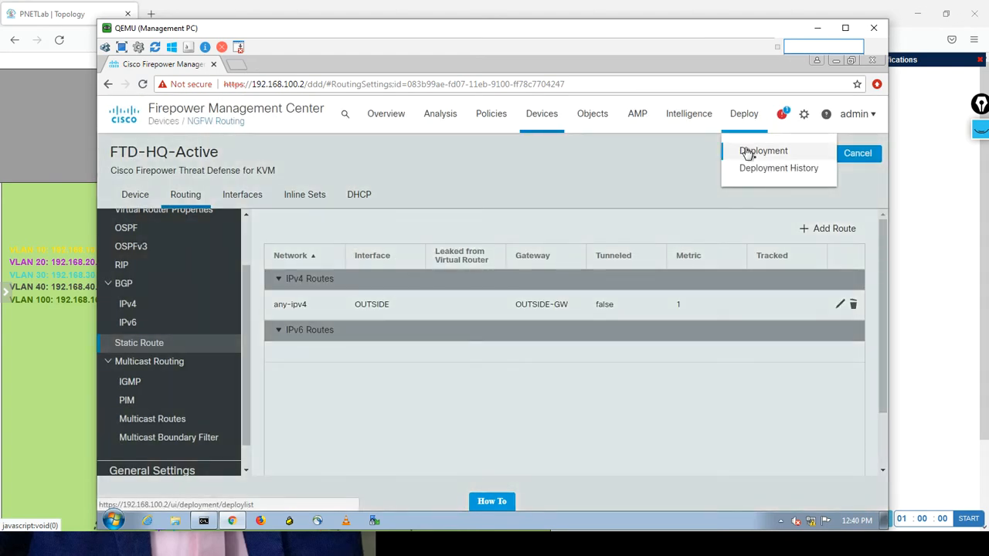
pyautogui.click(746, 151)
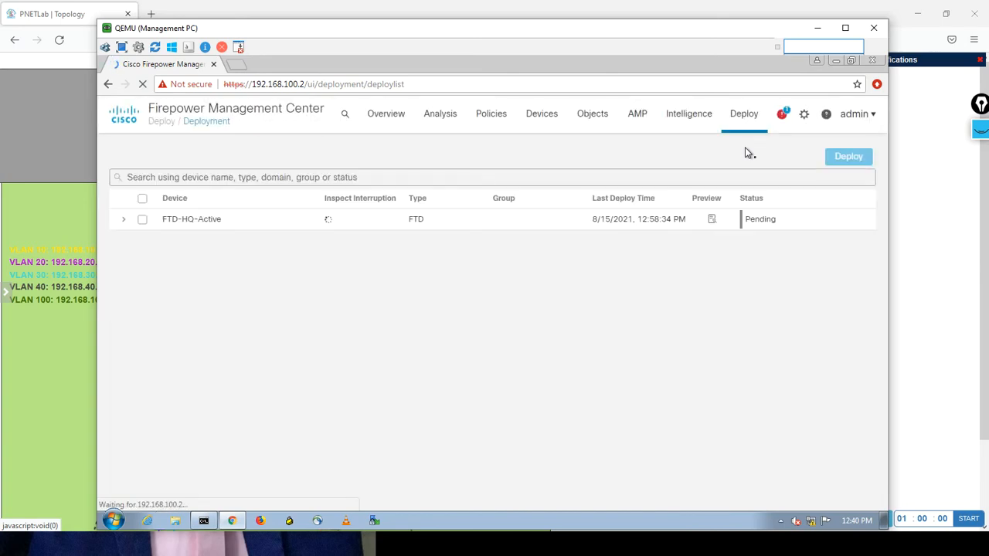
pyautogui.click(143, 202)
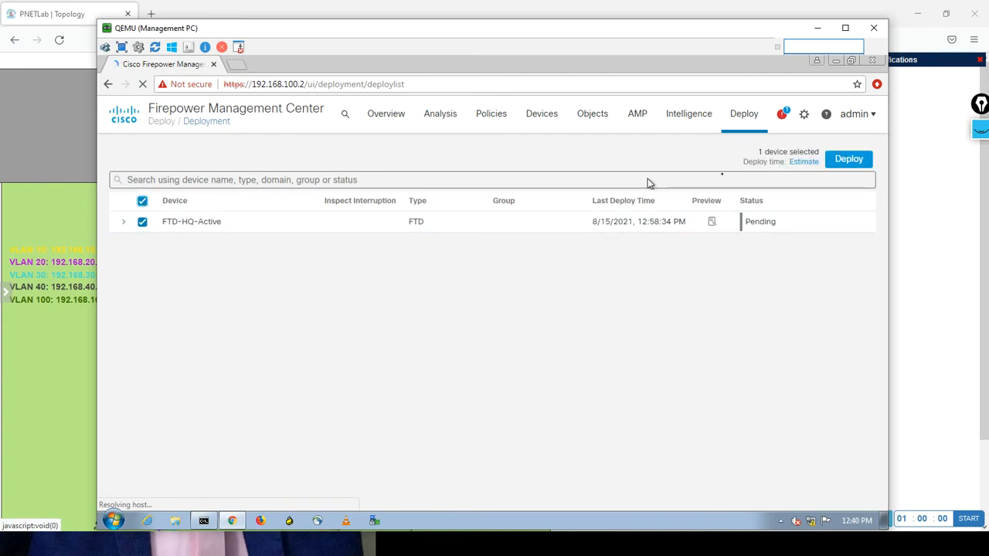
pyautogui.click(848, 161)
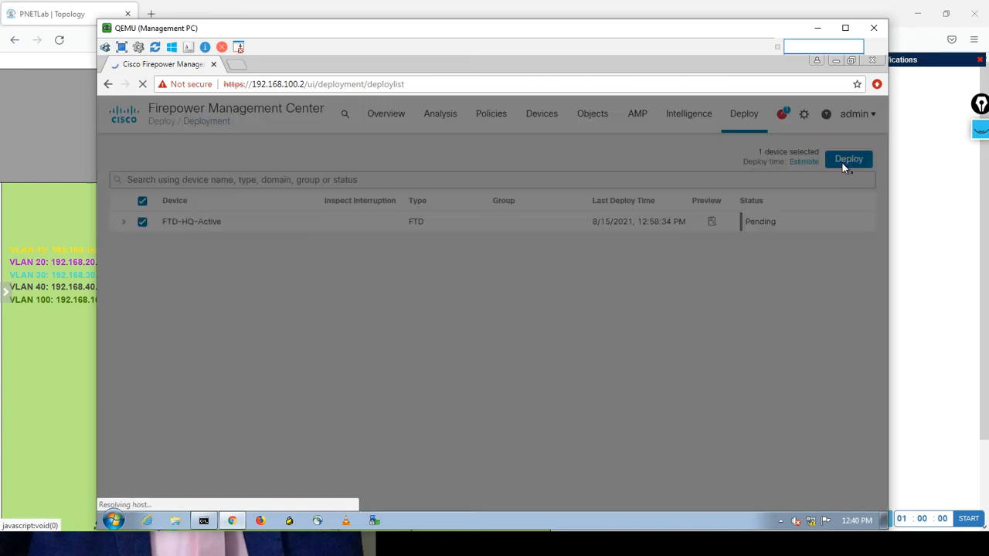
pyautogui.click(586, 340)
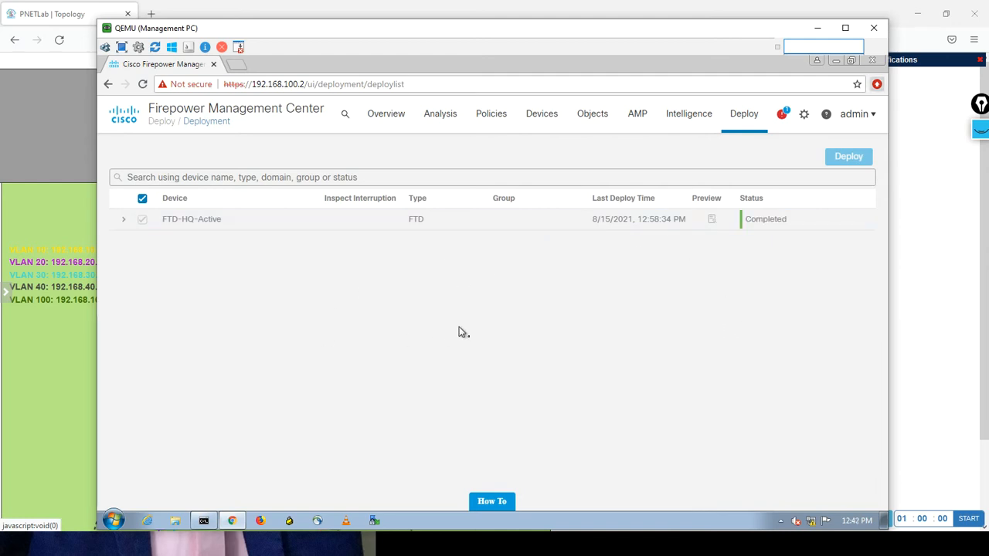
# Ping 8.8.8.8 from the FTD-HQ-Active console, then return to the PNETLab topology.
pyautogui.hotkey('alt', 'Tab')
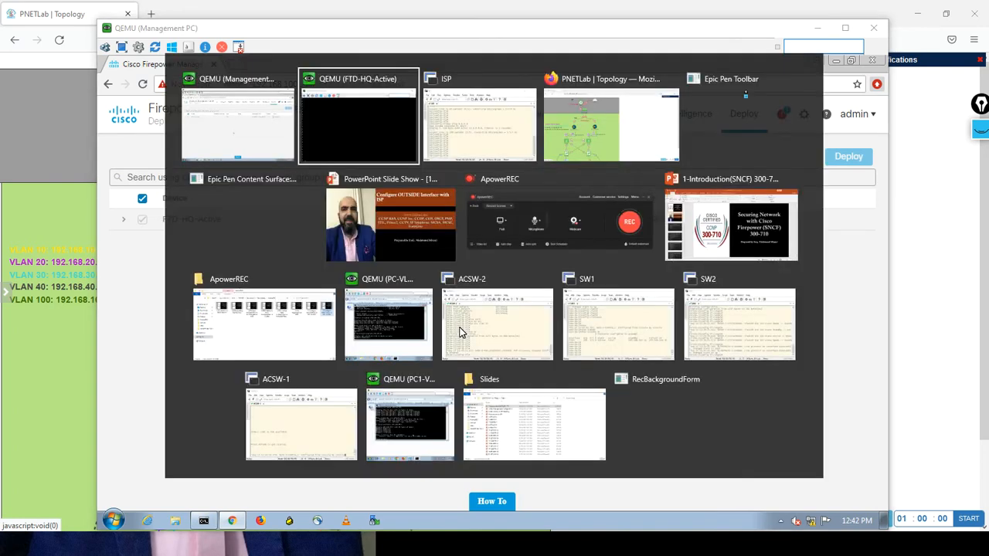
pyautogui.write('pin')
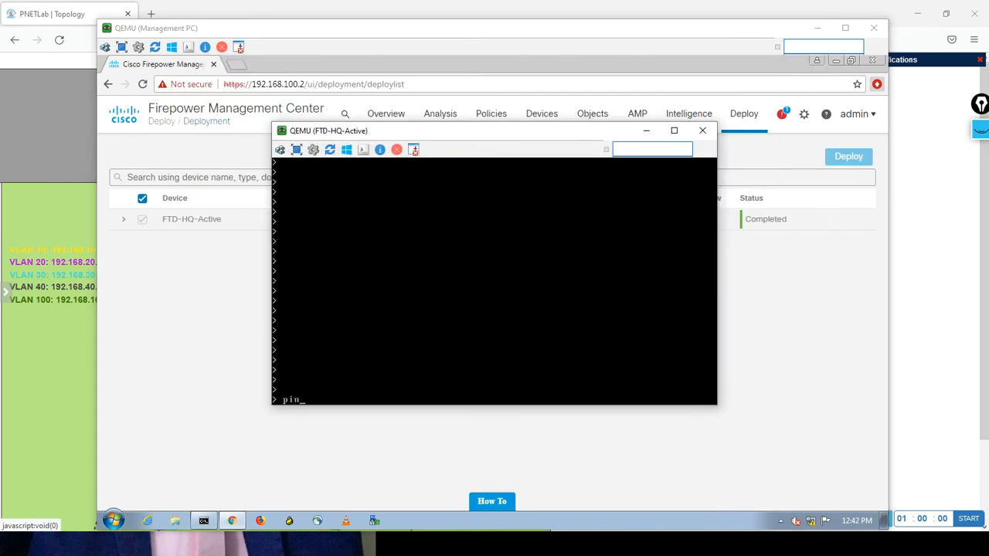
pyautogui.write('g 8.8.8.8')
pyautogui.press('Return')
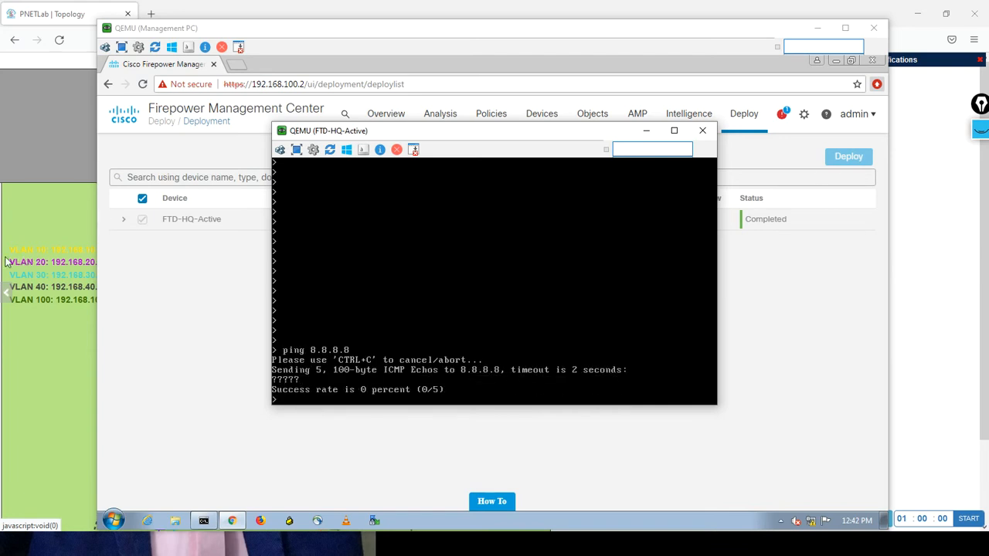
pyautogui.click(78, 149)
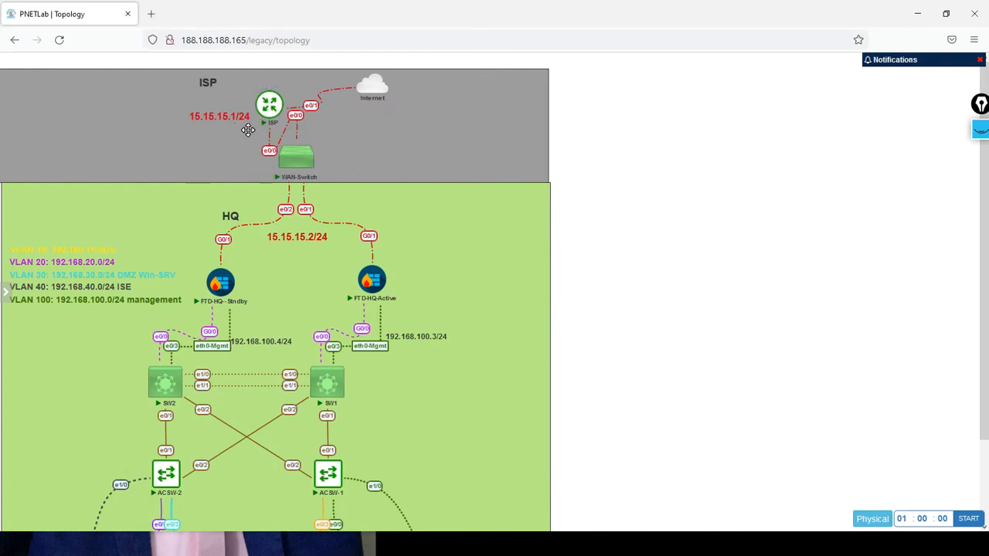
# Switch to the ISP router's console and exit interface configuration mode to global configuration.
pyautogui.moveTo(377, 101)
pyautogui.moveTo(272, 110)
pyautogui.hotkey('alt', 'Tab')
pyautogui.hotkey('alt', 'Tab')
pyautogui.hotkey('alt', 'Tab')
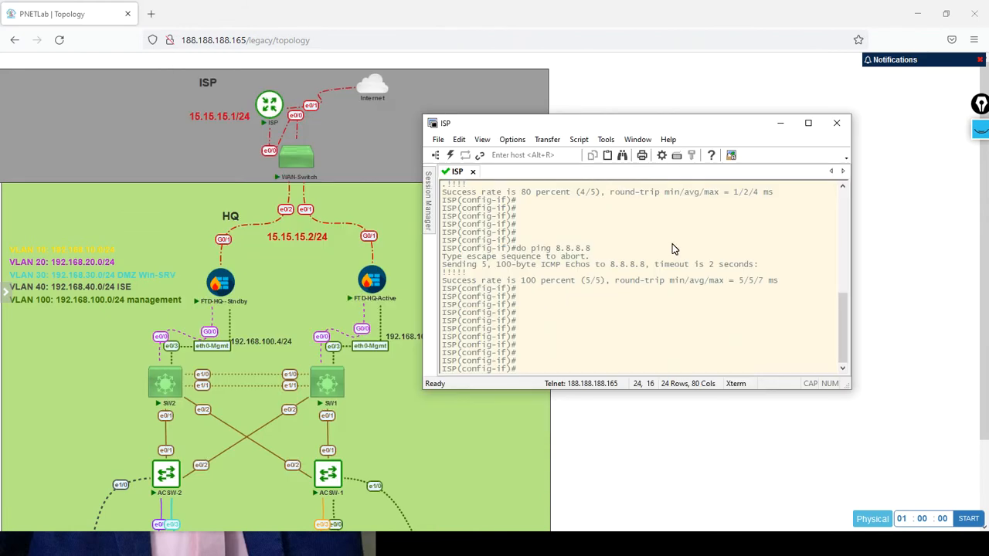
pyautogui.write('exit')
pyautogui.press('Return')
pyautogui.press('Return')
pyautogui.press('Return')
pyautogui.press('Return')
pyautogui.press('Return')
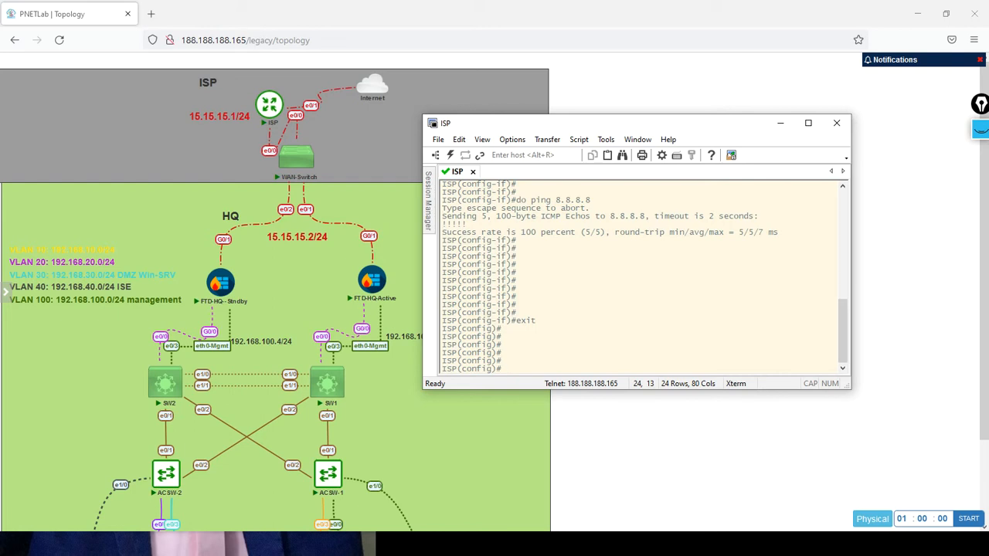
# Create standard access list 1 on the ISP router, permitting any source.
pyautogui.write('acc')
pyautogui.press('Tab')
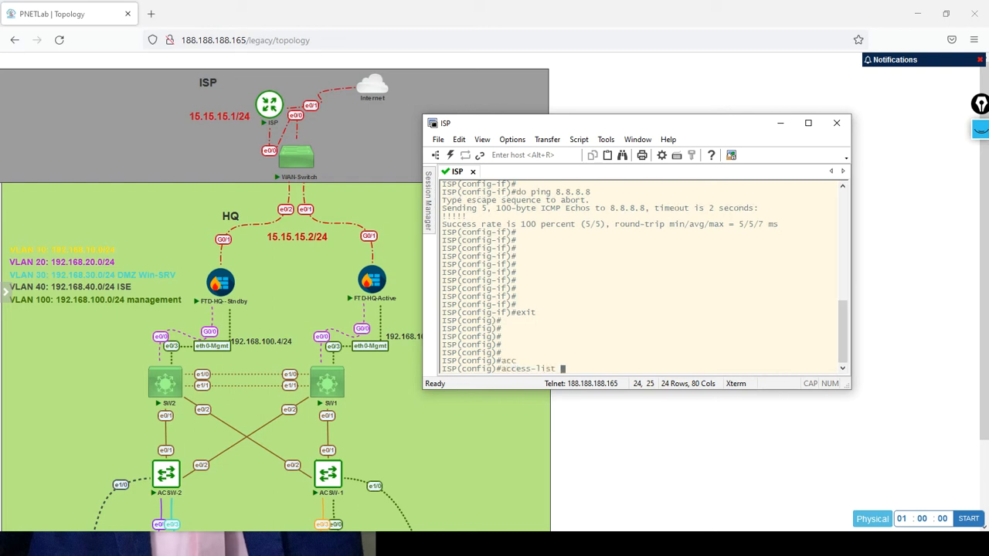
pyautogui.write('1 per')
pyautogui.press('Tab')
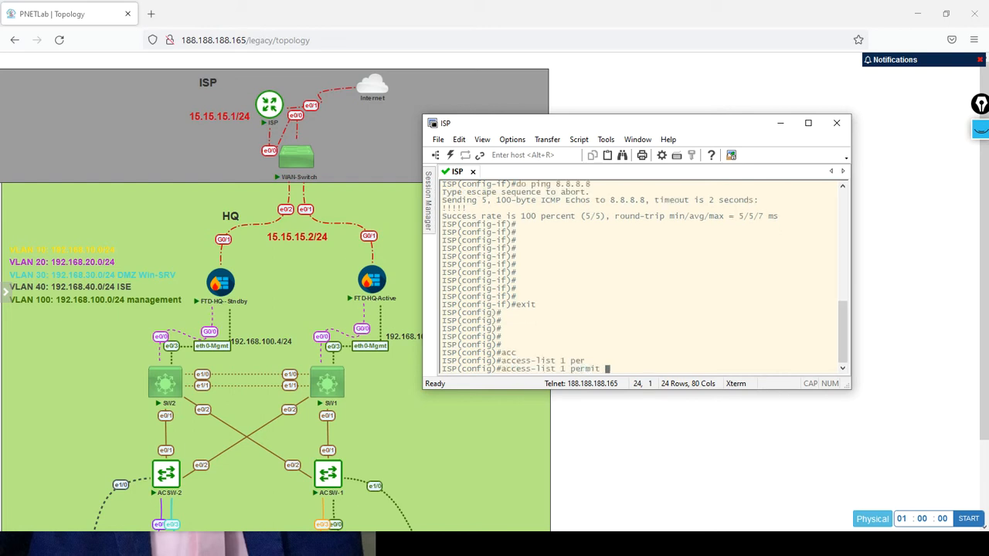
pyautogui.write('any')
pyautogui.press('Return')
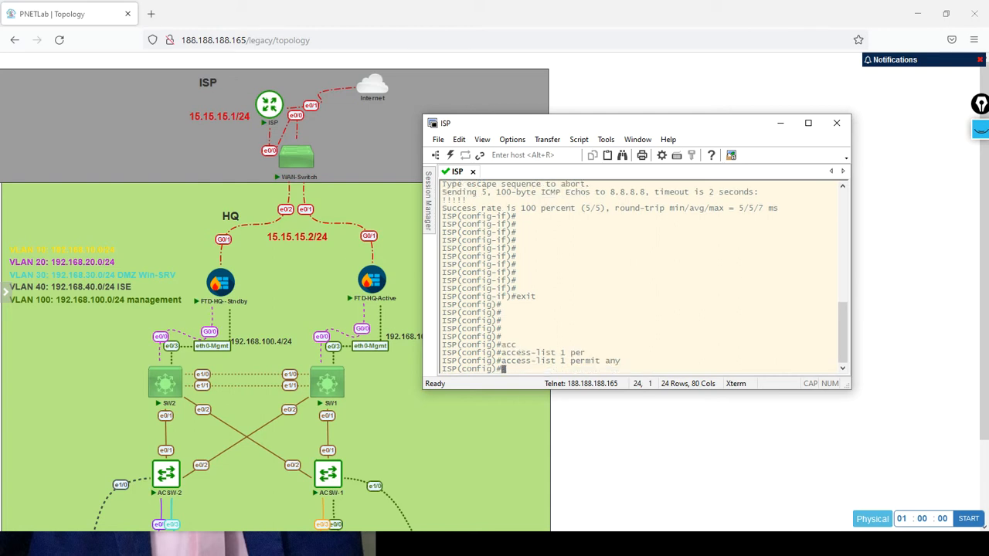
pyautogui.press('Return')
pyautogui.press('Return')
pyautogui.press('Return')
pyautogui.press('Return')
pyautogui.press('Return')
pyautogui.press('Return')
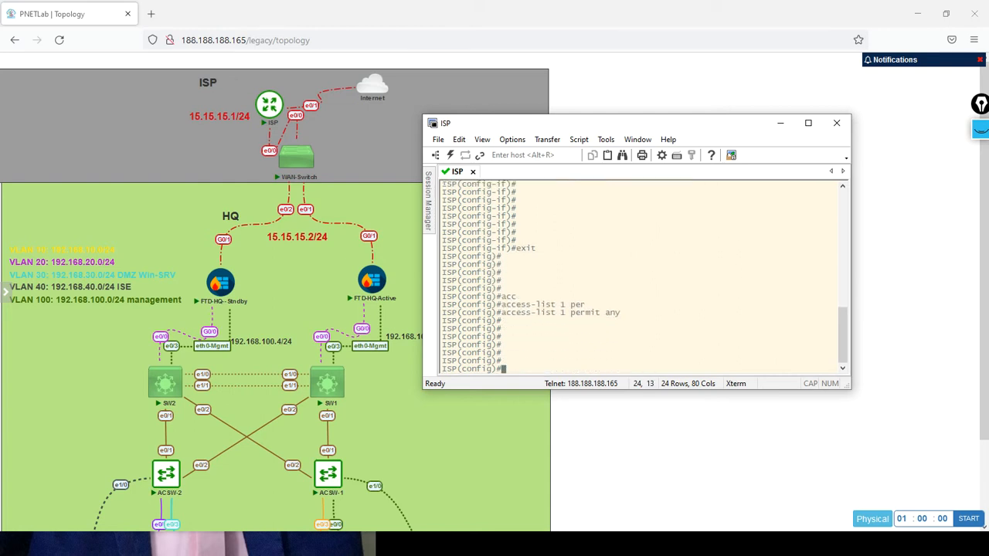
# Configure inside source NAT on the ISP router for access list 1, using interface e0/1 with overload.
pyautogui.write('ip nat insi')
pyautogui.press('Tab')
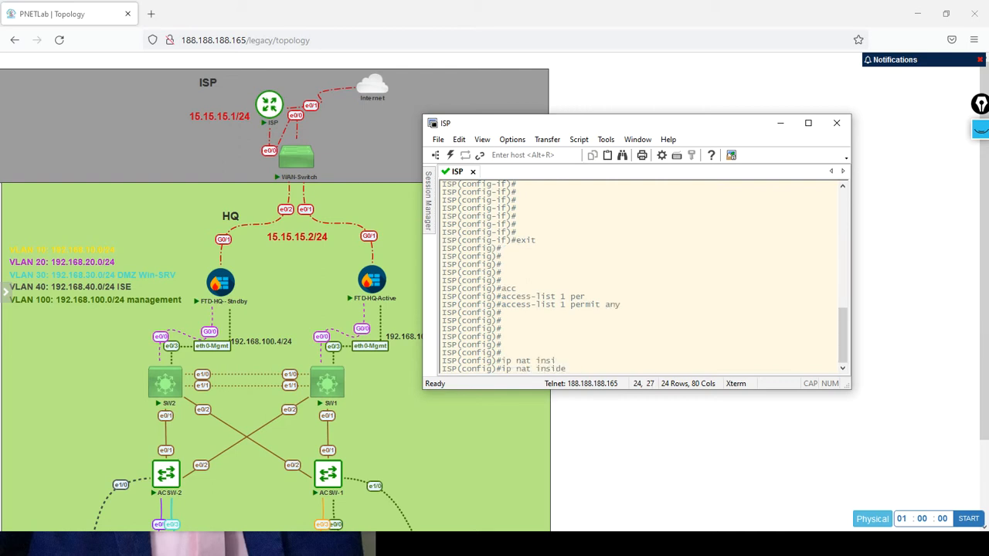
pyautogui.write('?')
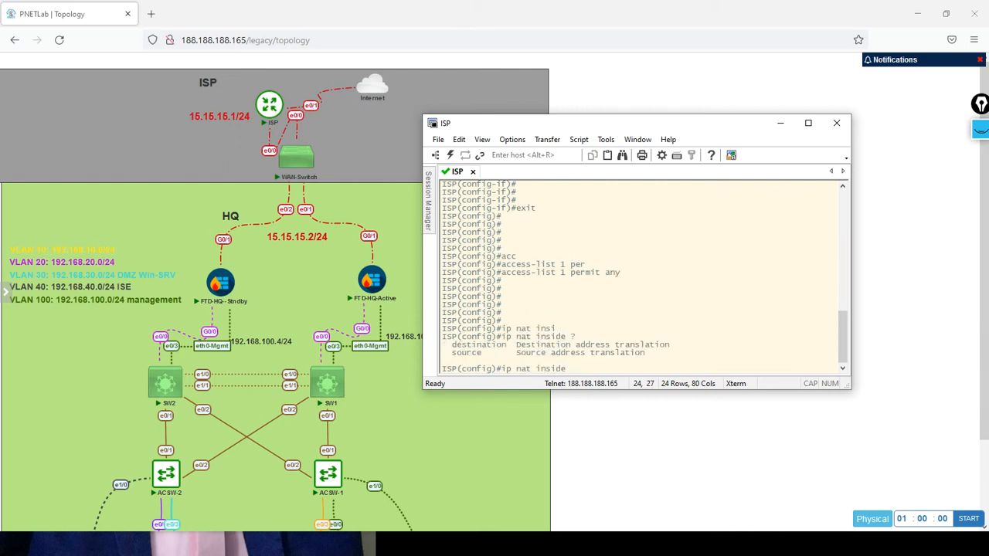
pyautogui.write('sou')
pyautogui.press('Tab')
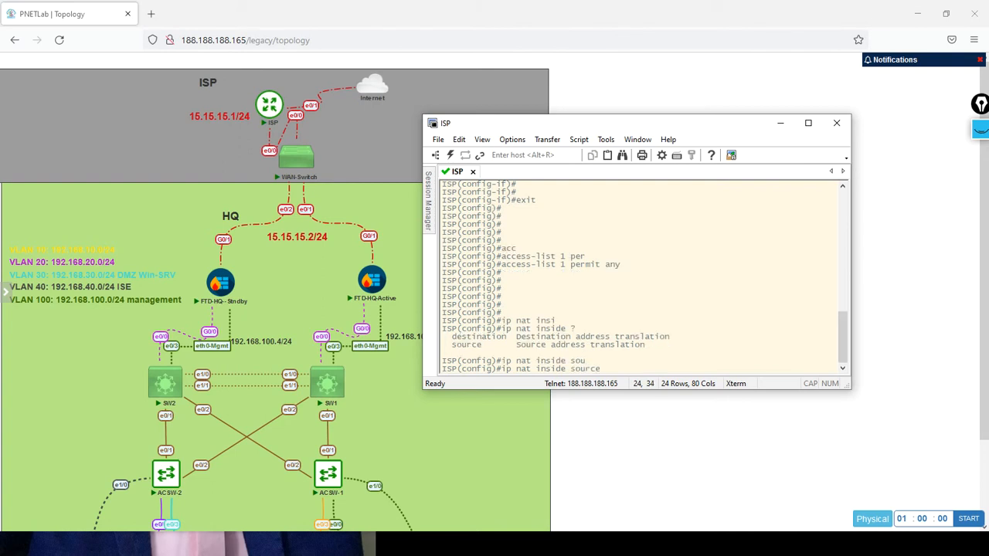
pyautogui.write('li')
pyautogui.press('Tab')
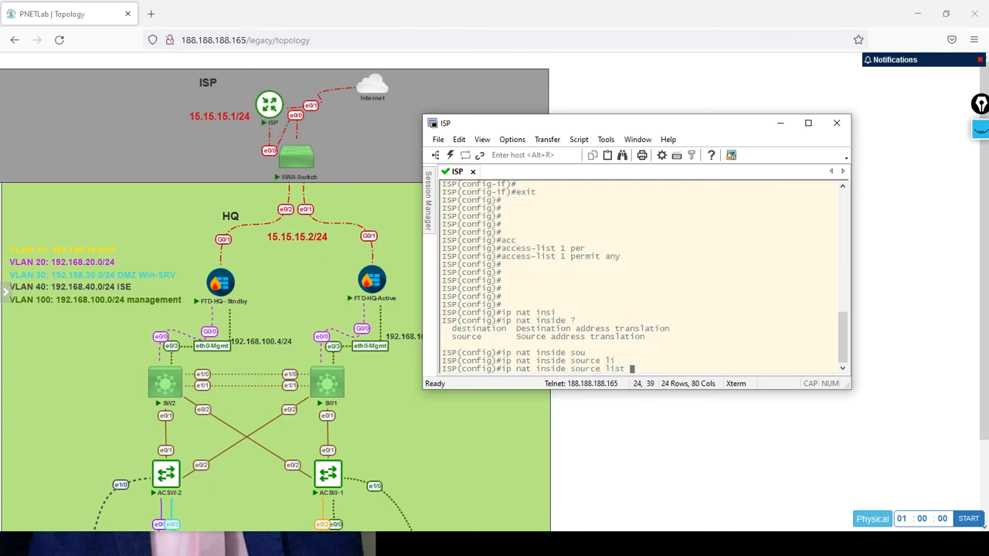
pyautogui.write('1 ?')
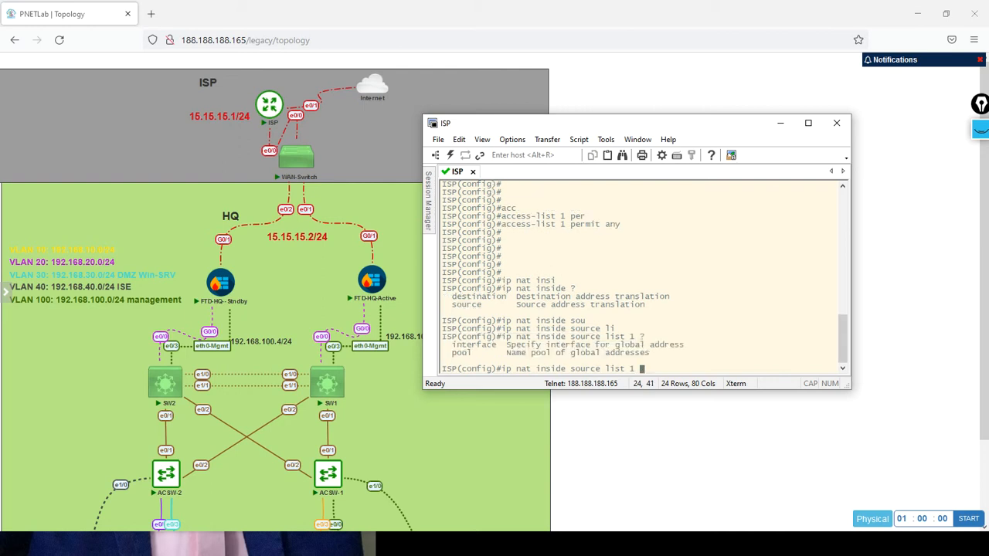
pyautogui.write('inte')
pyautogui.press('Tab')
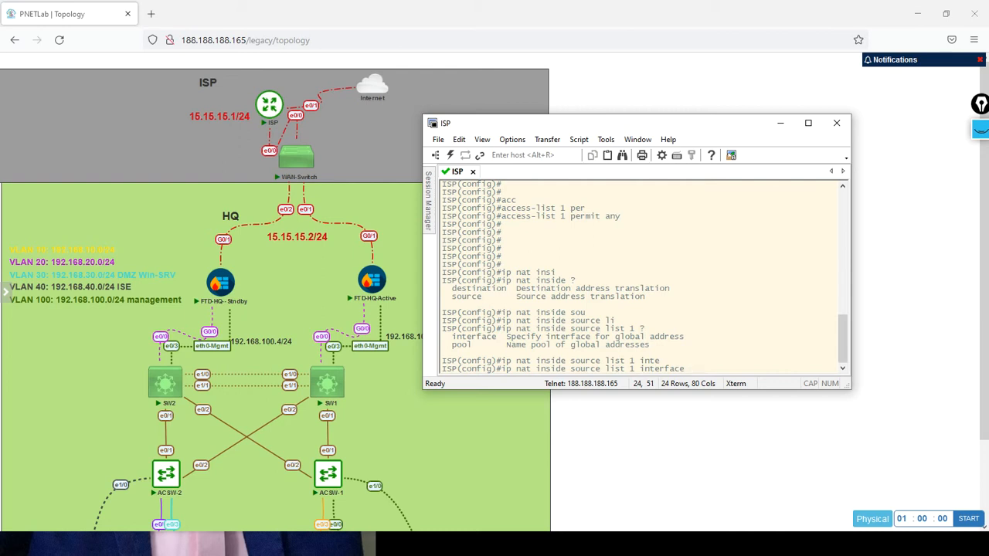
pyautogui.write('e0/1 ?')
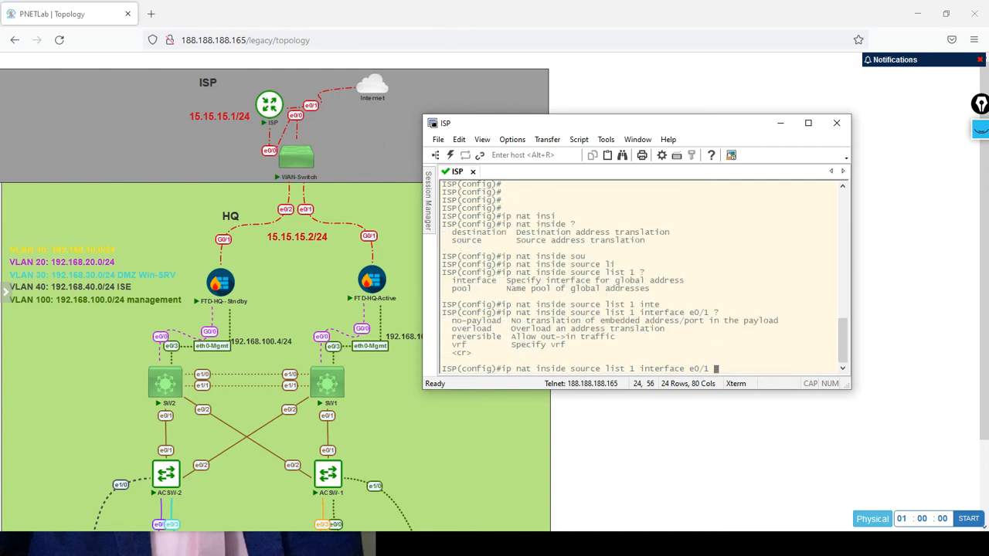
pyautogui.write('over')
pyautogui.press('Tab')
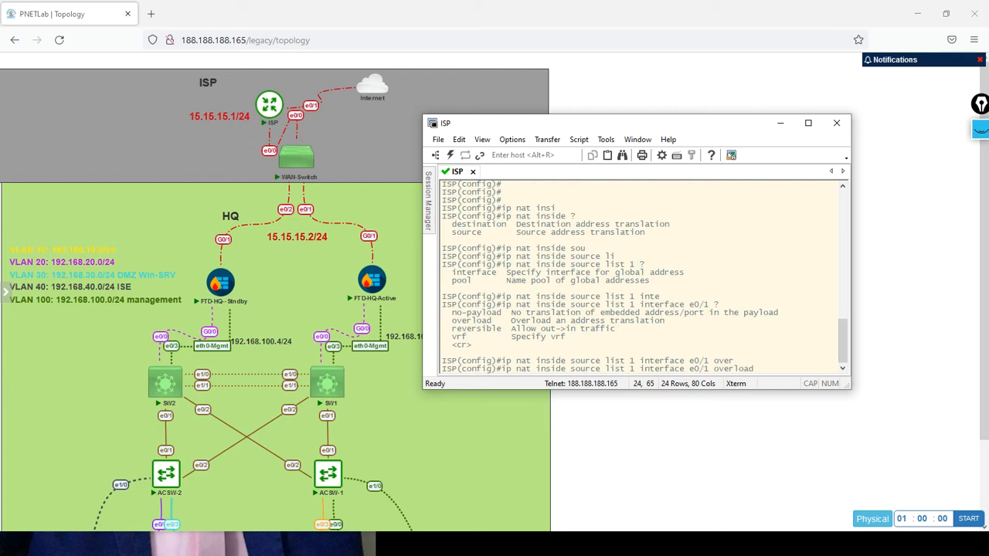
pyautogui.press('Return')
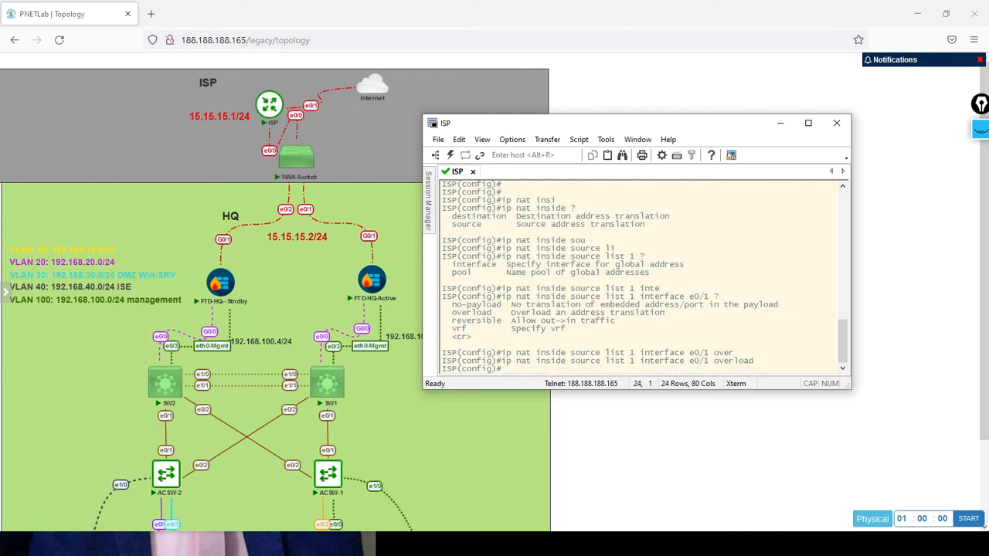
pyautogui.press('Return')
pyautogui.press('Return')
pyautogui.press('Return')
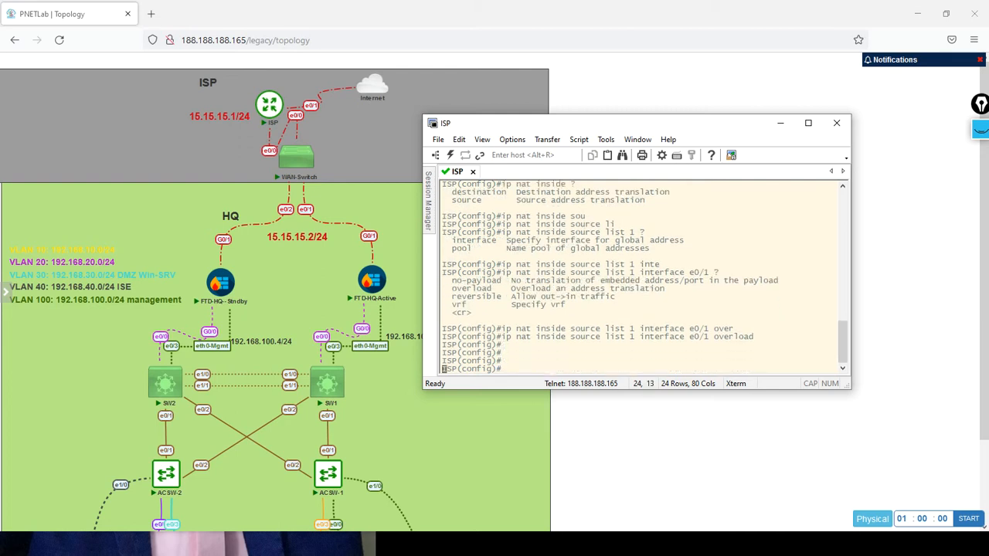
pyautogui.press('Return')
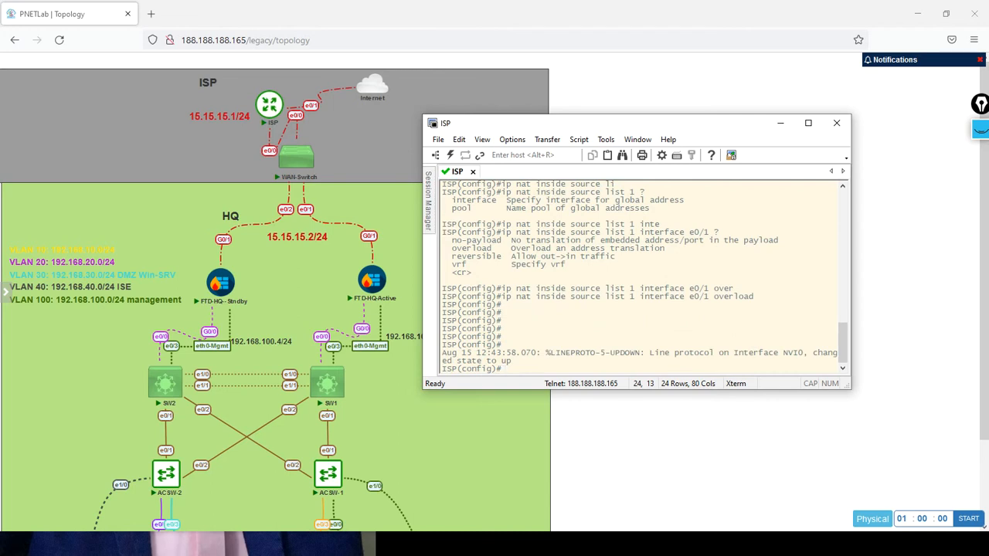
pyautogui.press('Return')
pyautogui.press('Return')
pyautogui.press('Return')
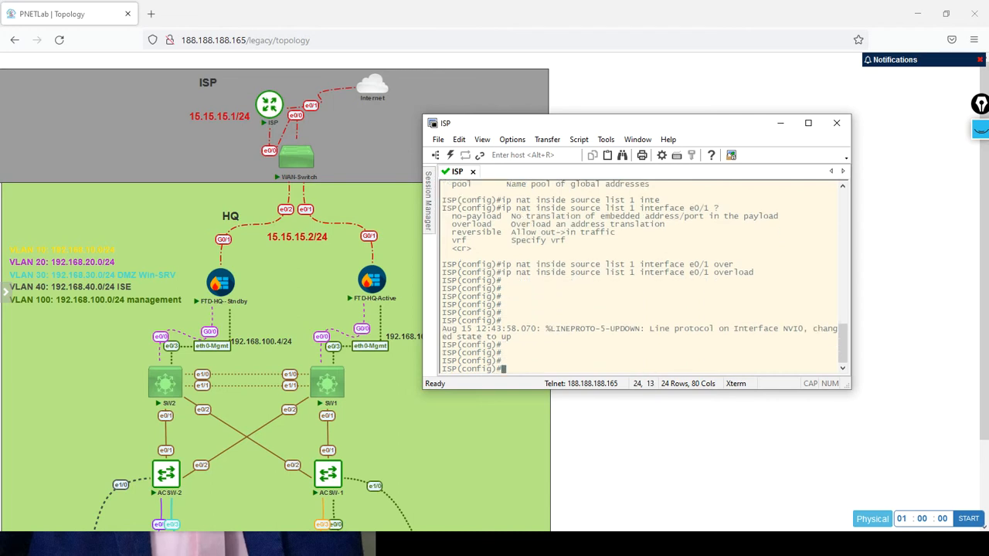
# Set the ISP router's interface e0/1 as the NAT outside interface.
pyautogui.write('int e0/1')
pyautogui.press('Return')
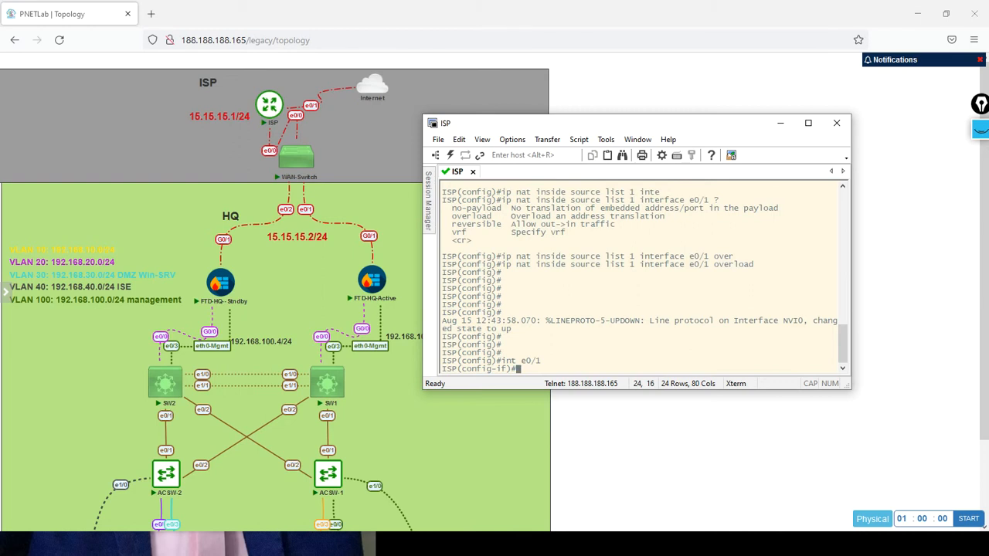
pyautogui.press('Return')
pyautogui.press('Return')
pyautogui.press('Return')
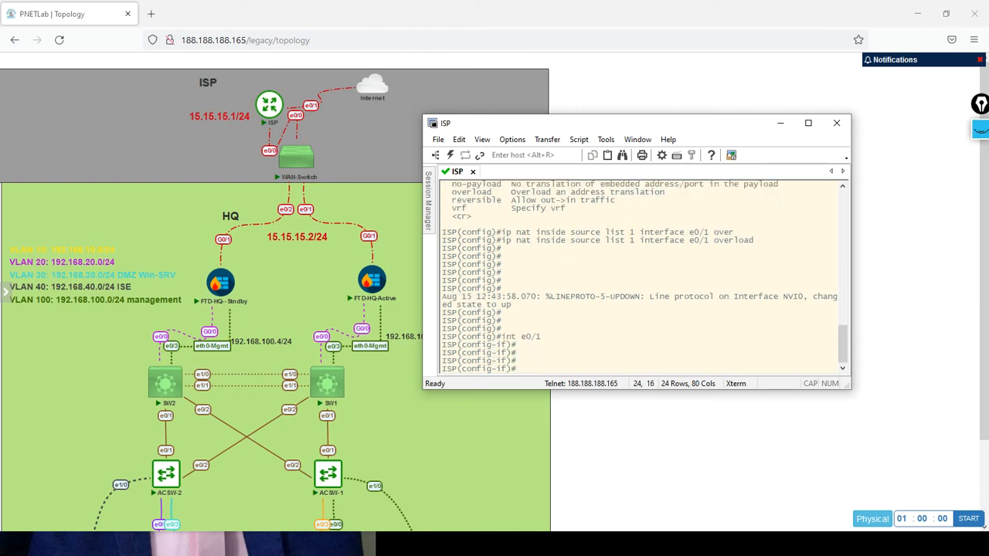
pyautogui.write('ip nat out')
pyautogui.press('Tab')
pyautogui.press('Return')
pyautogui.press('Return')
pyautogui.press('Return')
pyautogui.press('Return')
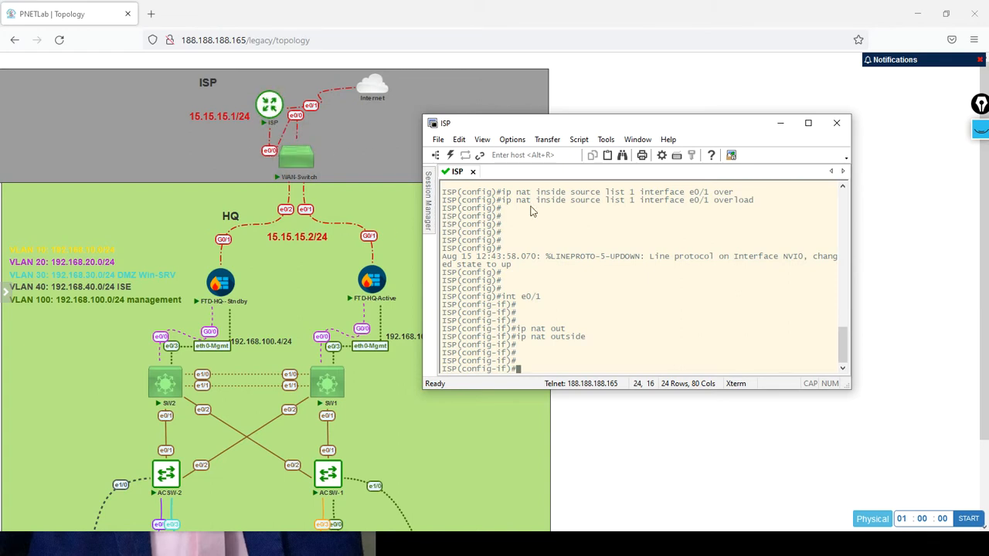
pyautogui.press('alt')
pyautogui.press('t')
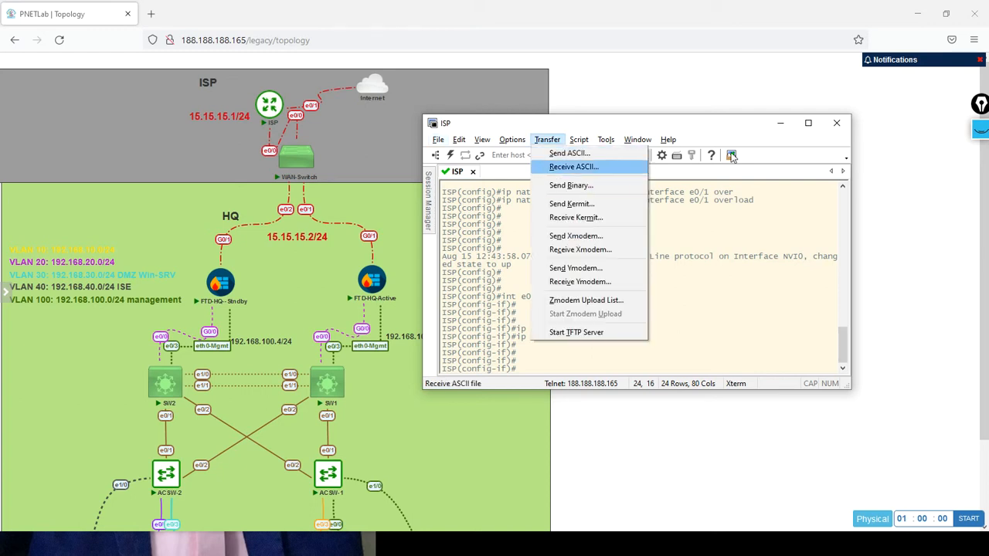
pyautogui.click(734, 277)
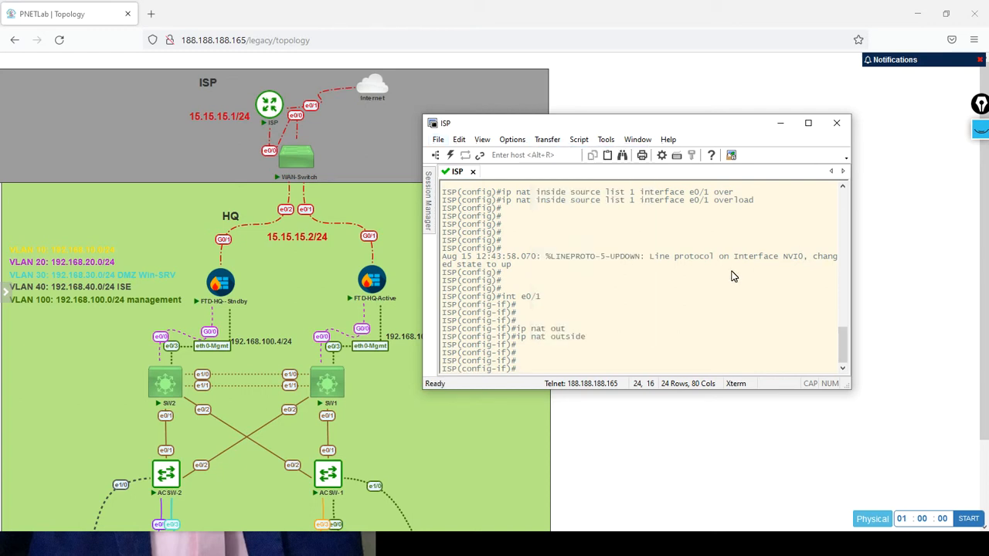
# Set the ISP router's interface e0/0 as the NAT inside interface.
pyautogui.write('int e0/0')
pyautogui.press('Return')
pyautogui.press('Return')
pyautogui.press('Return')
pyautogui.write('ip')
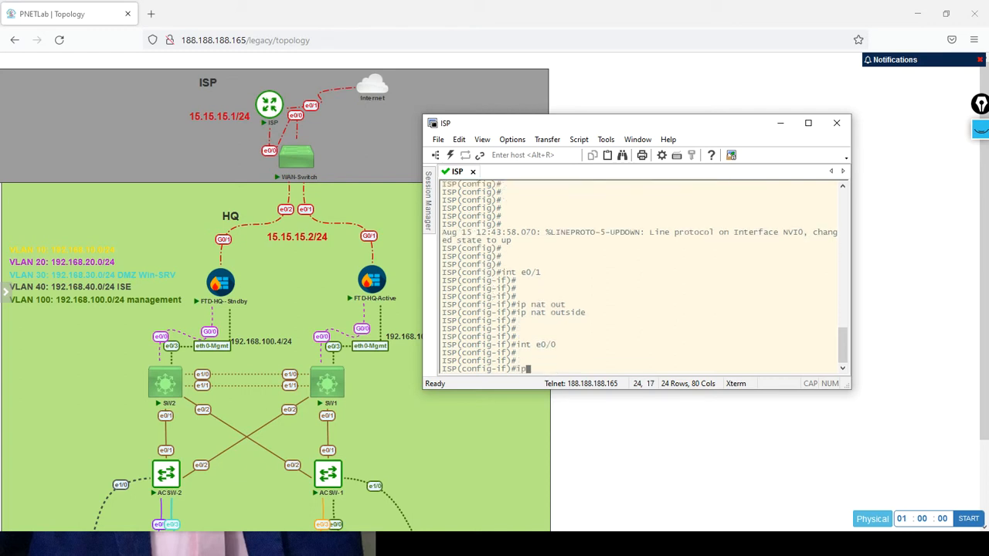
pyautogui.write(' nat inside')
pyautogui.press('Return')
pyautogui.press('Return')
pyautogui.press('Return')
pyautogui.press('Return')
pyautogui.press('Return')
pyautogui.press('Return')
pyautogui.press('Return')
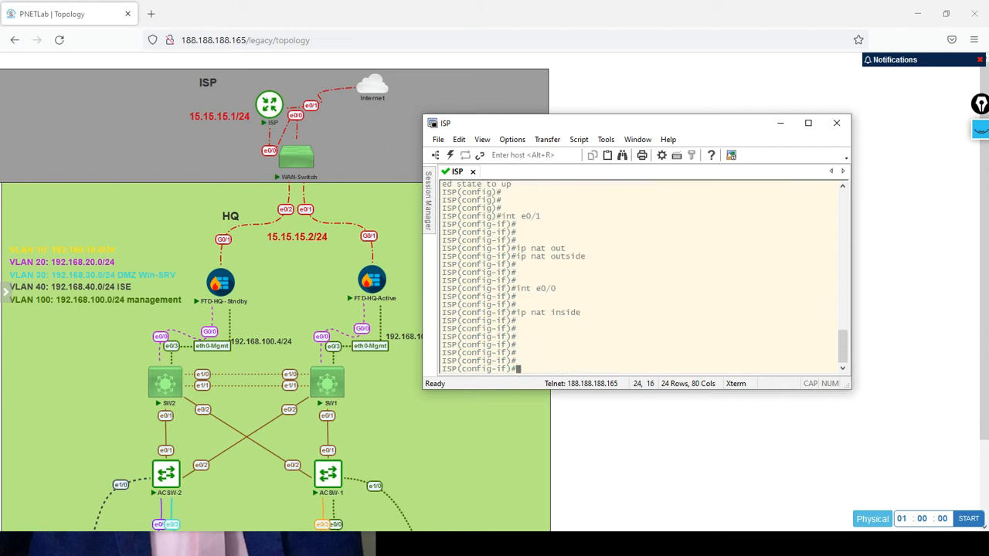
# Save the ISP router's running configuration from interface configuration mode.
pyautogui.write('do wr')
pyautogui.press('Return')
pyautogui.press('Return')
pyautogui.press('Return')
pyautogui.press('Return')
pyautogui.press('Return')
pyautogui.press('Return')
pyautogui.press('Return')
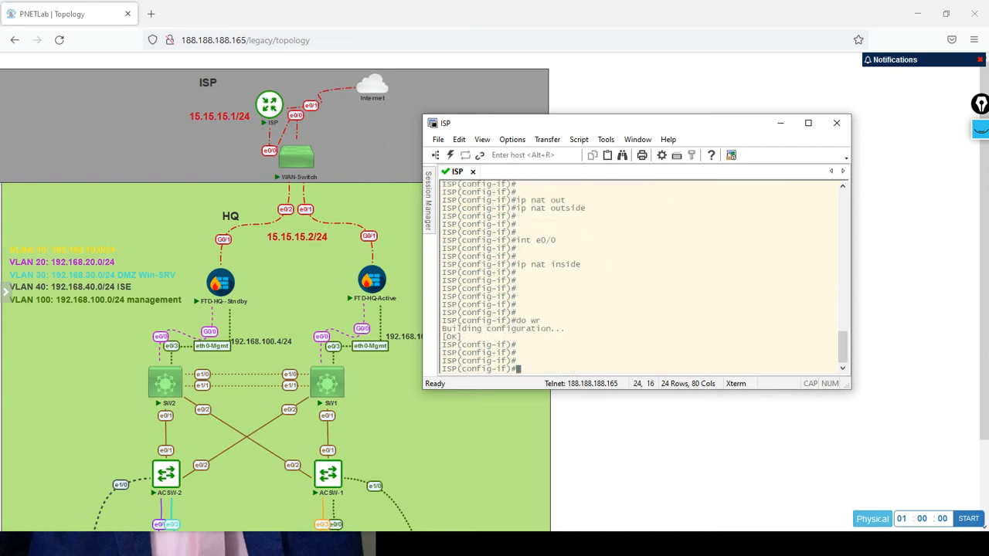
# Switch to the FTD-HQ-Active console and ping 8.8.8.8 twice to test Internet access.
pyautogui.hotkey('alt', 'Tab')
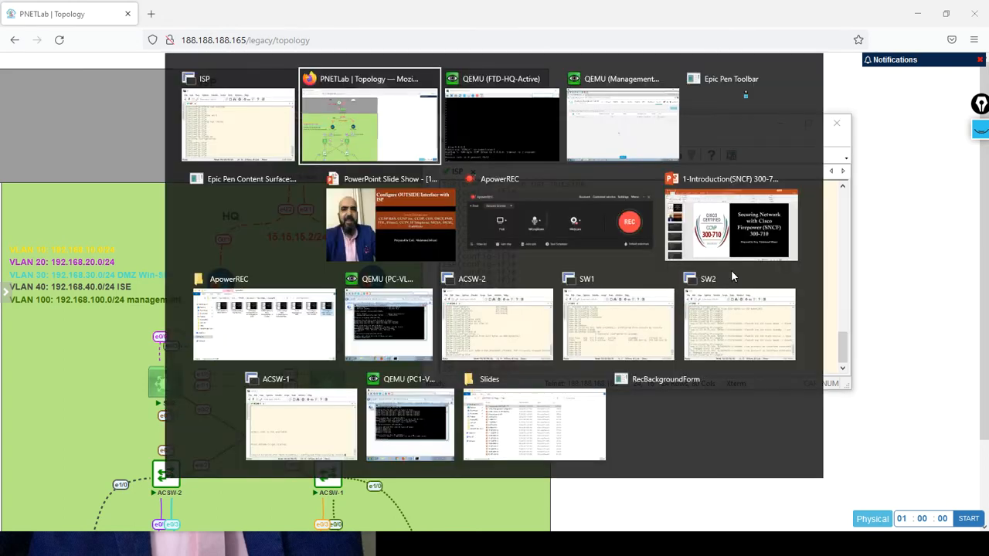
pyautogui.hotkey('alt', 'Tab')
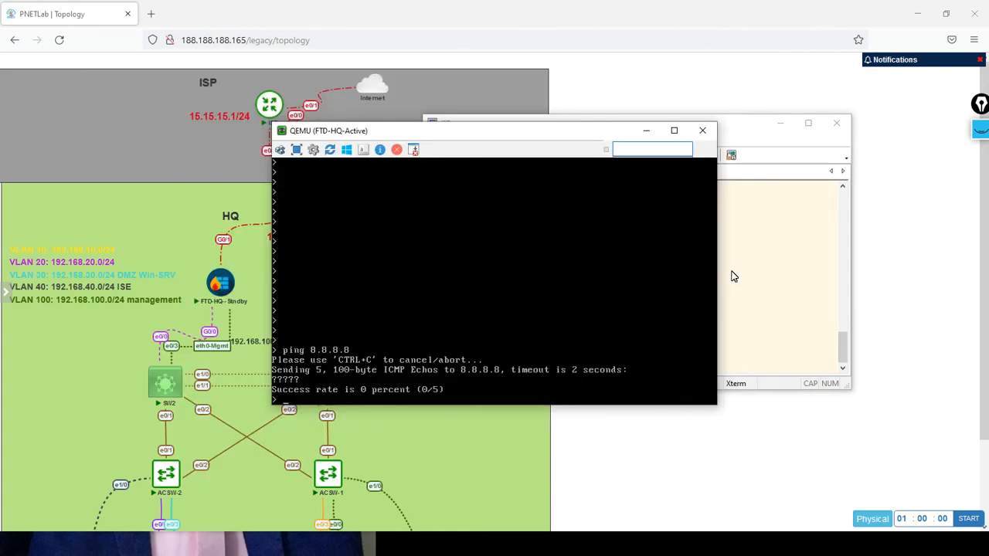
pyautogui.press('Up')
pyautogui.press('Return')
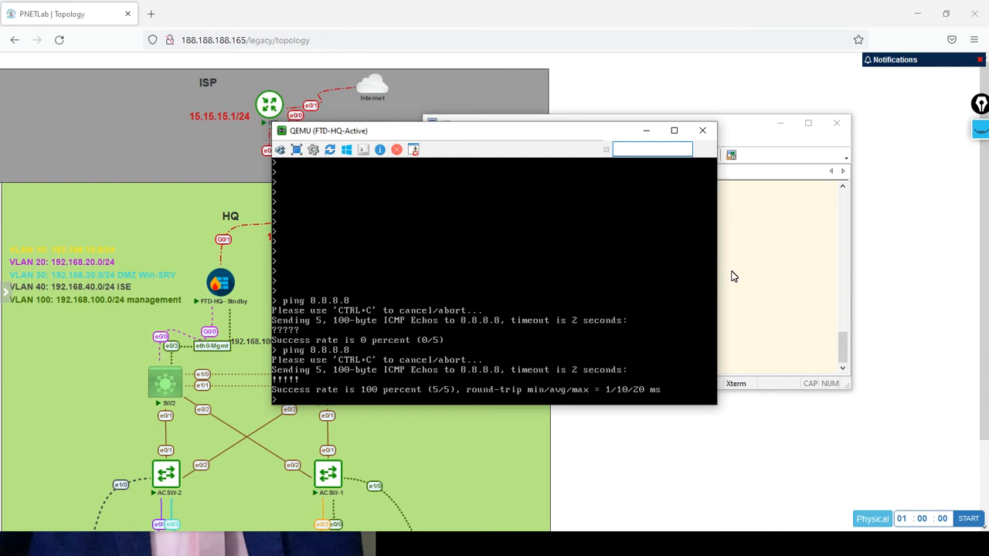
pyautogui.press('Up')
pyautogui.press('Return')
pyautogui.press('Return')
pyautogui.press('Return')
pyautogui.press('Return')
pyautogui.press('Return')
pyautogui.press('Return')
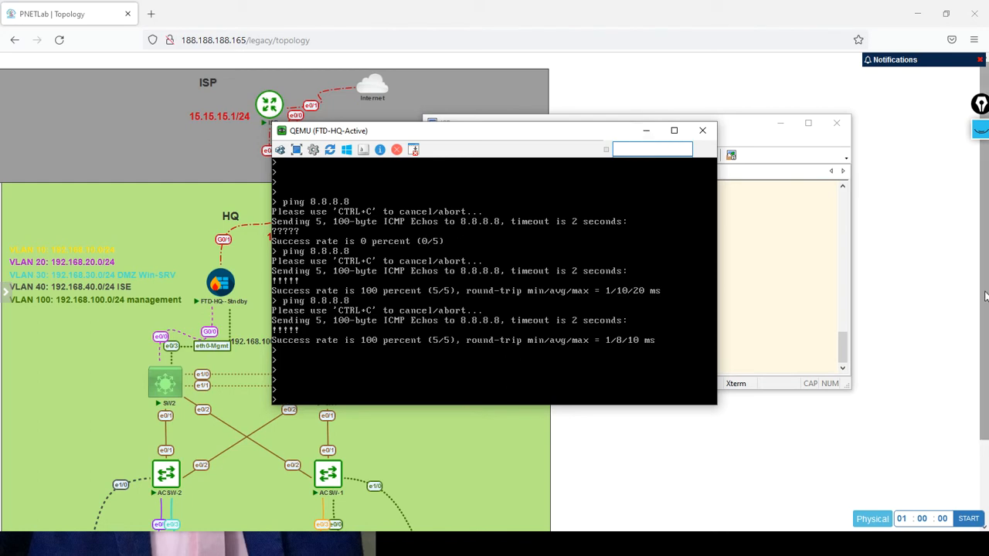
# Show the lower part of the PNETLab topology, then switch to the PC1-VLAN-10 virtual machine's console.
pyautogui.click(980, 446)
pyautogui.moveTo(297, 504)
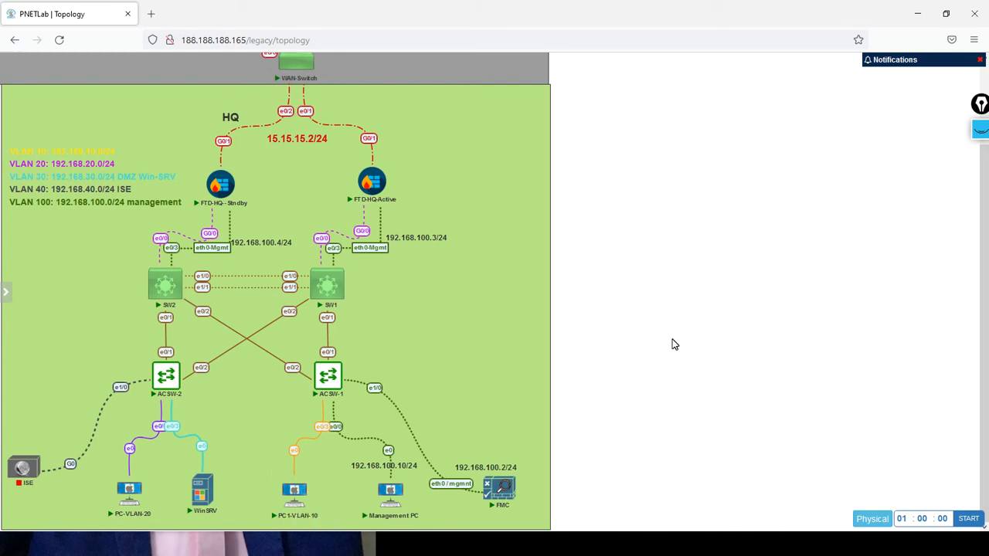
pyautogui.hotkey('alt', 'Tab')
pyautogui.hotkey('alt', 'Tab')
pyautogui.hotkey('alt', 'Tab')
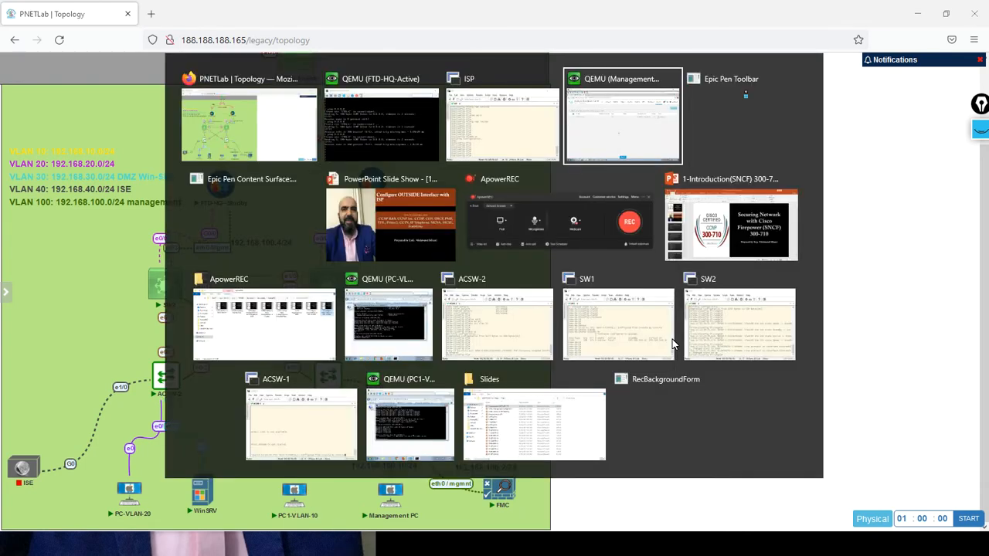
pyautogui.hotkey('alt', 'Tab')
pyautogui.hotkey('alt', 'Tab')
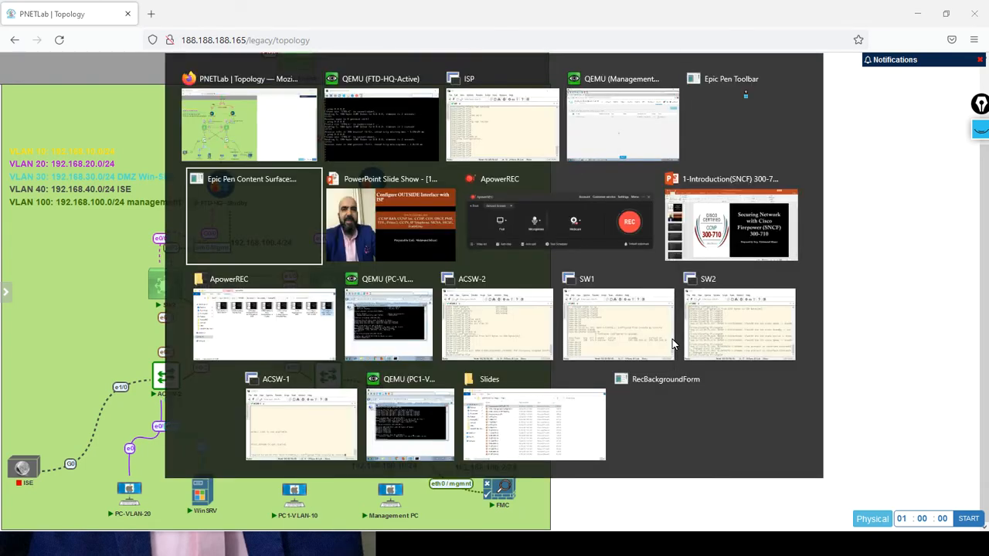
pyautogui.hotkey('alt', 'Tab')
pyautogui.hotkey('alt', 'Tab')
pyautogui.hotkey('alt', 'Tab')
pyautogui.hotkey('alt', 'Tab')
pyautogui.hotkey('alt', 'Tab')
pyautogui.hotkey('alt', 'Tab')
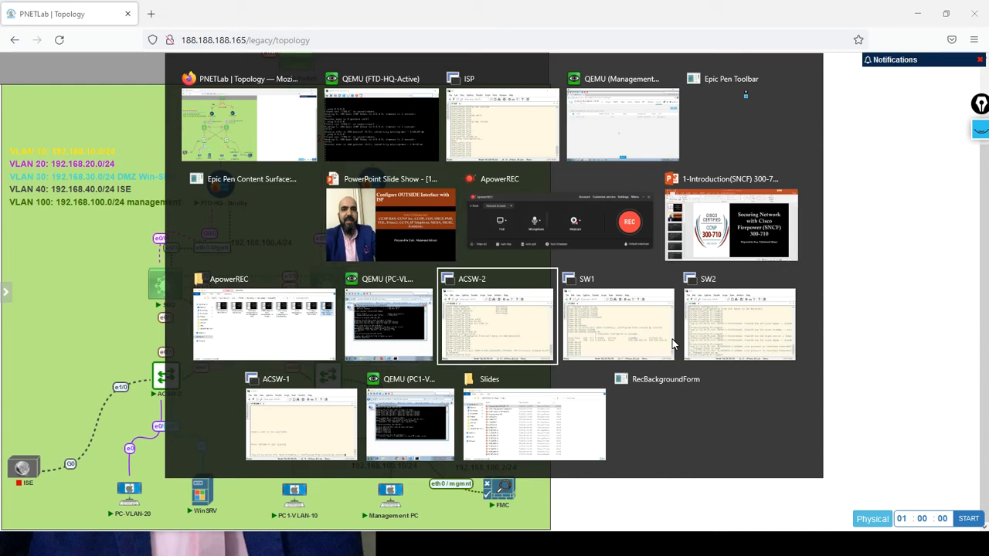
pyautogui.hotkey('alt', 'Tab')
pyautogui.hotkey('alt', 'Tab')
pyautogui.hotkey('alt', 'Tab')
pyautogui.hotkey('alt', 'Tab')
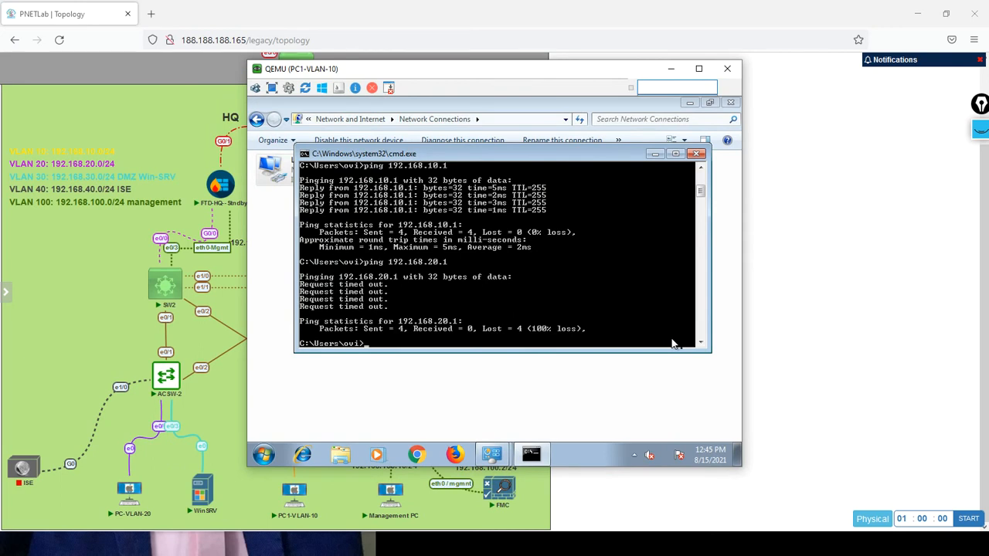
# Display the IP configuration of PC1-VLAN-10 with ipconfig at the Windows command prompt.
pyautogui.press('Up')
pyautogui.press('Escape')
pyautogui.write('ipconfig')
pyautogui.press('Return')
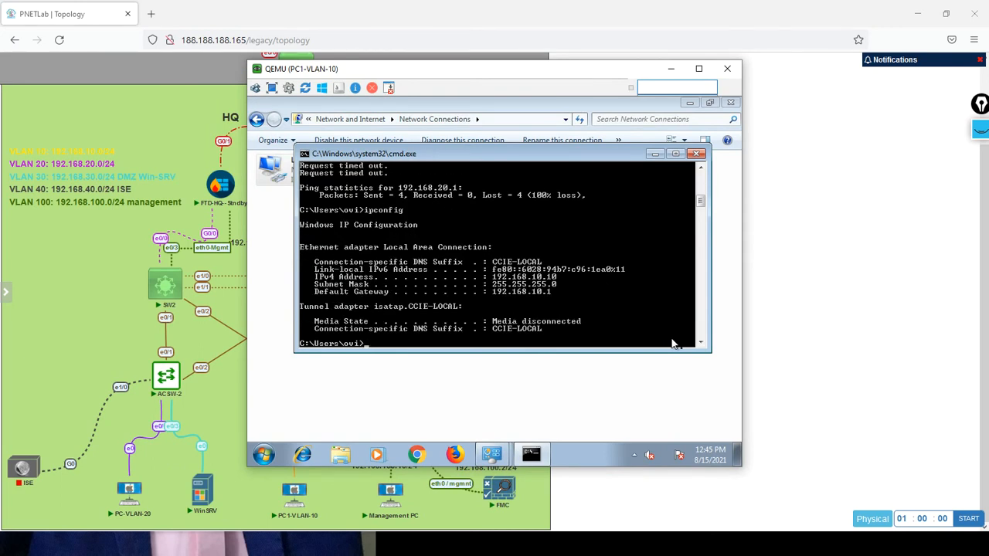
# Ping 8.8.8.8 from the PC1-VLAN-10 command prompt to test Internet access.
pyautogui.press('Return')
pyautogui.press('Return')
pyautogui.press('Return')
pyautogui.press('Return')
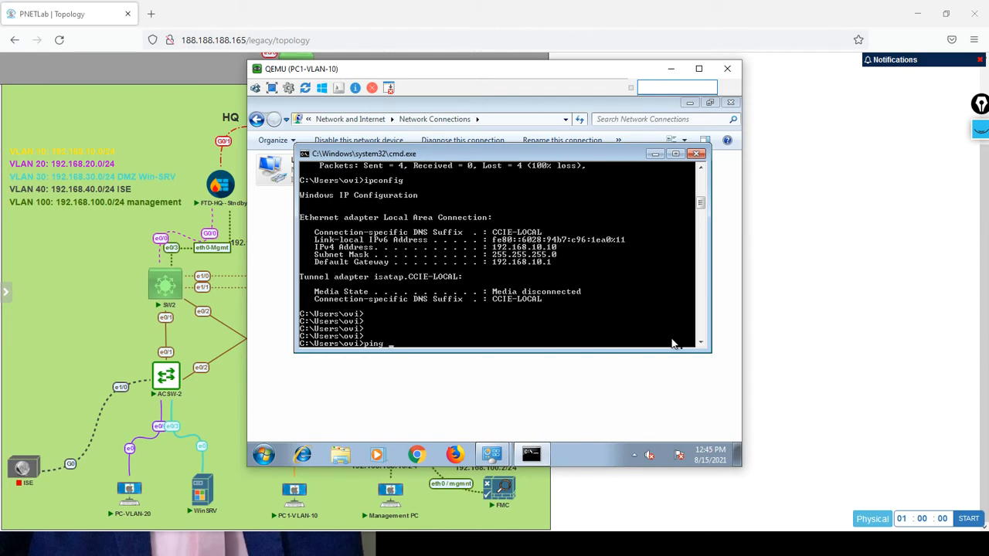
pyautogui.write('8.8.8.8')
pyautogui.press('Return')
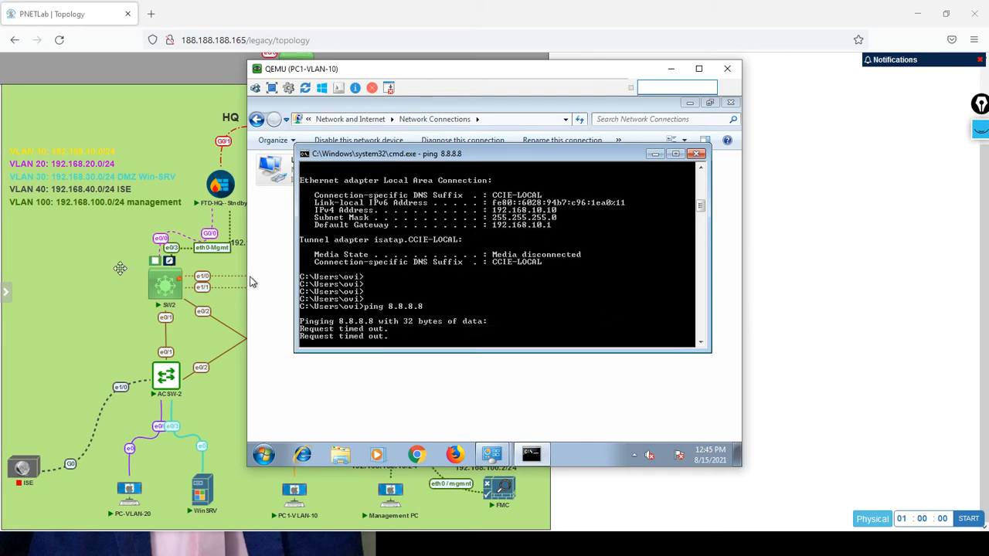
# Return to the PNETLab topology, then switch to the Management PC console showing Firepower Management Center.
pyautogui.click(94, 273)
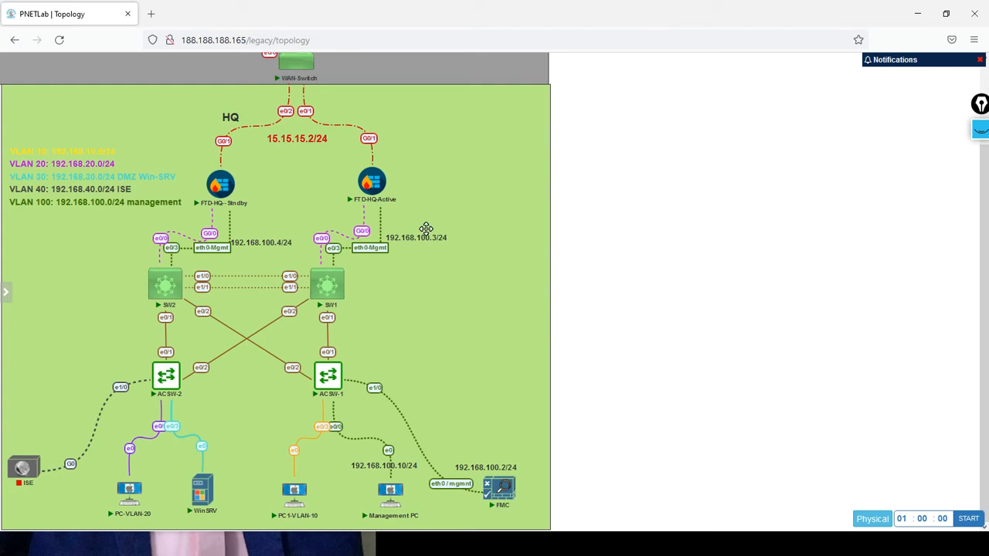
pyautogui.hotkey('alt', 'Tab')
pyautogui.hotkey('alt', 'Tab')
pyautogui.hotkey('alt', 'Tab')
pyautogui.hotkey('alt', 'Tab')
pyautogui.hotkey('alt', 'Tab')
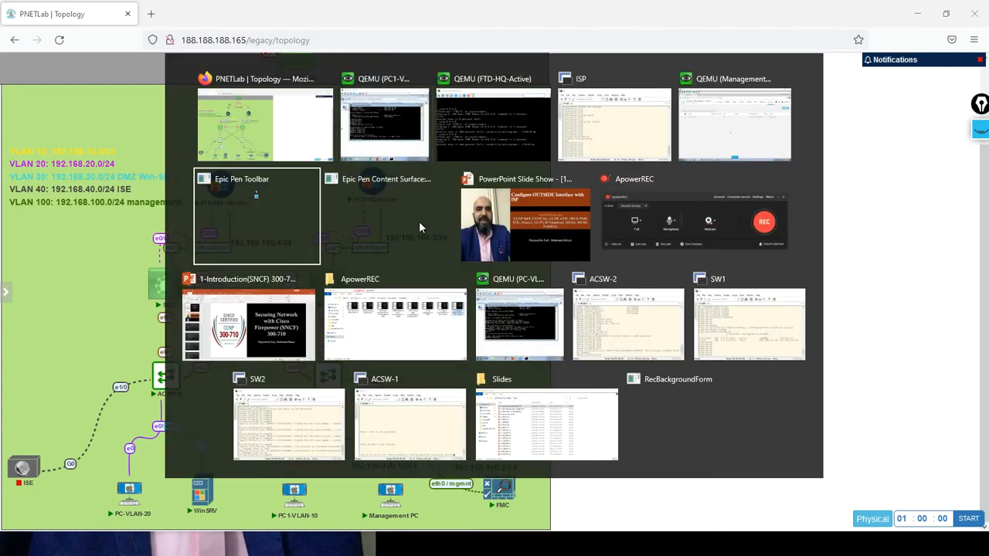
pyautogui.hotkey('alt', 'Tab')
pyautogui.hotkey('alt', 'Tab')
pyautogui.hotkey('alt', 'Tab')
pyautogui.hotkey('alt', 'Tab')
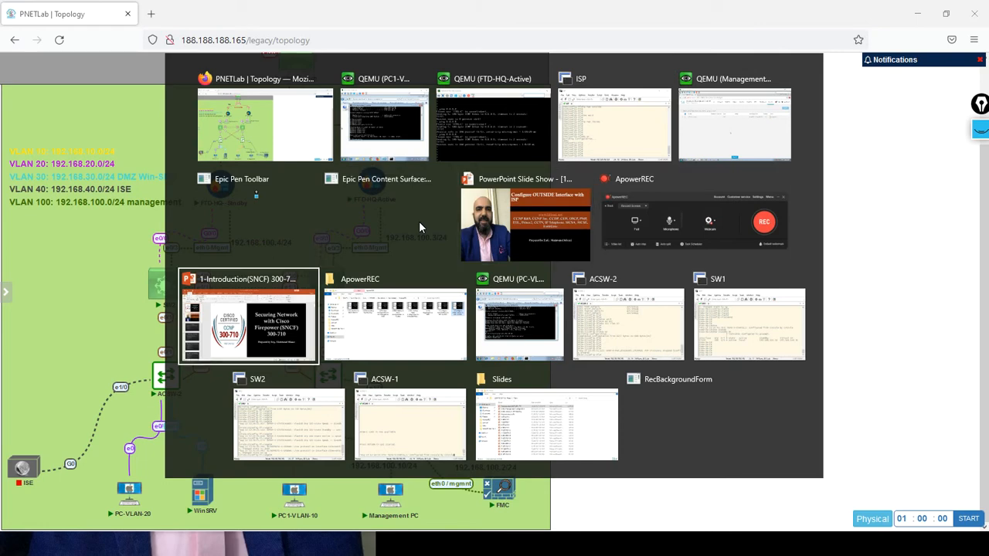
pyautogui.hotkey('alt', 'Tab')
pyautogui.hotkey('alt', 'Tab')
pyautogui.hotkey('alt', 'Tab')
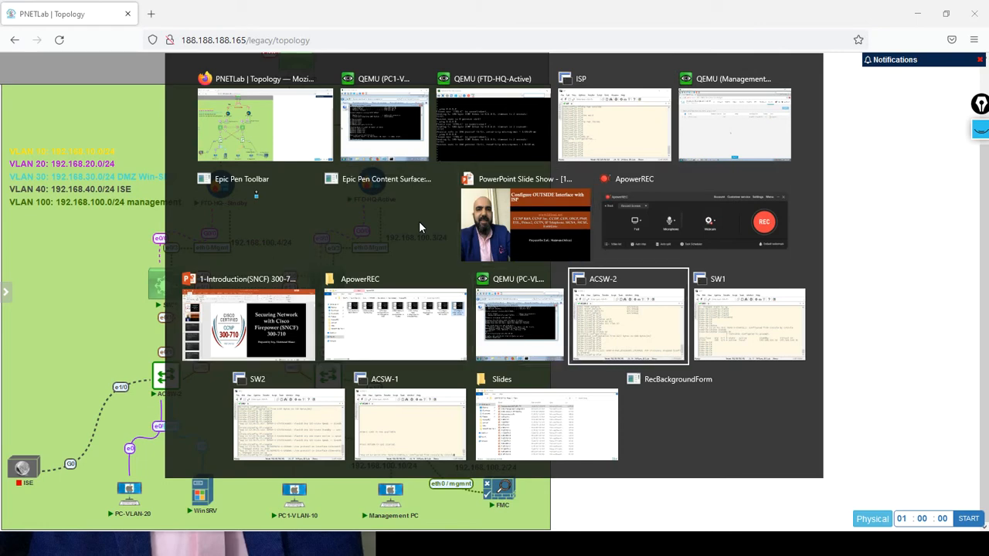
pyautogui.hotkey('alt', 'Tab')
pyautogui.hotkey('alt', 'Tab')
pyautogui.hotkey('alt', 'Tab')
pyautogui.hotkey('alt', 'Tab')
pyautogui.hotkey('alt', 'Tab')
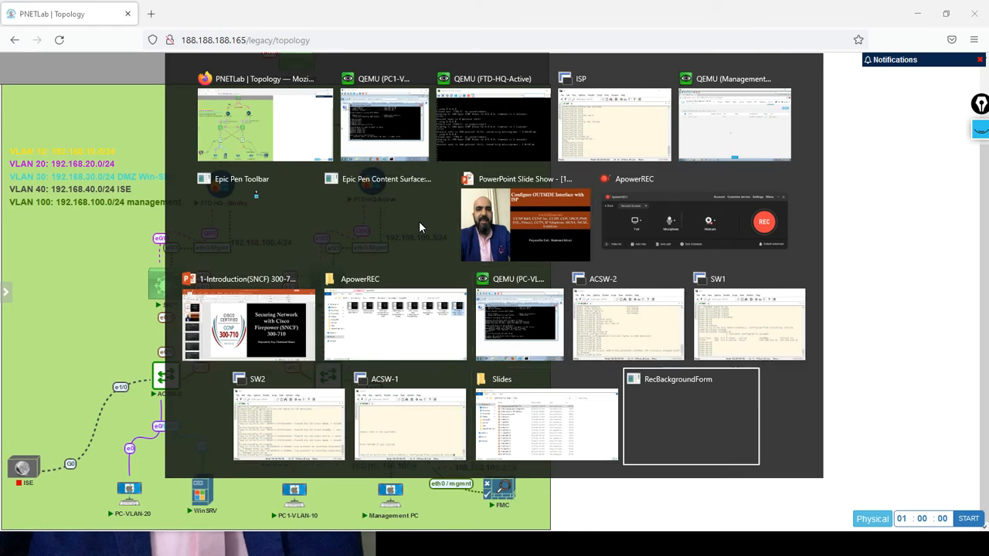
pyautogui.hotkey('alt', 'Tab')
pyautogui.hotkey('alt', 'Tab')
pyautogui.hotkey('alt', 'Tab')
pyautogui.hotkey('alt', 'Tab')
pyautogui.hotkey('alt', 'Tab')
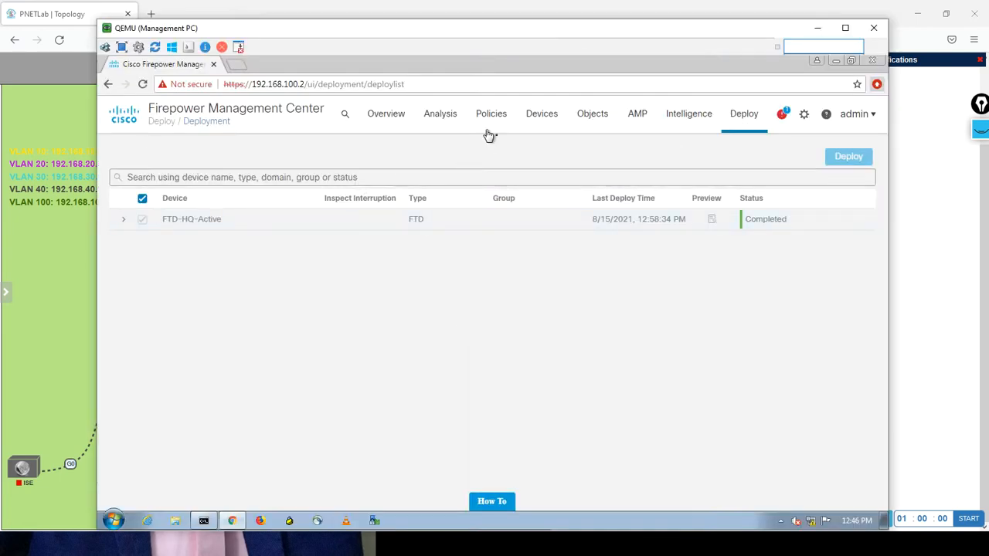
# Open the device NAT policy list and start a new Threat Defense NAT policy.
pyautogui.moveTo(487, 121)
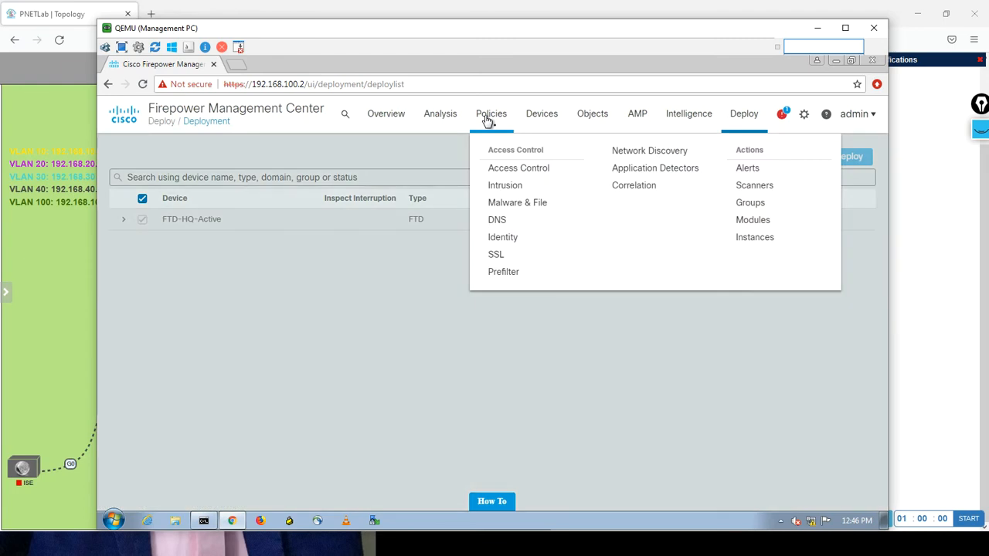
pyautogui.moveTo(542, 120)
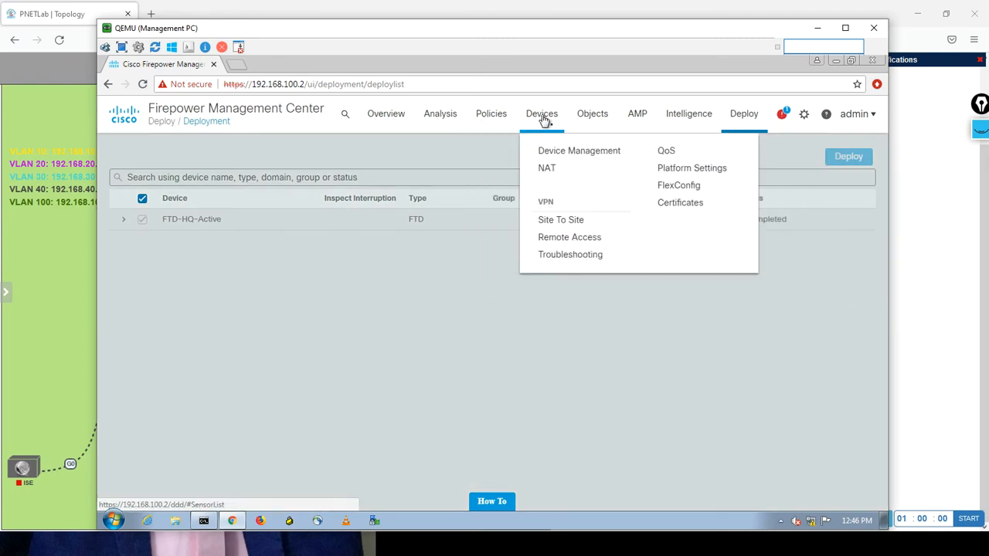
pyautogui.click(546, 169)
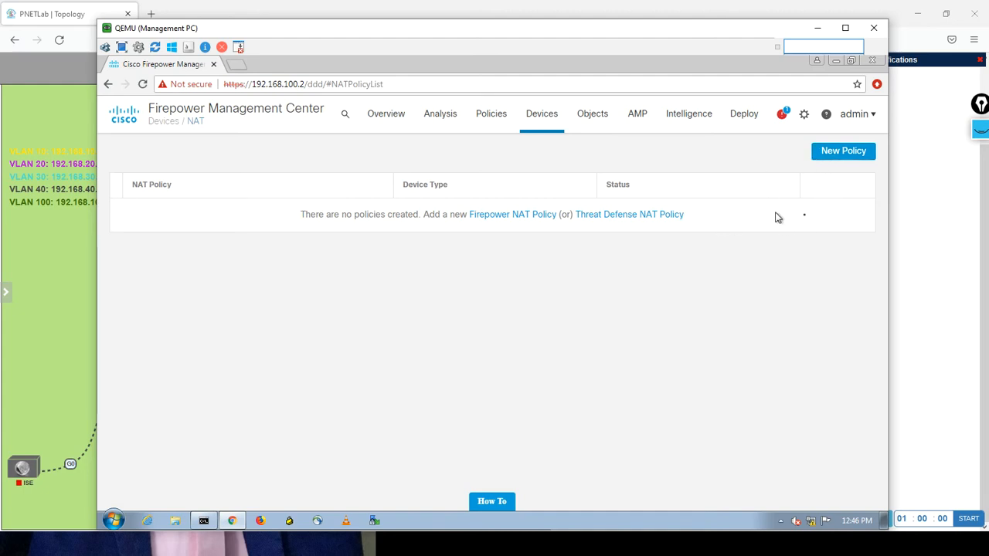
pyautogui.click(821, 153)
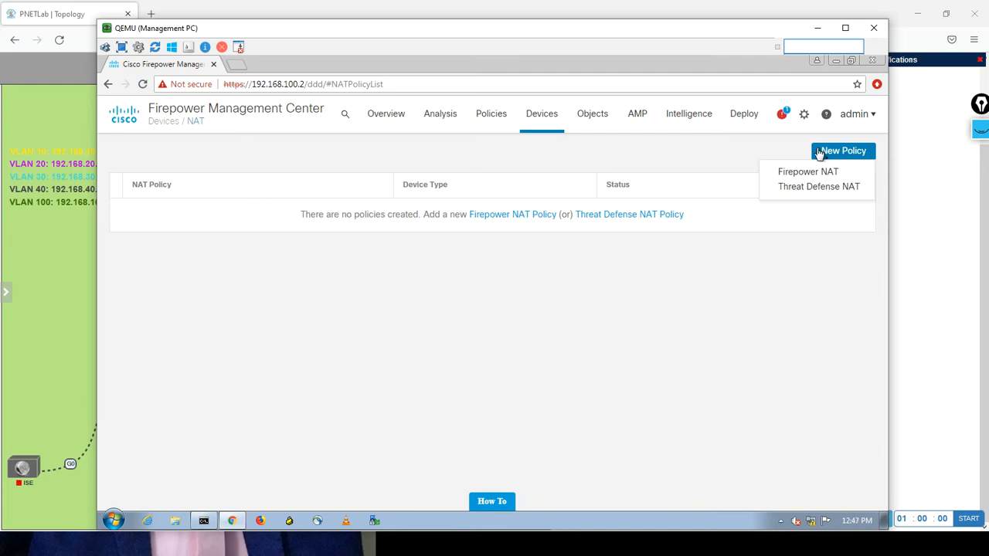
pyautogui.click(806, 189)
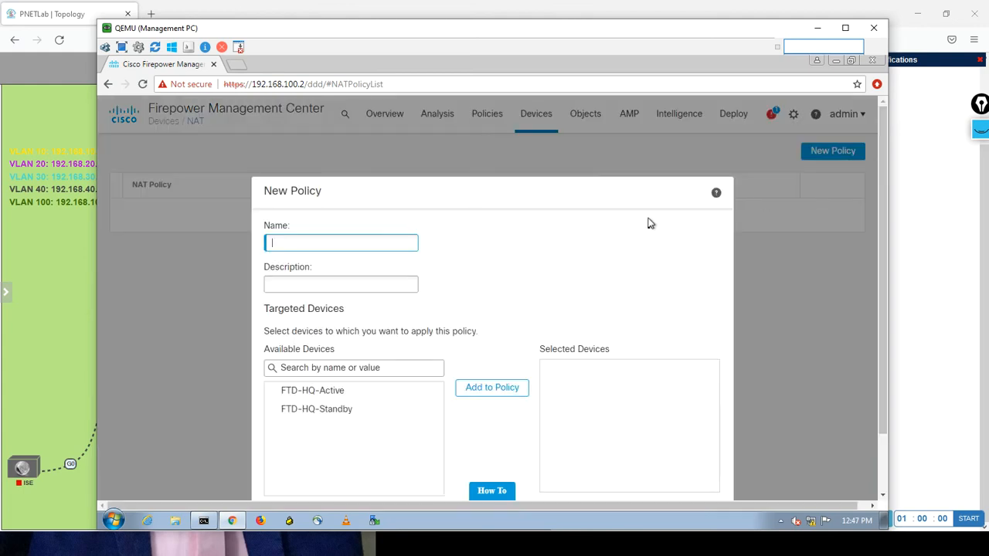
# Name the new policy DEFAULT-NAT, add FTD-HQ-Active as its targeted device, and save it.
pyautogui.moveTo(607, 198); pyautogui.dragTo(583, 124)
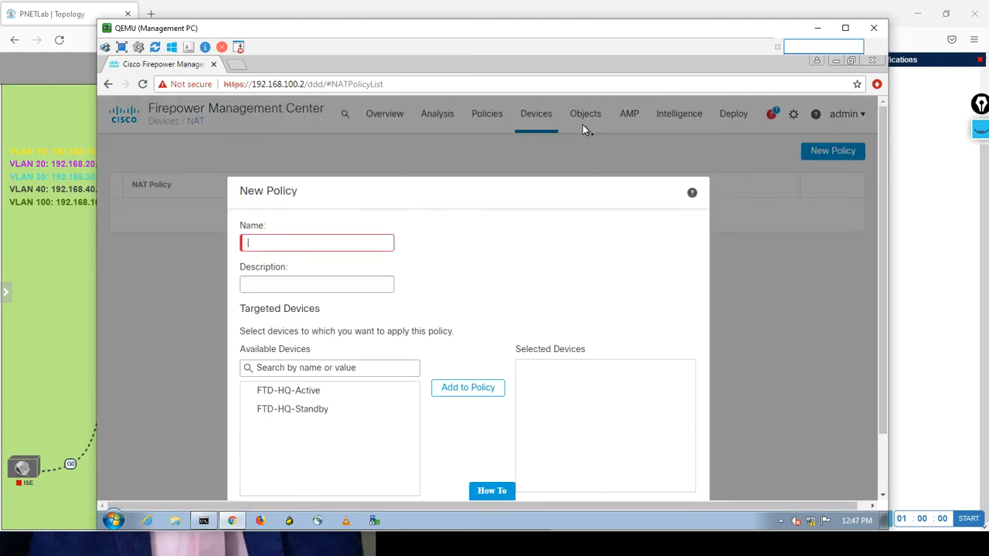
pyautogui.moveTo(878, 251); pyautogui.dragTo(878, 314)
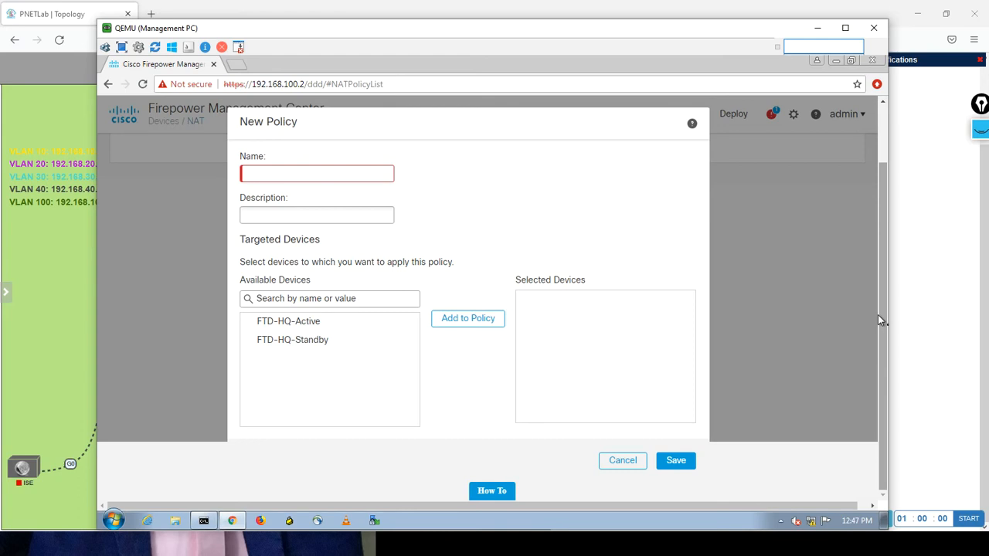
pyautogui.write('DEFAULT-NAT')
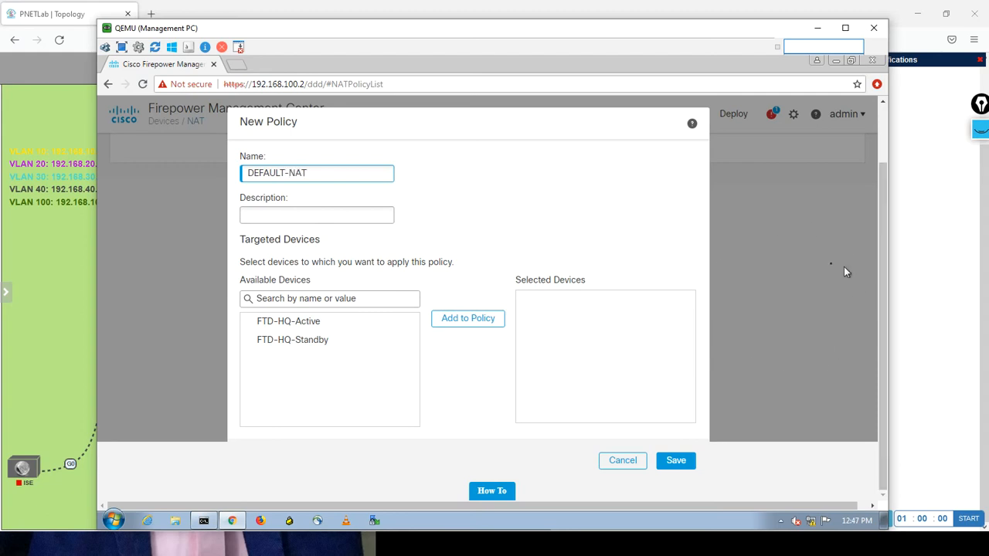
pyautogui.click(306, 323)
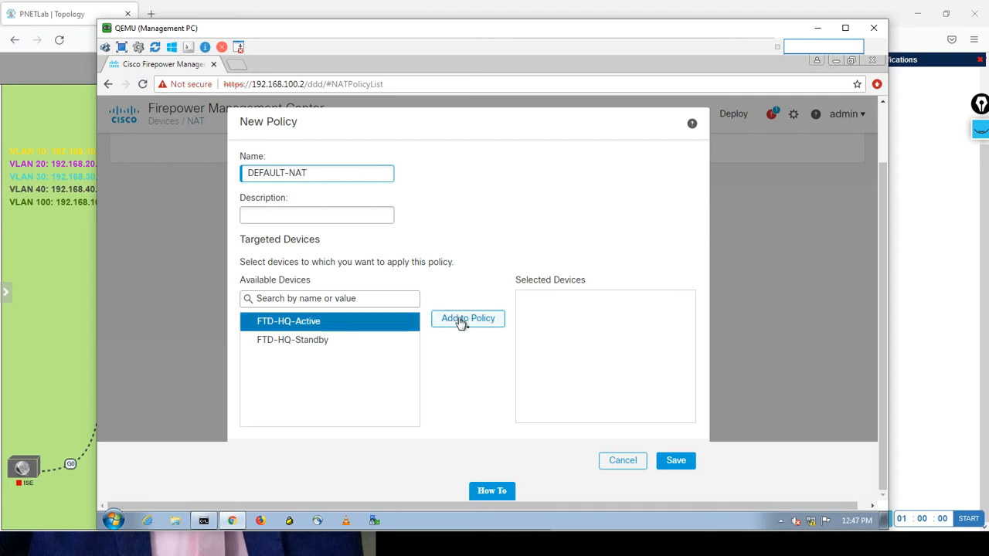
pyautogui.click(462, 321)
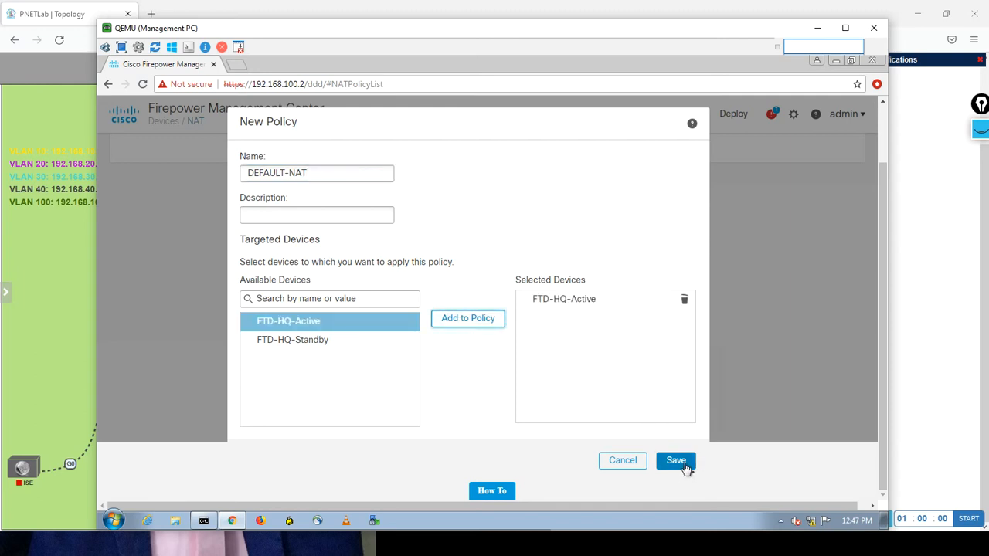
pyautogui.click(676, 462)
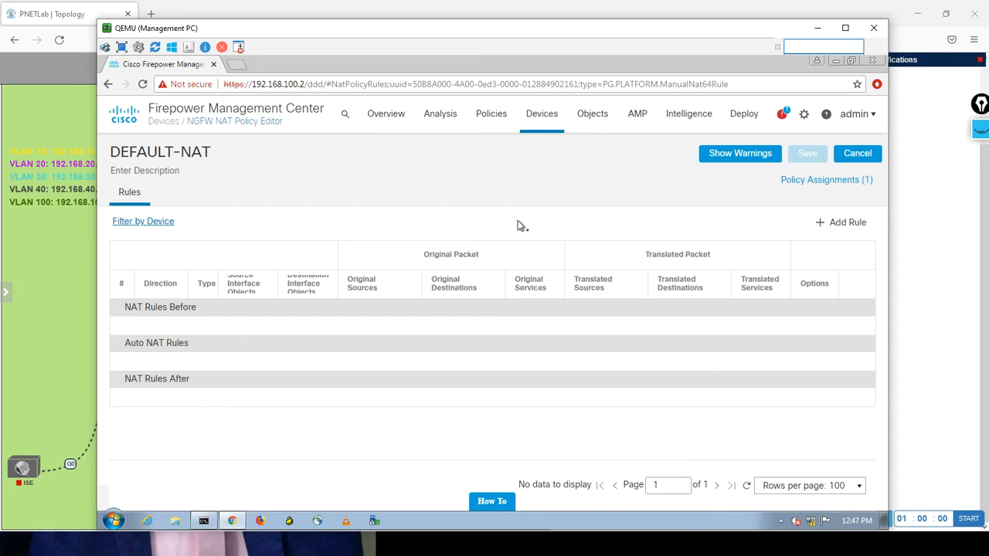
# Check which targeted devices are assigned to the DEFAULT-NAT policy, leaving the assignments as they are.
pyautogui.click(799, 182)
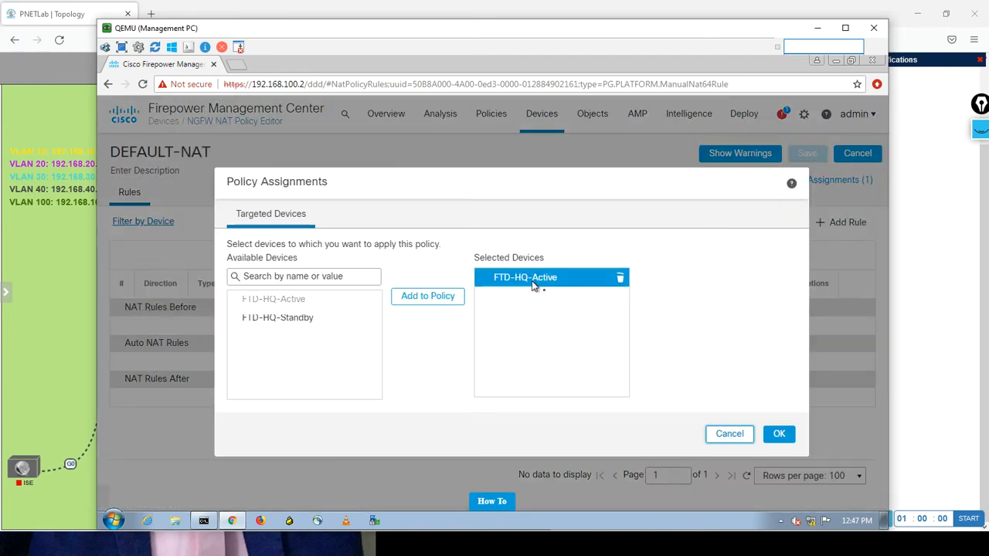
pyautogui.click(726, 435)
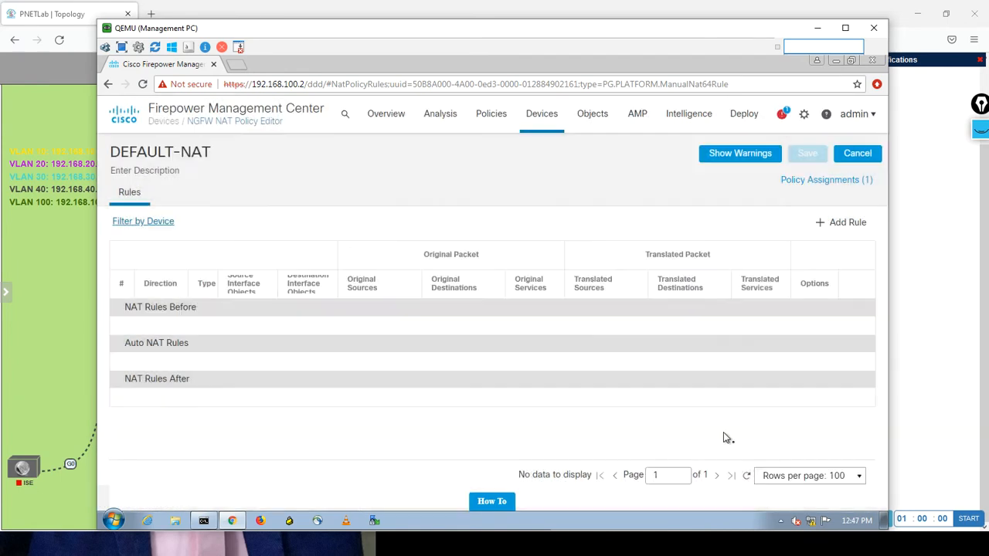
pyautogui.click(840, 224)
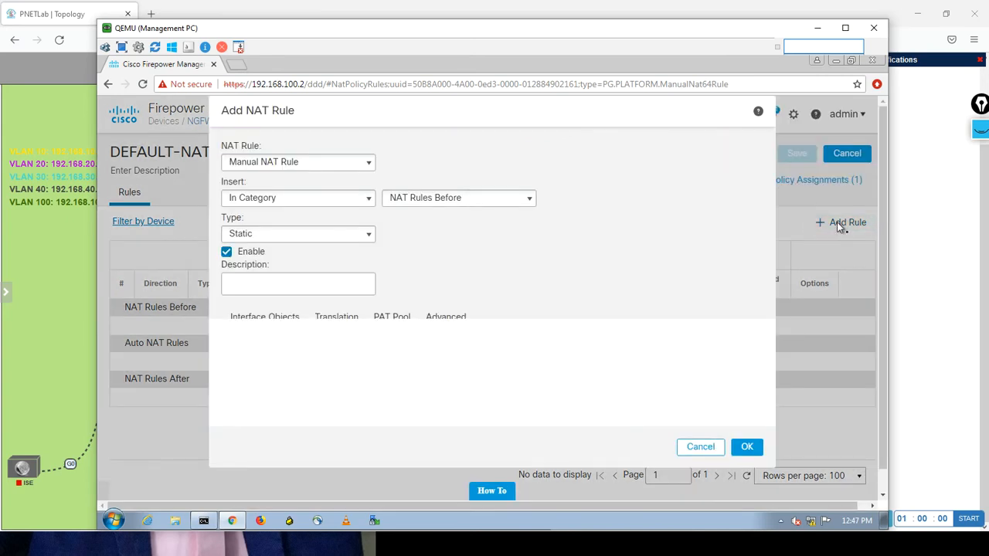
pyautogui.click(322, 170)
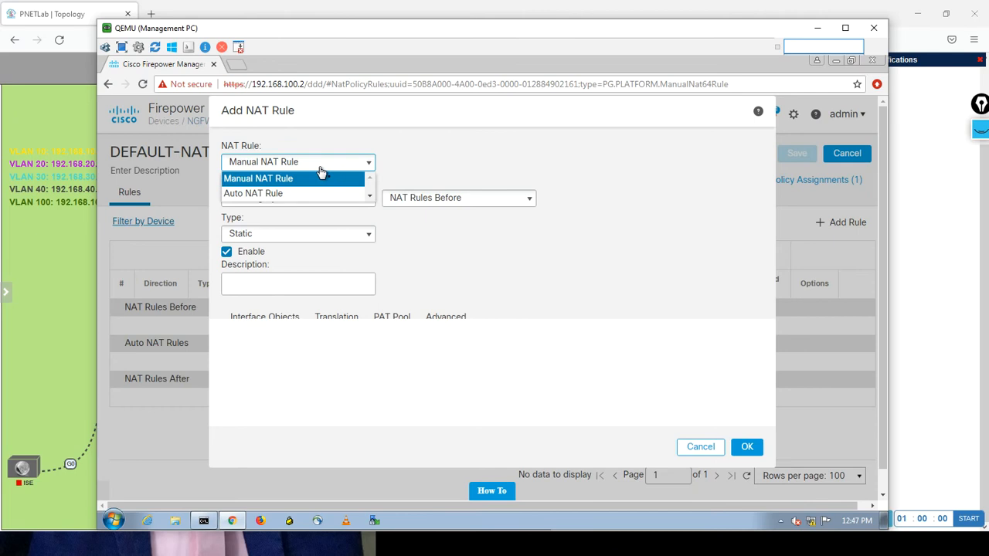
pyautogui.click(322, 170)
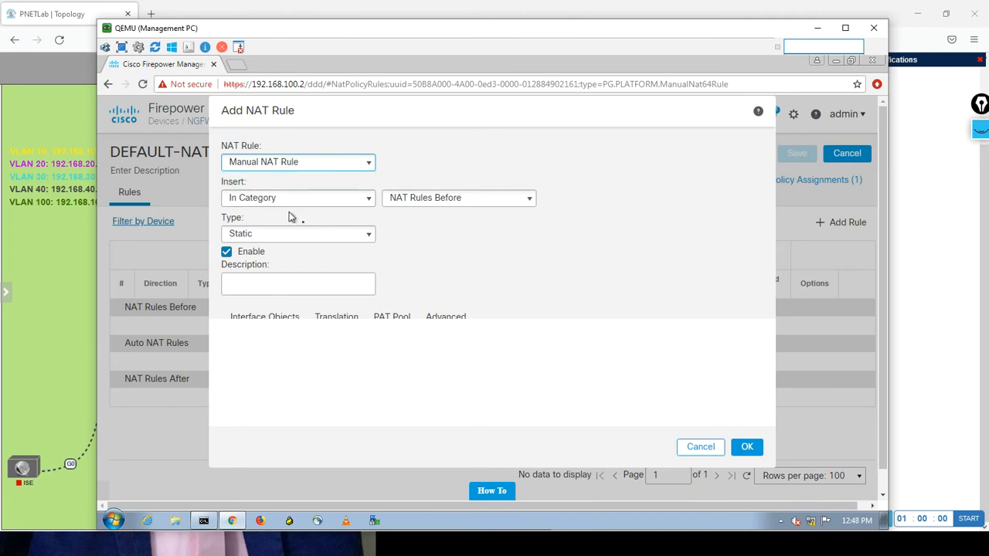
pyautogui.click(322, 201)
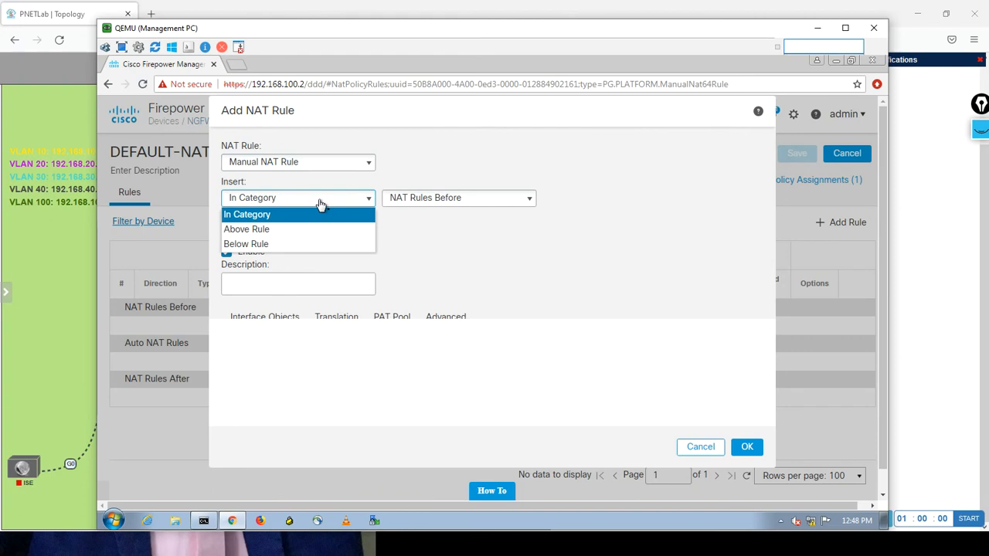
pyautogui.click(322, 203)
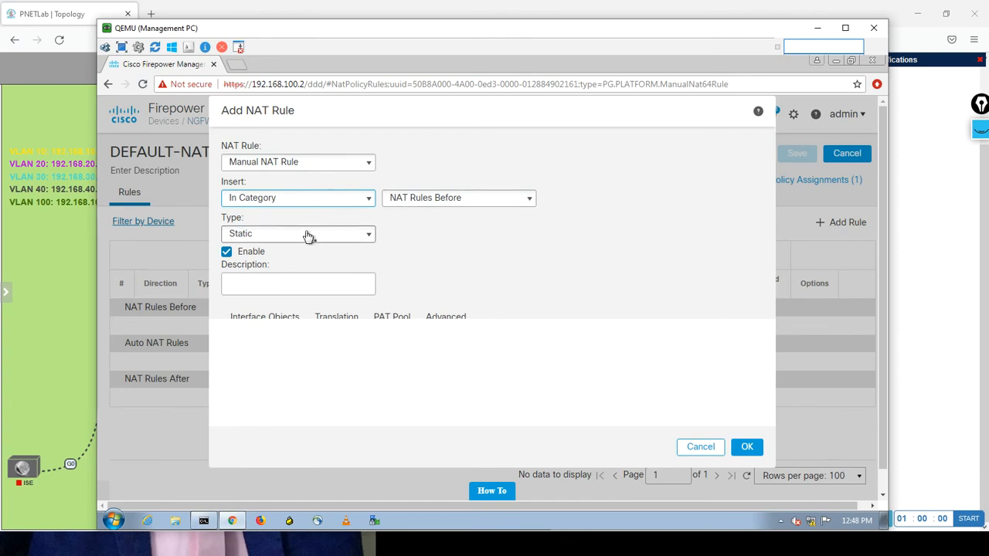
pyautogui.click(308, 236)
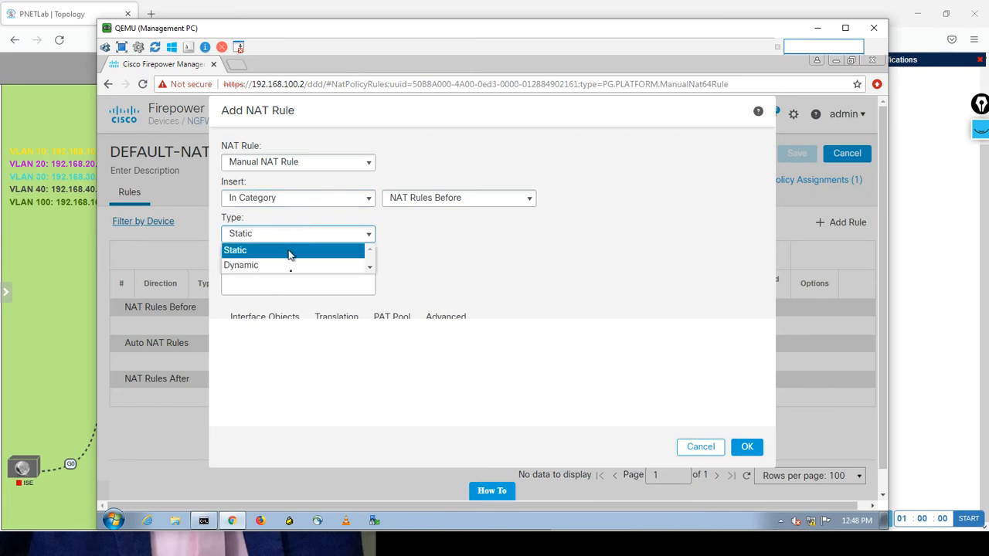
pyautogui.click(273, 266)
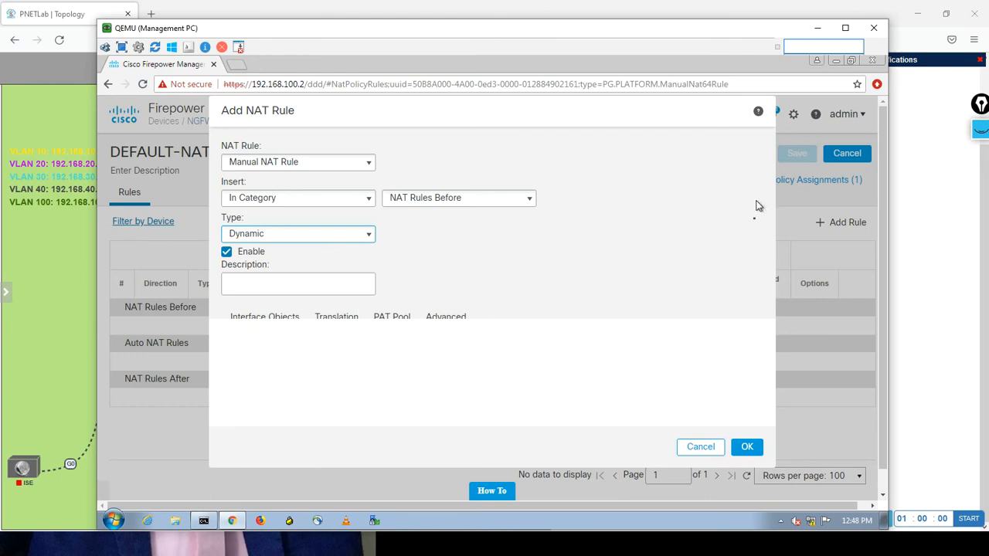
pyautogui.click(607, 232)
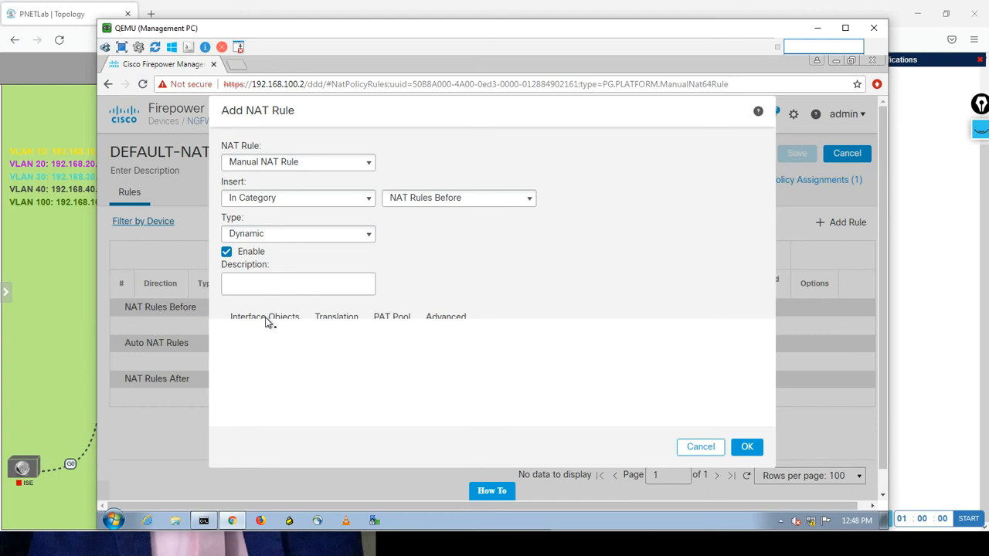
pyautogui.click(700, 448)
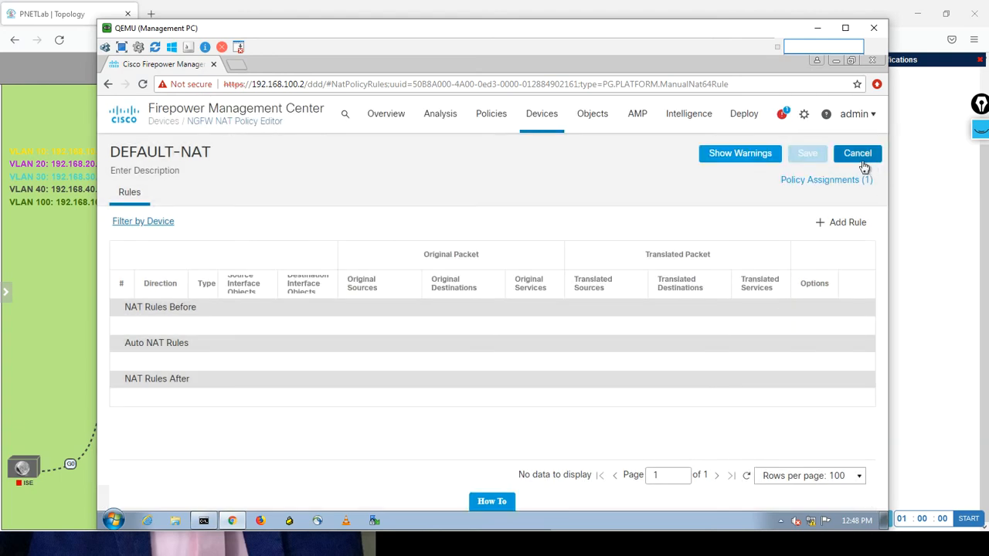
pyautogui.click(834, 229)
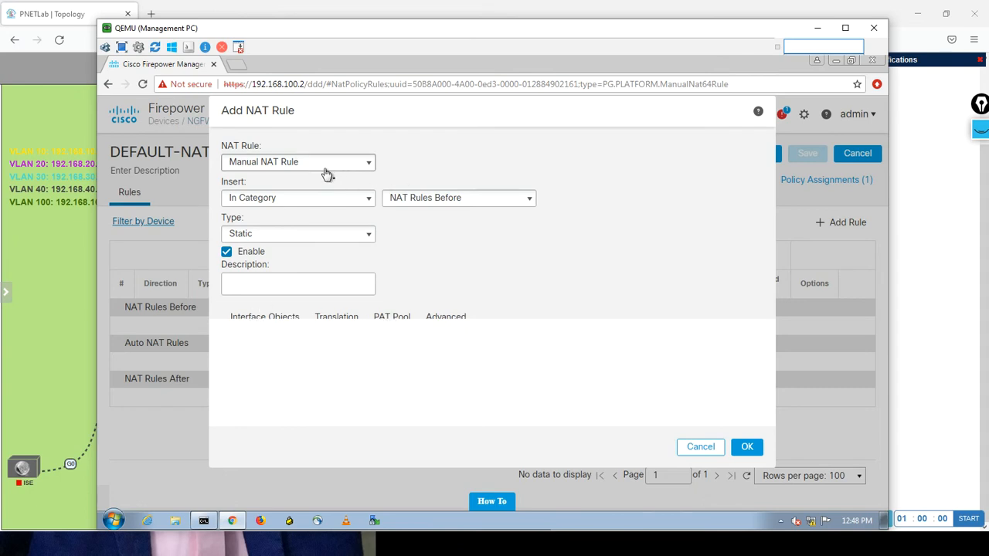
pyautogui.click(699, 447)
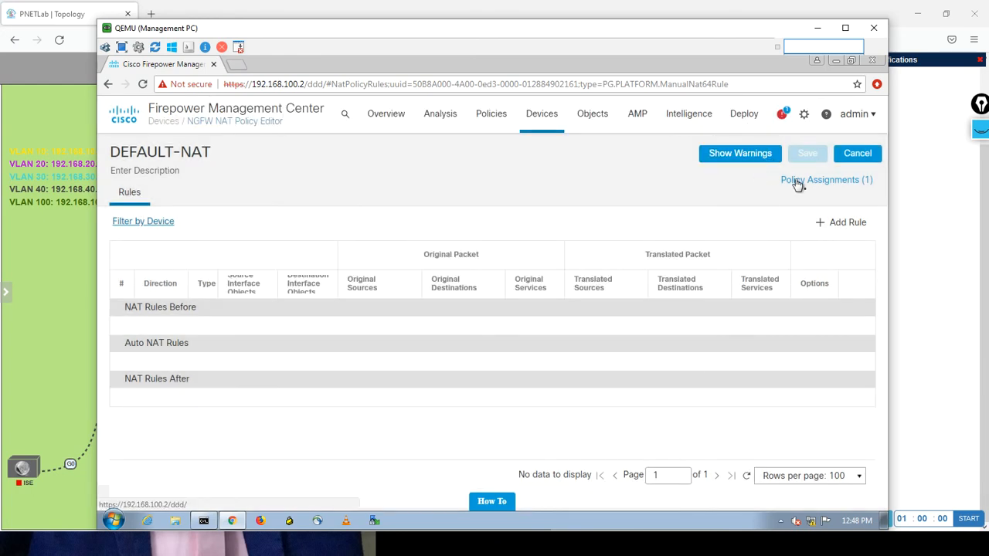
pyautogui.click(985, 226)
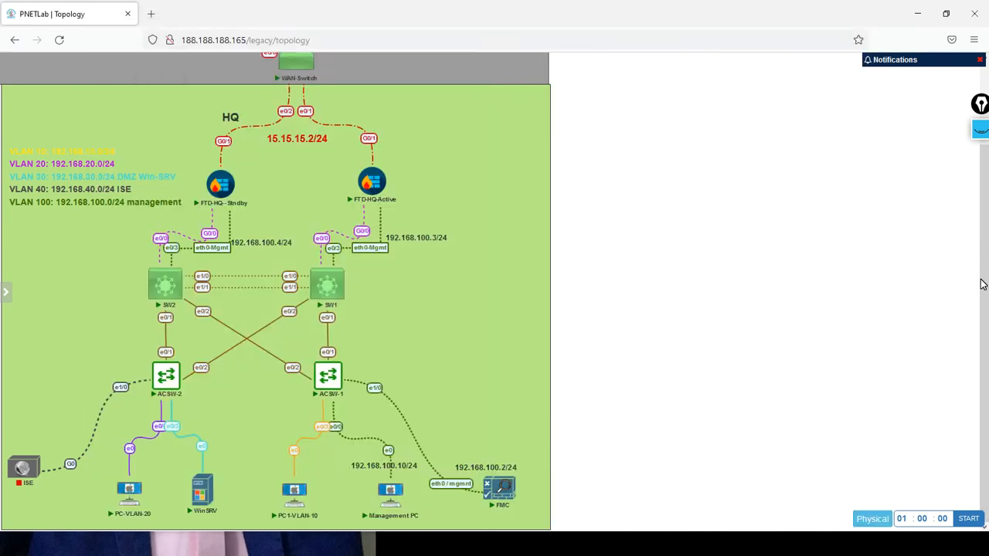
pyautogui.hotkey('alt', 'Tab')
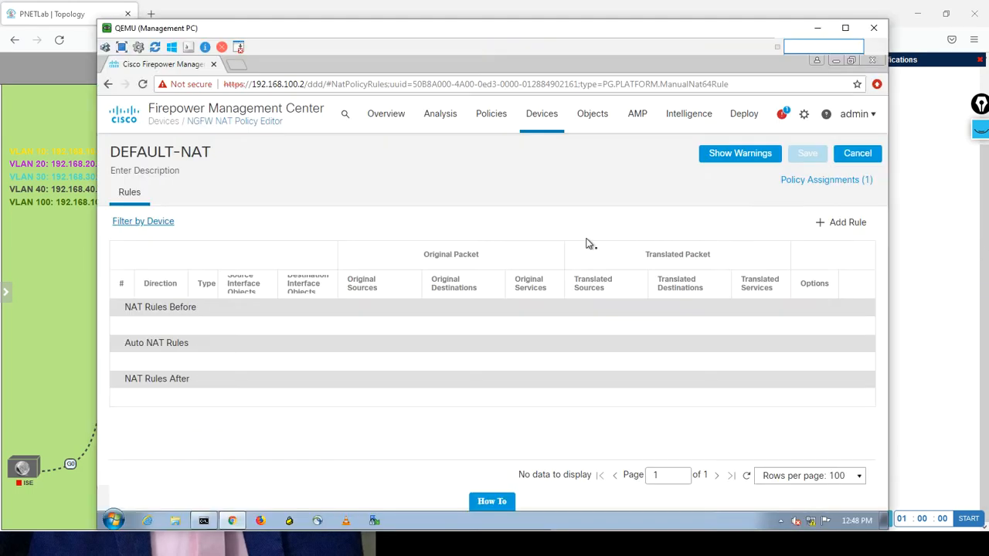
# Cancel the new NAT rule in Chrome, then log out of Firepower Management Center and close that browser window.
pyautogui.click(828, 223)
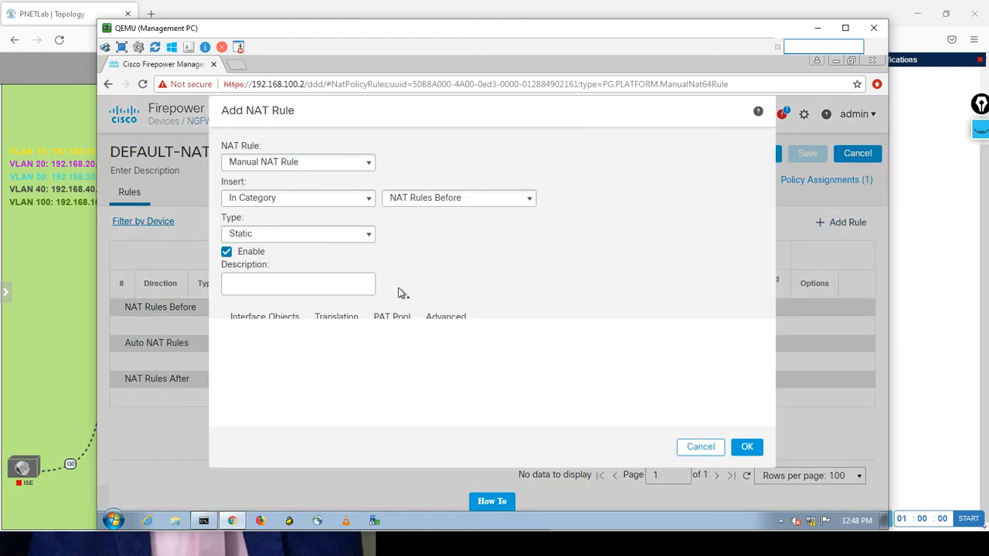
pyautogui.click(692, 447)
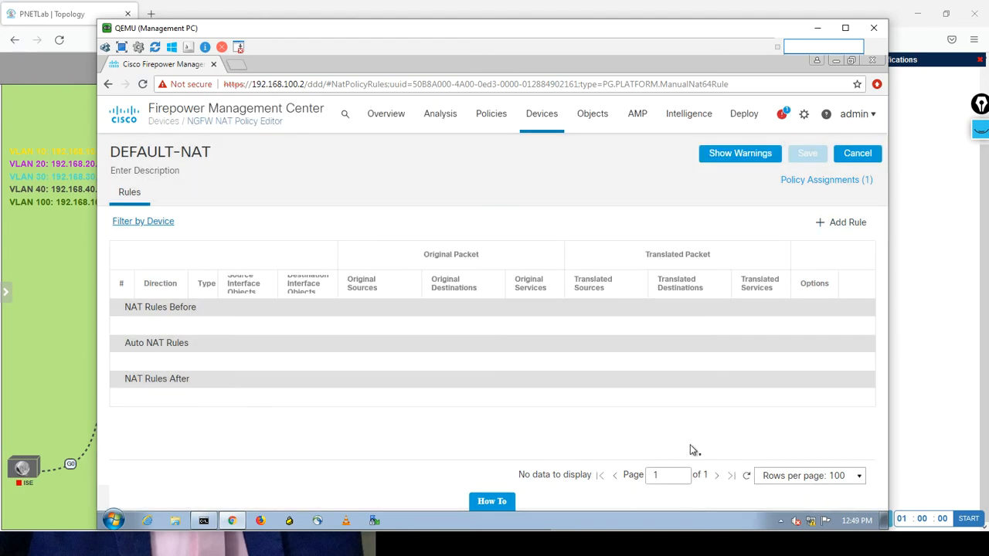
pyautogui.click(870, 114)
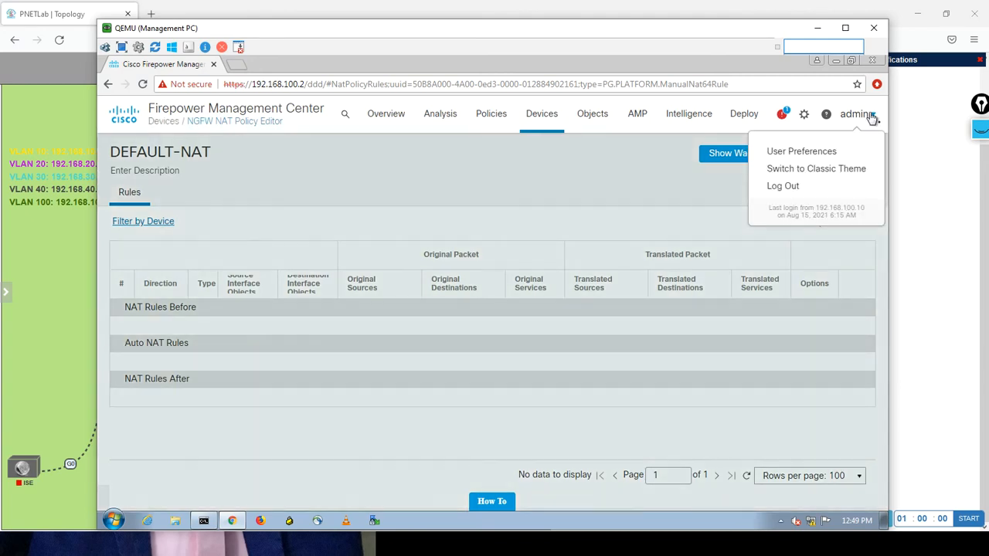
pyautogui.click(786, 187)
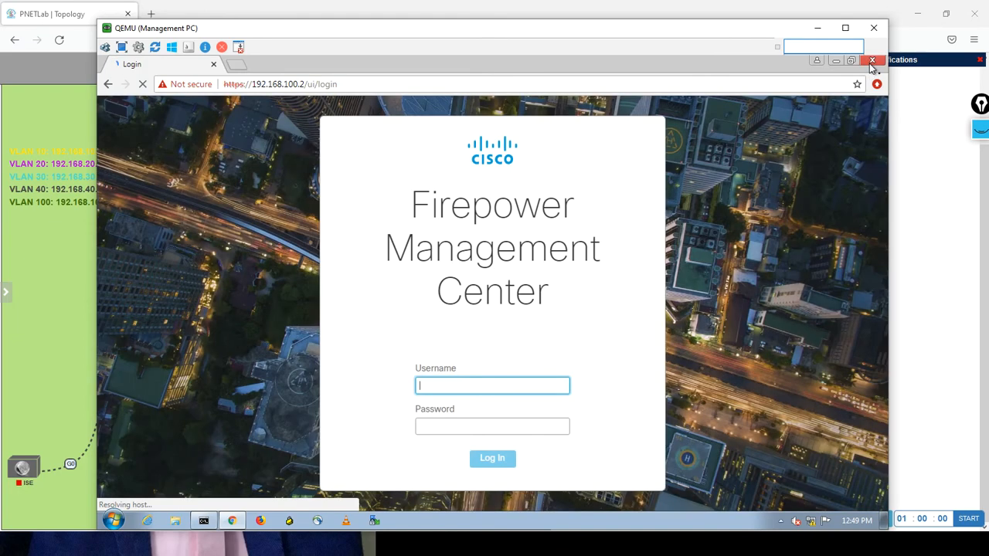
pyautogui.click(872, 60)
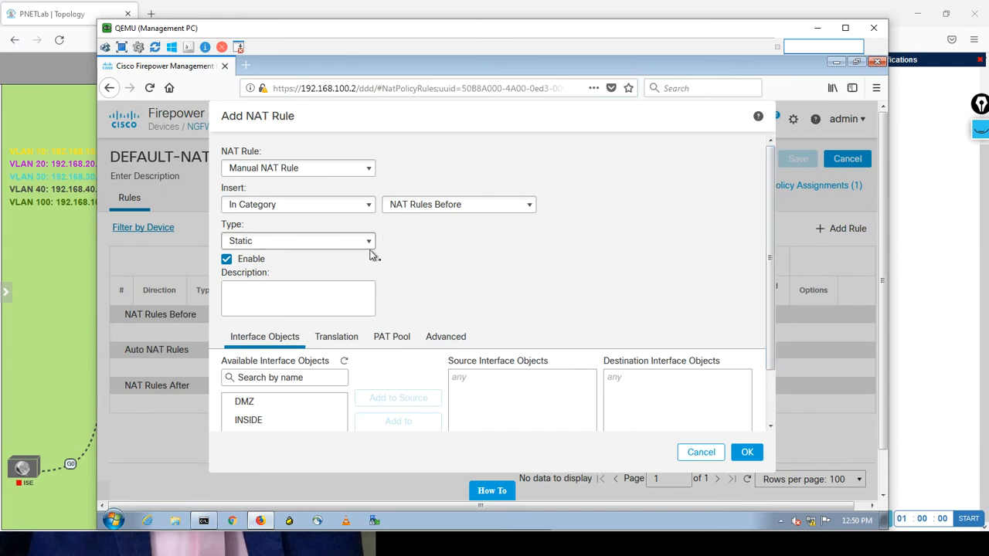
# Set the new manual NAT rule's type to Dynamic and add INSIDE as its source interface object.
pyautogui.click(275, 242)
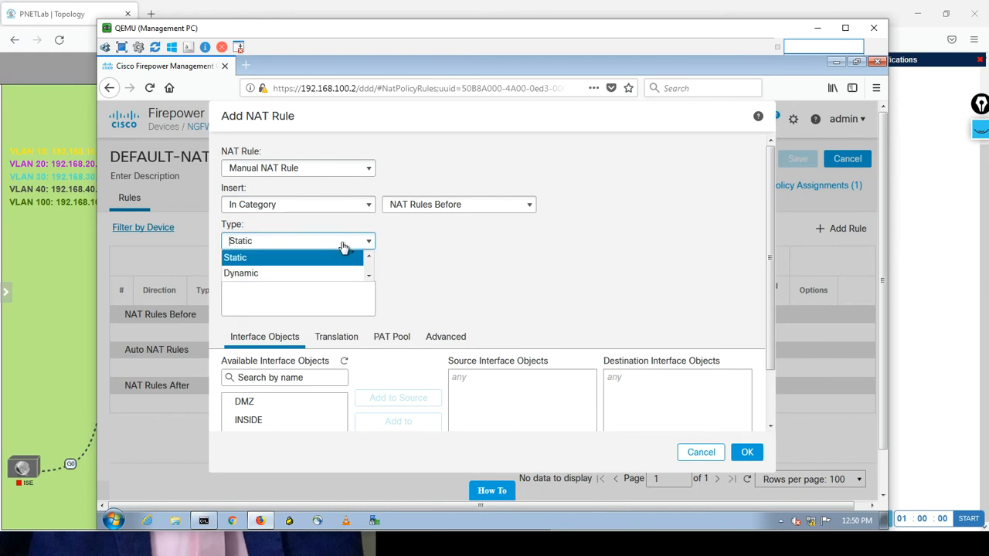
pyautogui.click(286, 274)
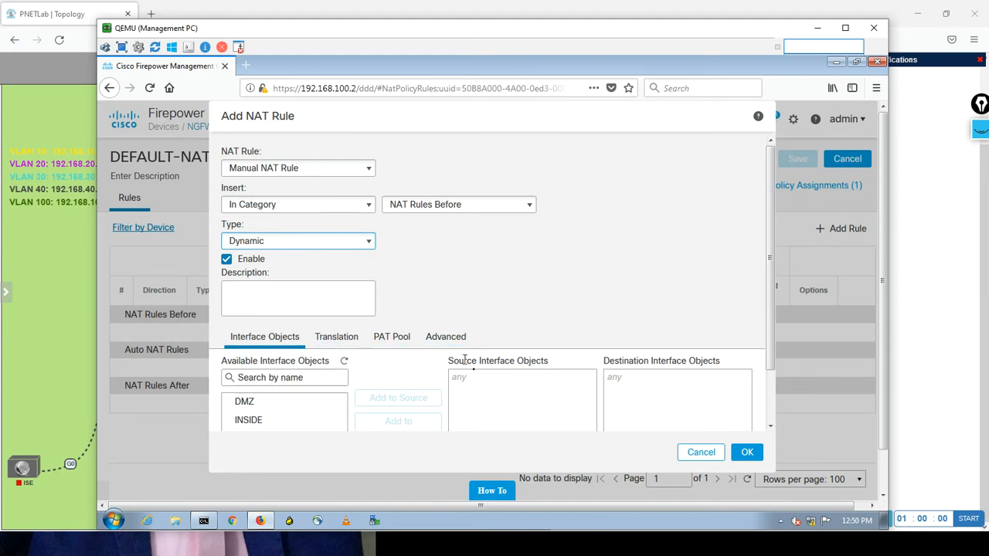
pyautogui.moveTo(771, 302); pyautogui.dragTo(762, 379)
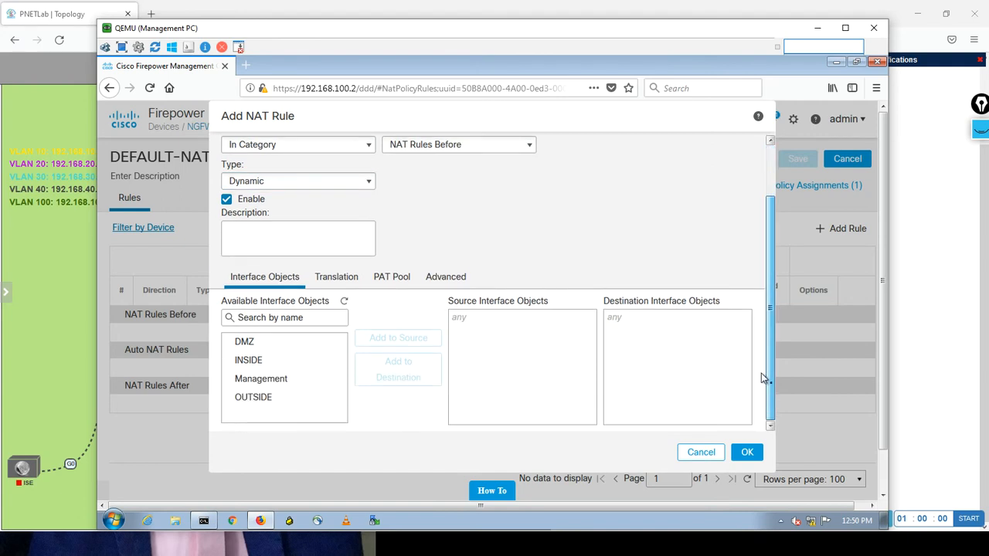
pyautogui.click(266, 340)
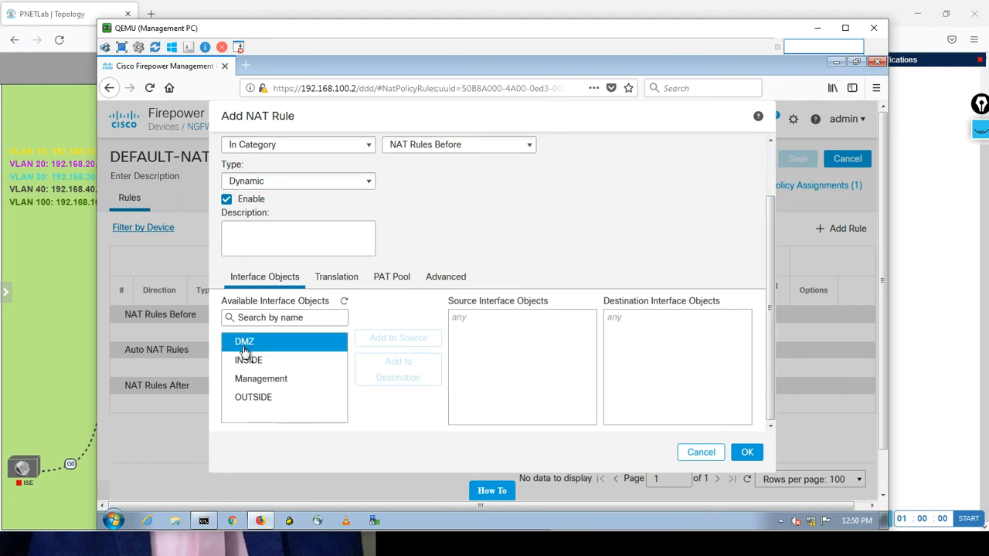
pyautogui.click(304, 362)
pyautogui.click(267, 345)
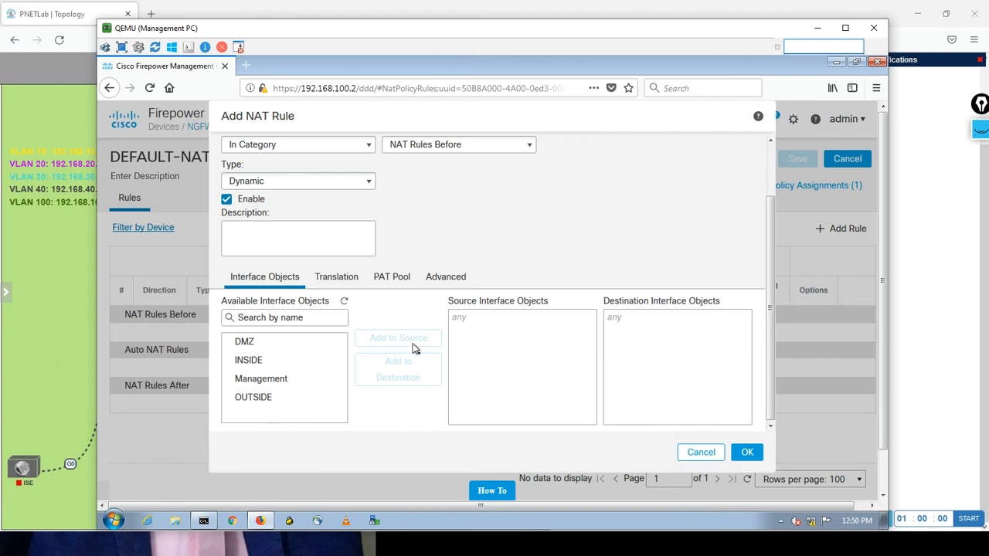
pyautogui.click(256, 363)
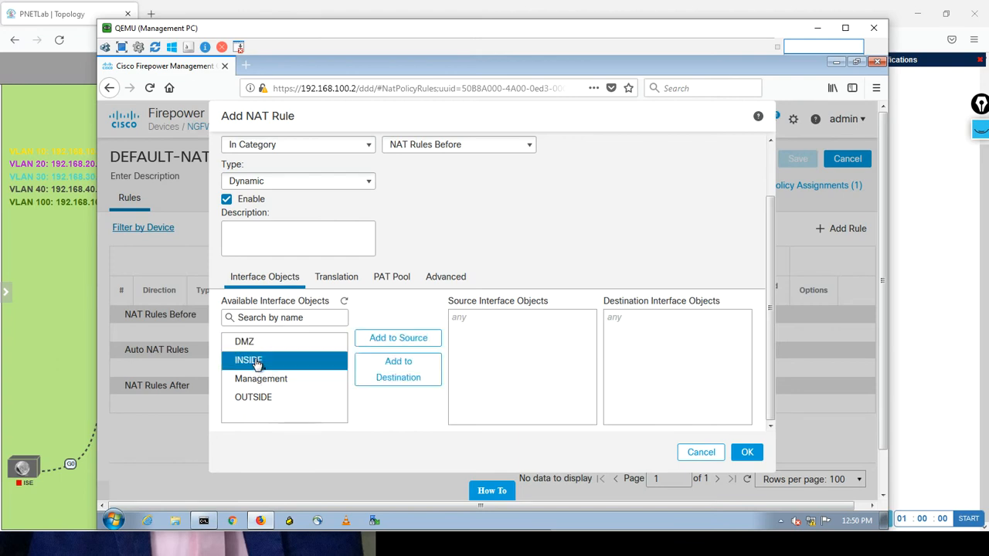
pyautogui.click(400, 339)
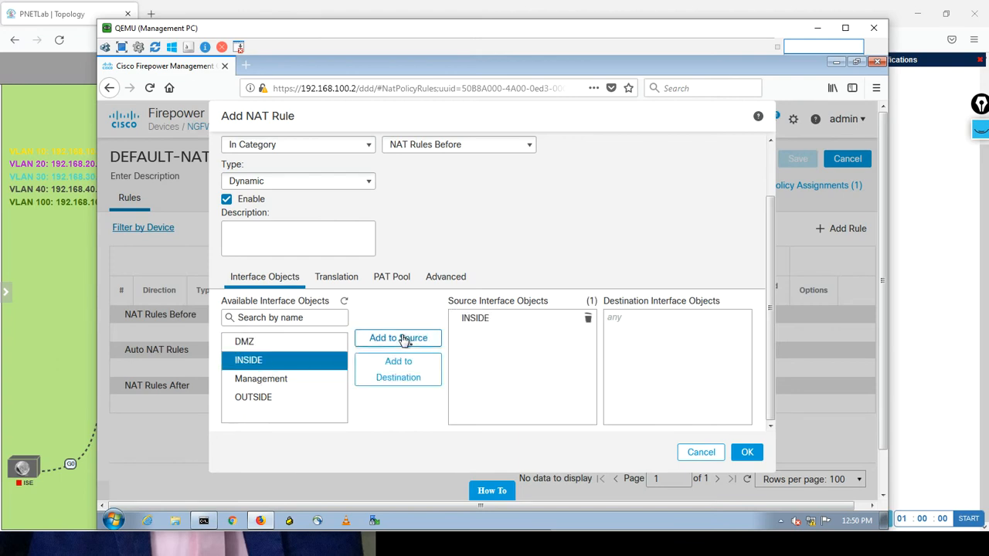
# Try to add DMZ to the source interface objects alongside INSIDE, declining any replacement of the existing selection.
pyautogui.click(254, 344)
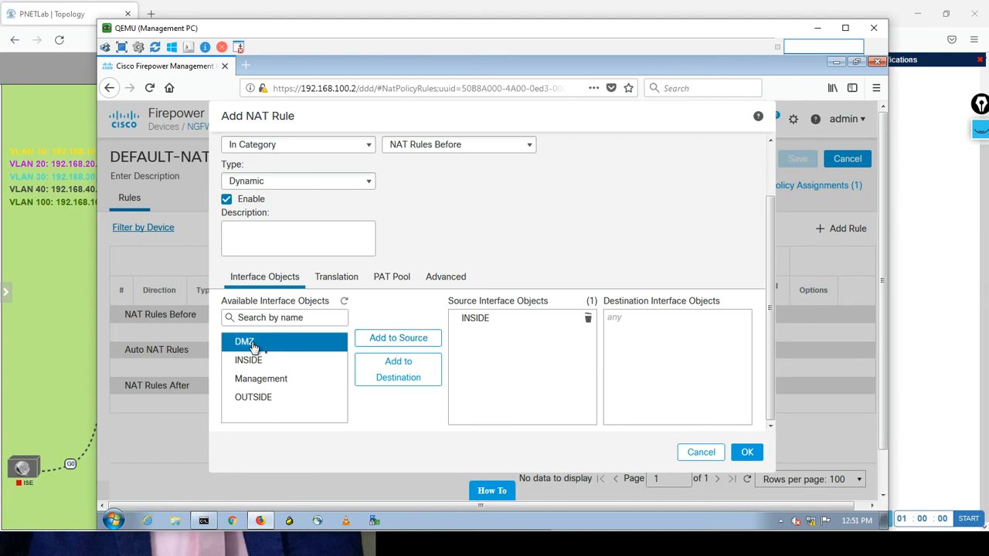
pyautogui.click(397, 340)
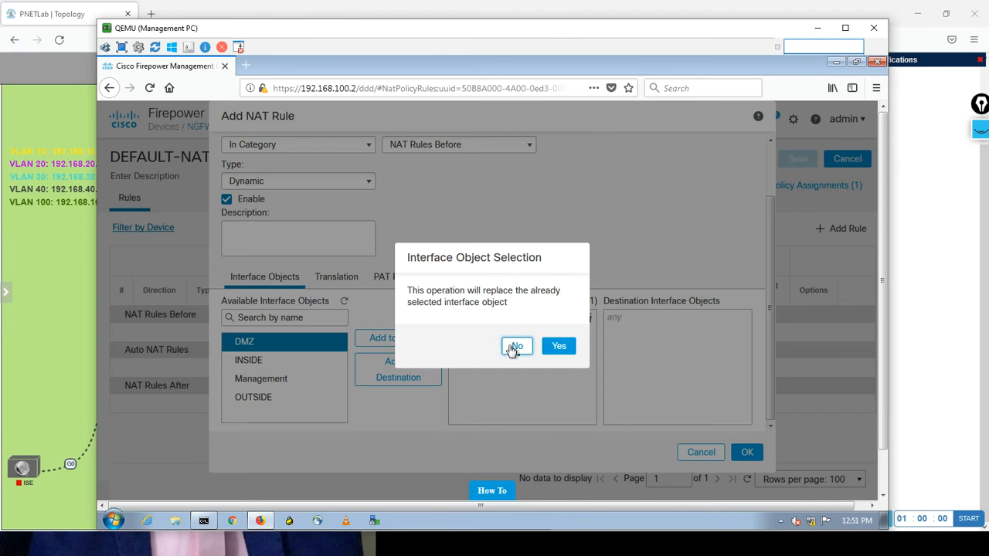
pyautogui.click(513, 347)
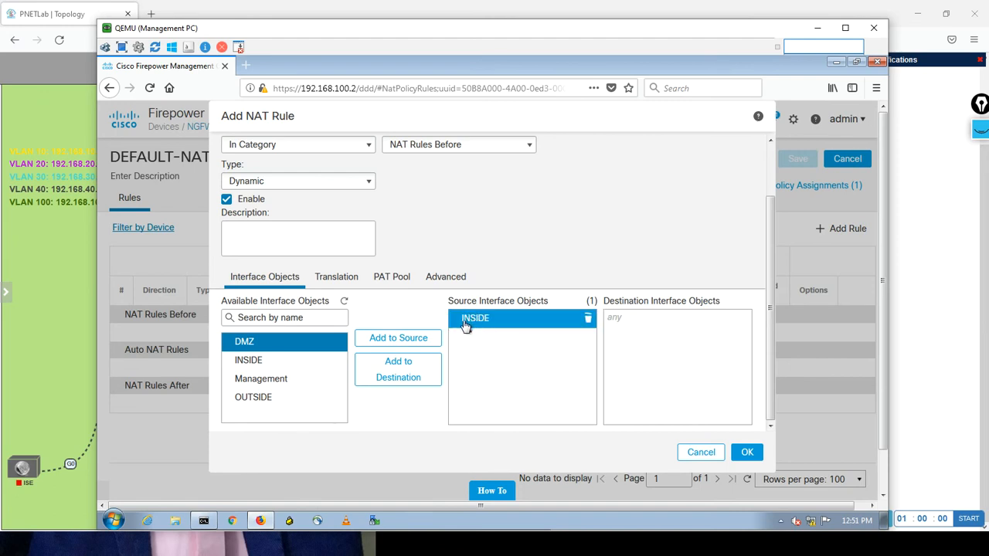
# Add OUTSIDE as the rule's destination interface object and set the original source to any.
pyautogui.click(242, 401)
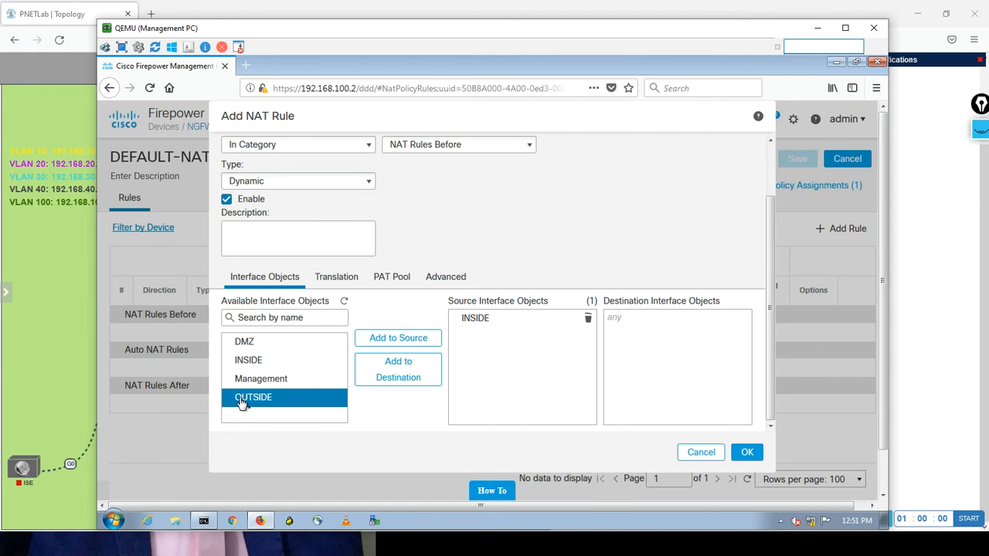
pyautogui.click(391, 372)
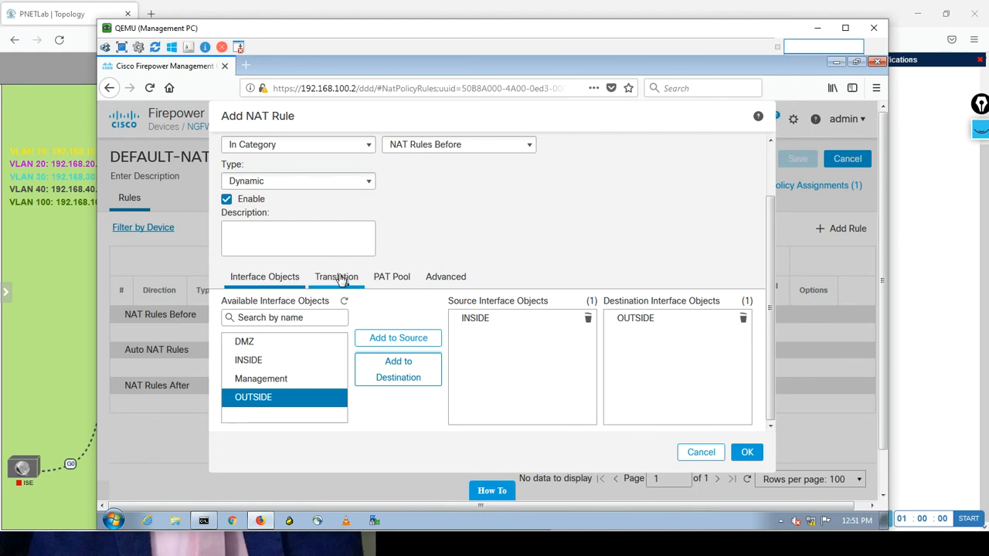
pyautogui.click(341, 278)
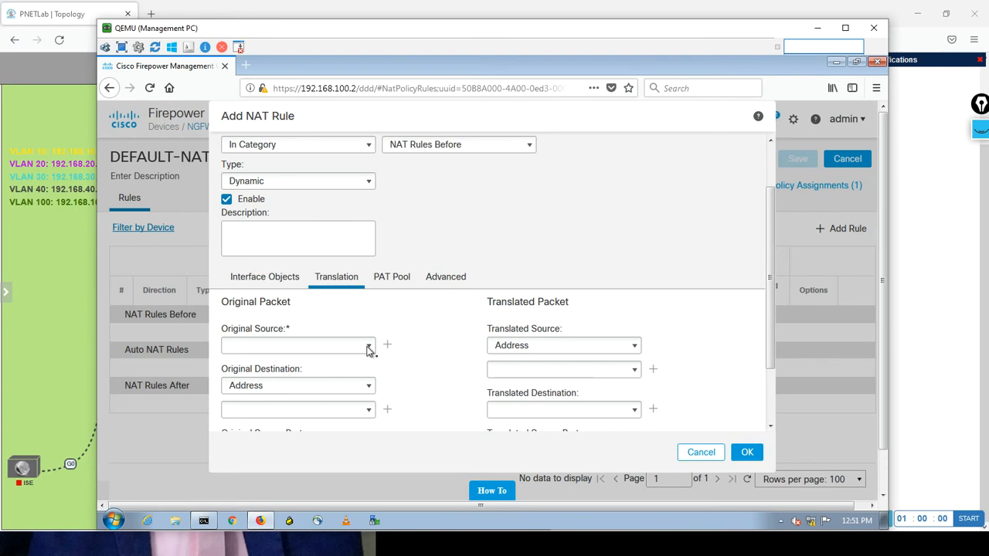
pyautogui.click(367, 346)
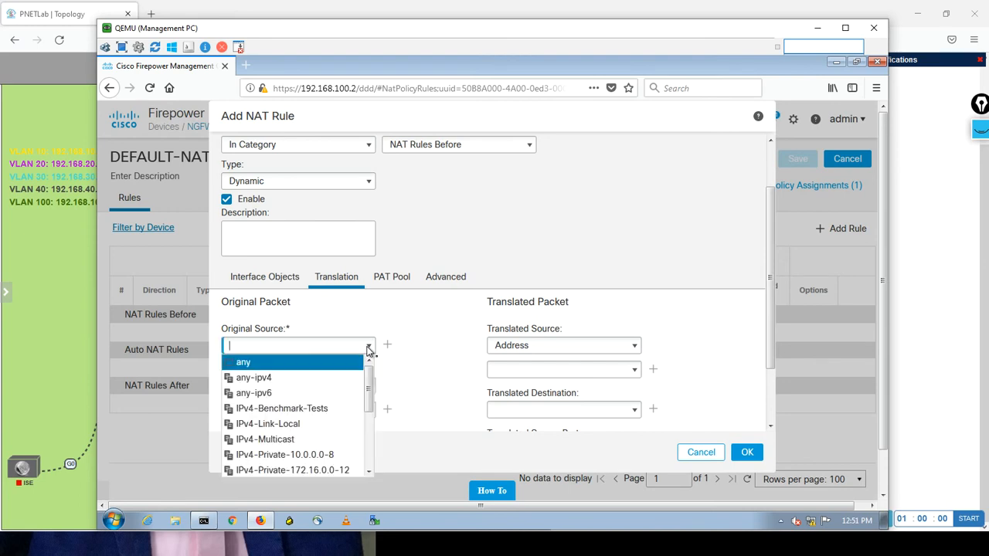
pyautogui.click(322, 363)
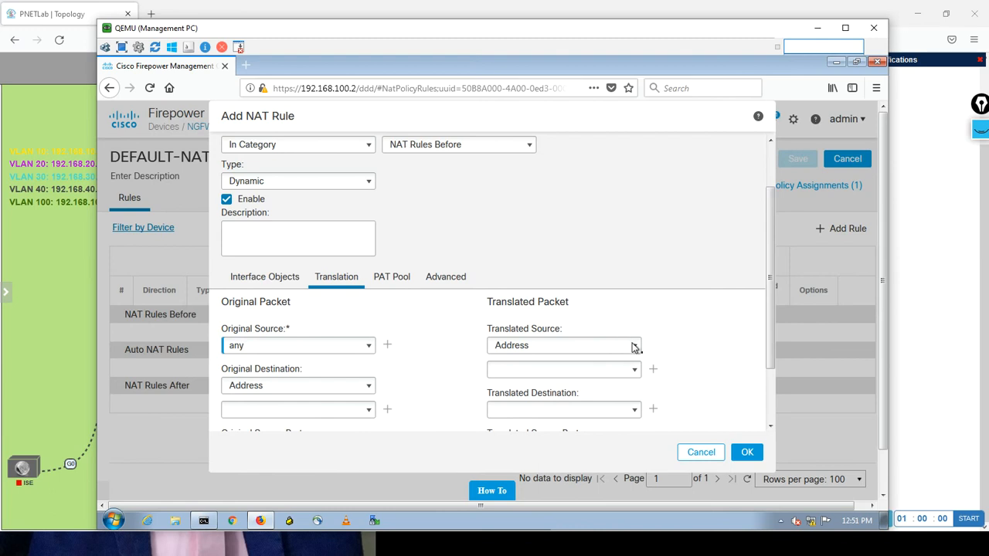
# Set the translated source to Destination Interface IP and add the INSIDE-to-OUTSIDE rule to the policy.
pyautogui.click(633, 347)
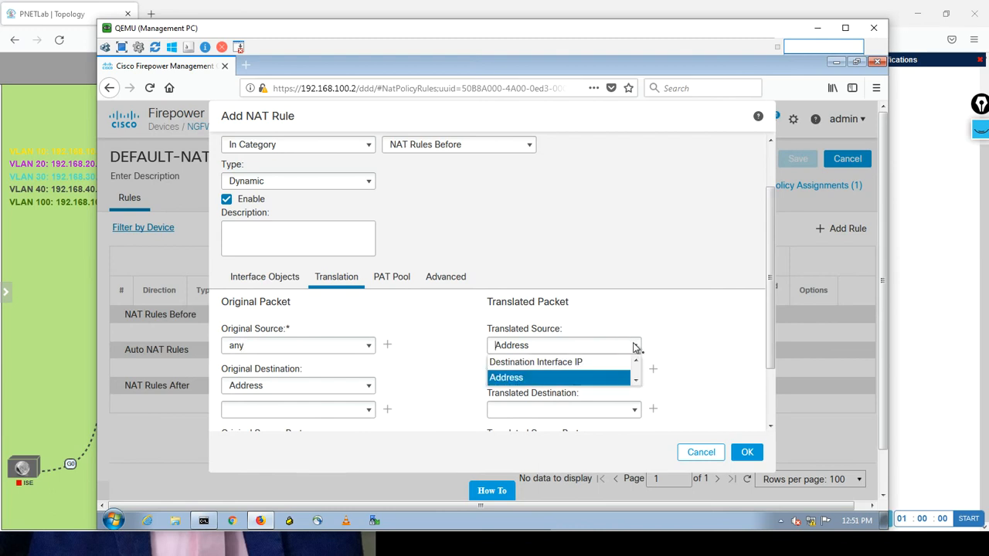
pyautogui.click(583, 364)
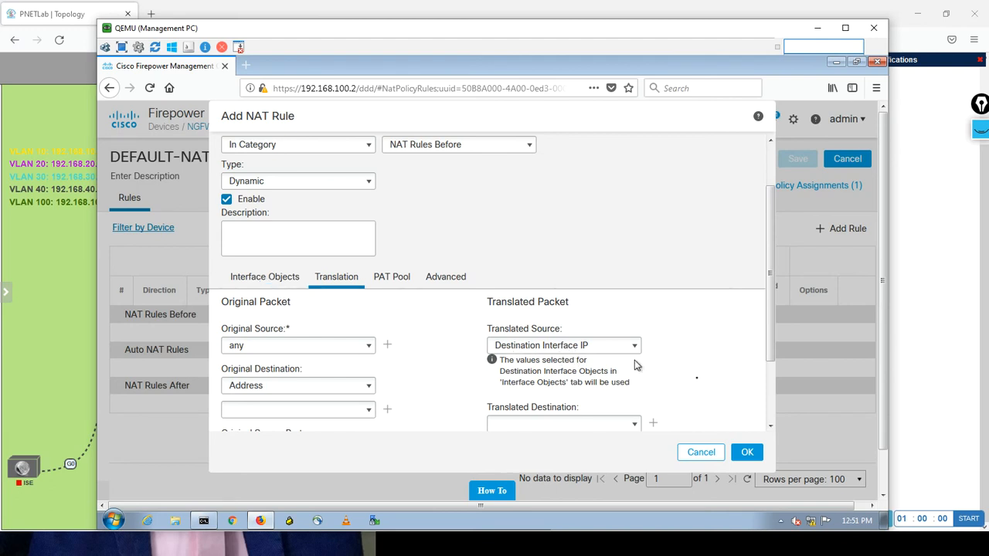
pyautogui.moveTo(769, 332); pyautogui.dragTo(747, 439)
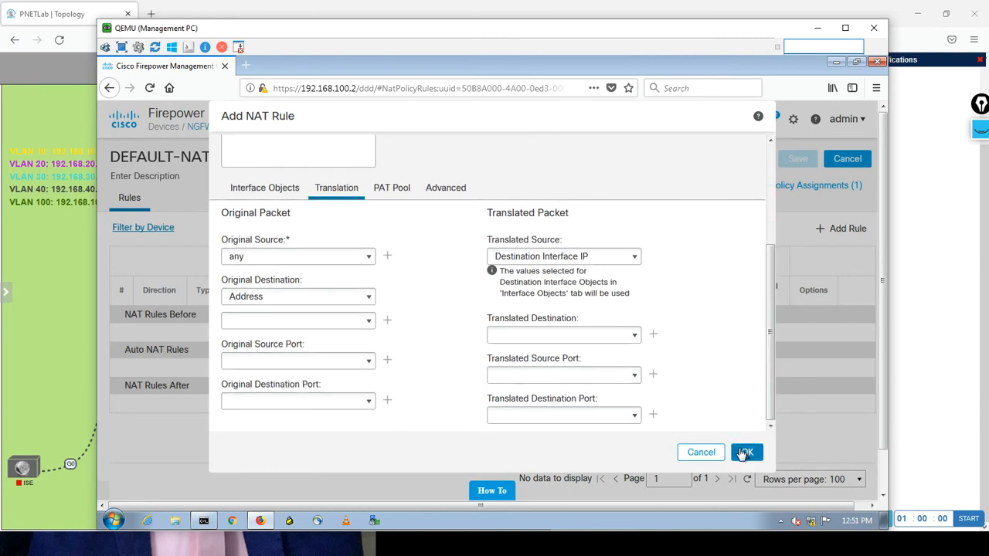
pyautogui.click(745, 454)
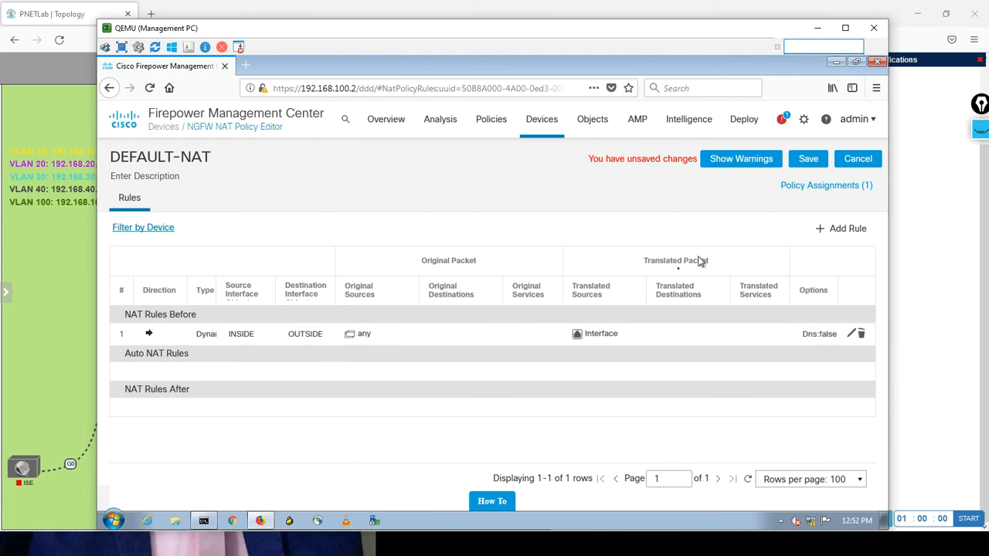
# Start a second manual NAT rule in the DEFAULT-NAT policy and set its type to Dynamic.
pyautogui.click(844, 232)
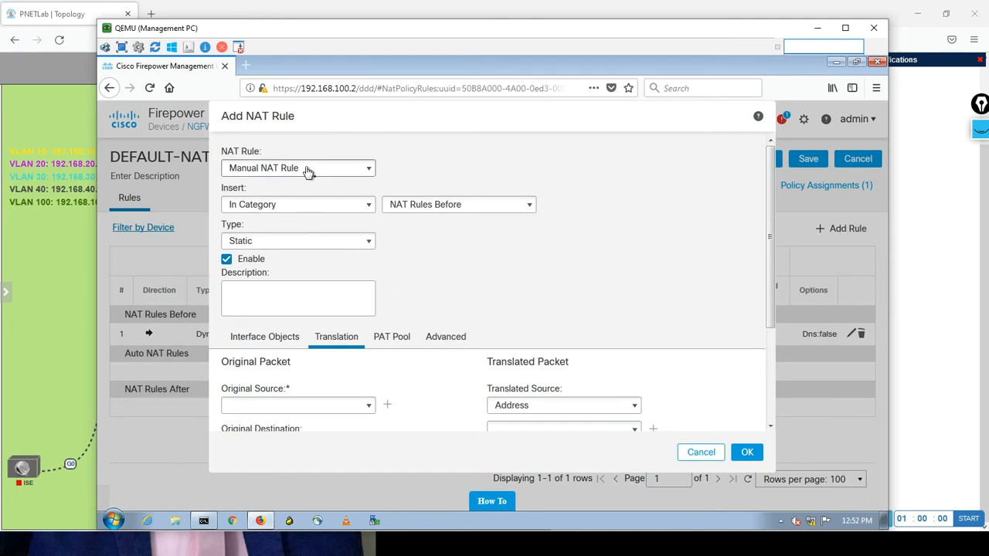
pyautogui.click(287, 244)
pyautogui.click(270, 273)
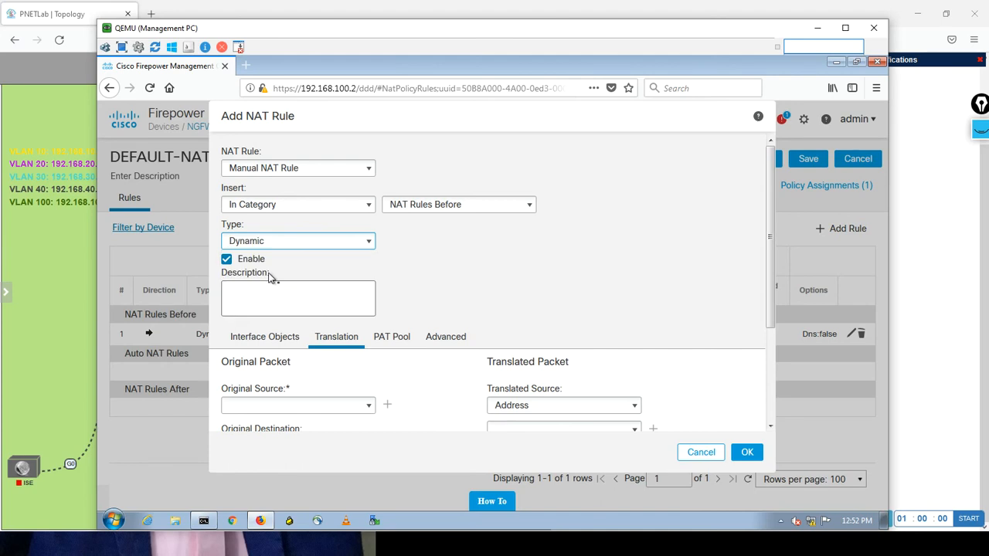
# Assign DMZ as the second rule's source interface object and OUTSIDE as its destination interface object.
pyautogui.click(270, 339)
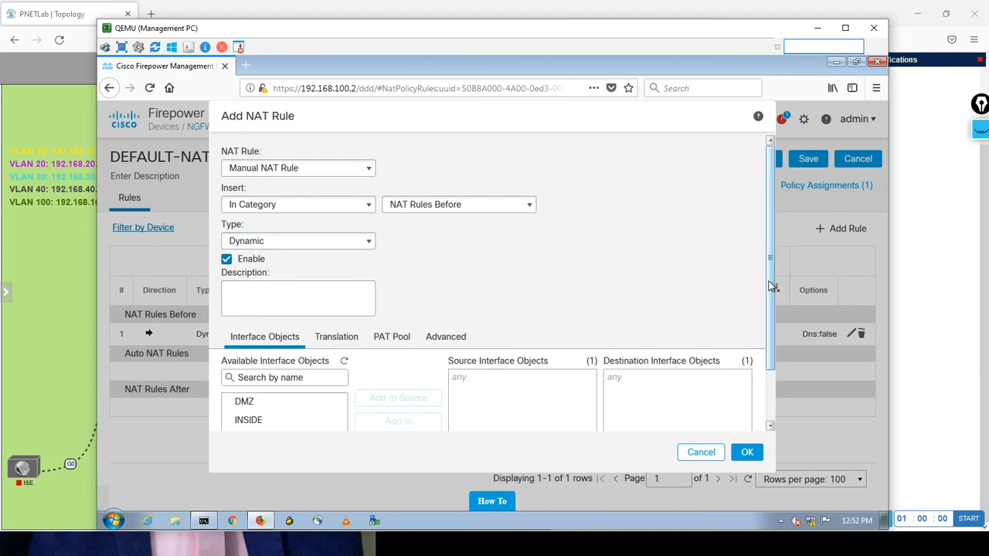
pyautogui.moveTo(773, 286); pyautogui.dragTo(763, 367)
pyautogui.click(248, 342)
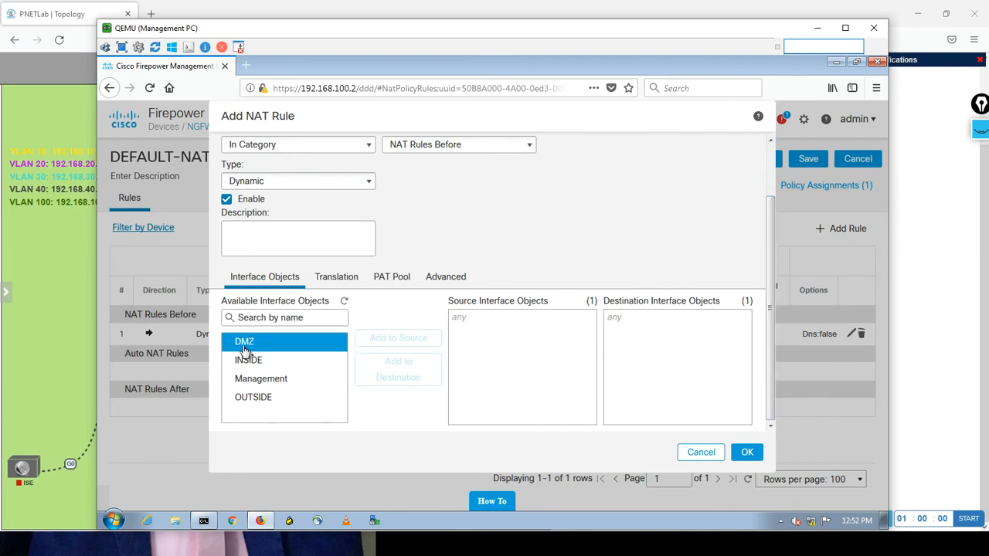
pyautogui.click(381, 342)
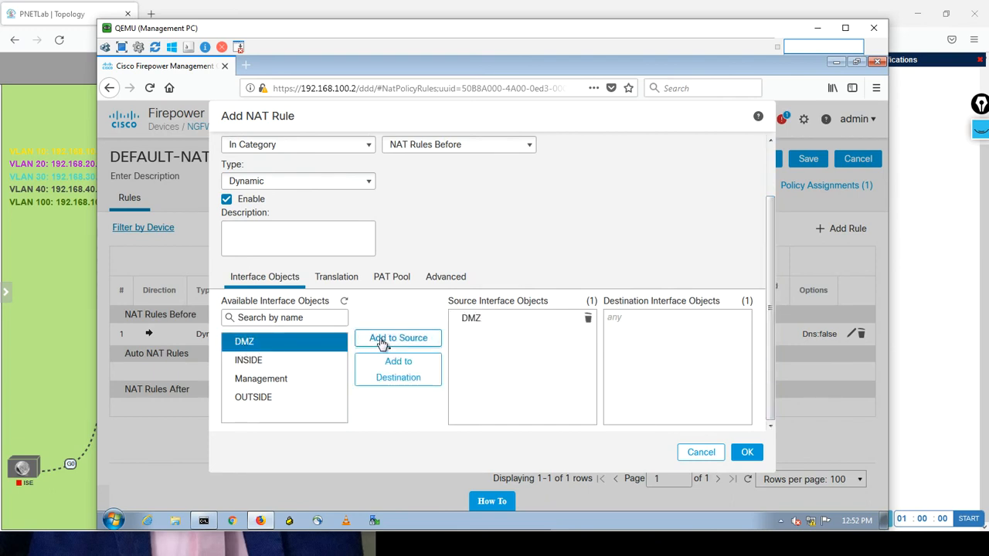
pyautogui.click(271, 399)
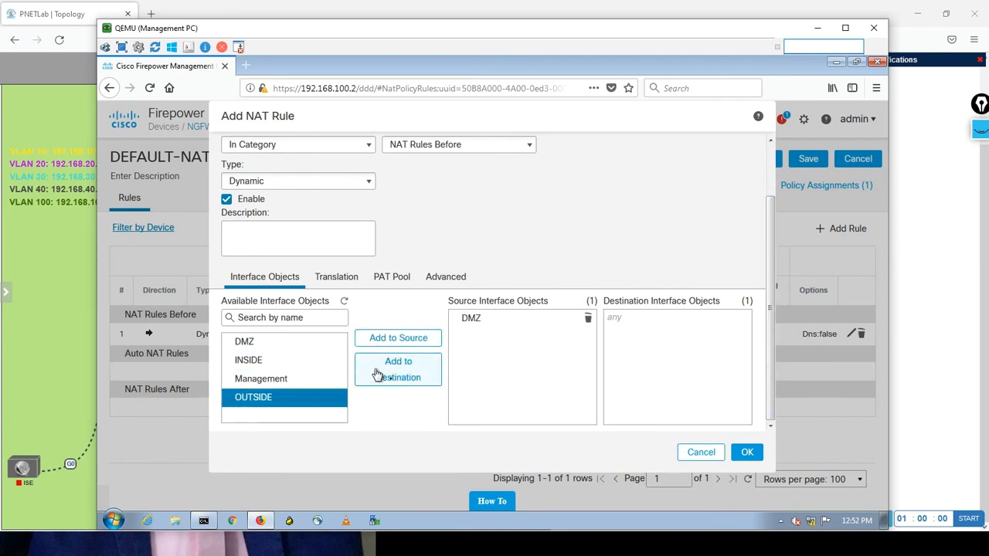
pyautogui.click(378, 375)
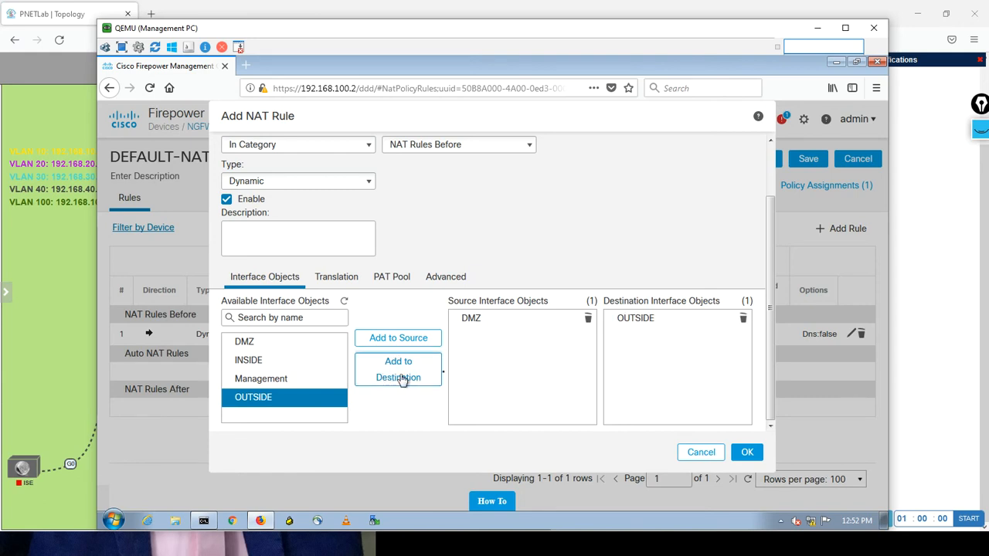
# Configure the DMZ rule's translation with original source any and translated source Destination Interface IP.
pyautogui.click(347, 278)
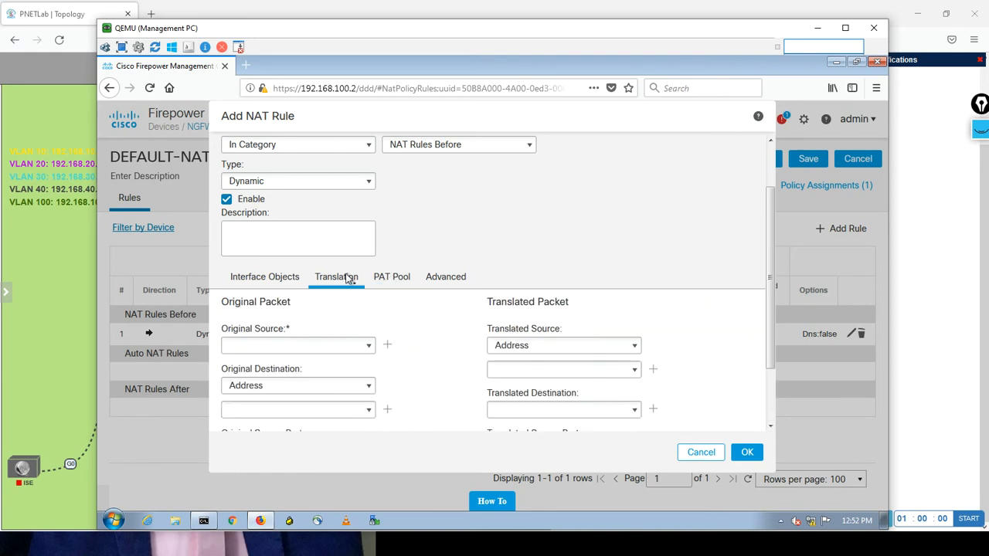
pyautogui.click(369, 347)
pyautogui.click(280, 365)
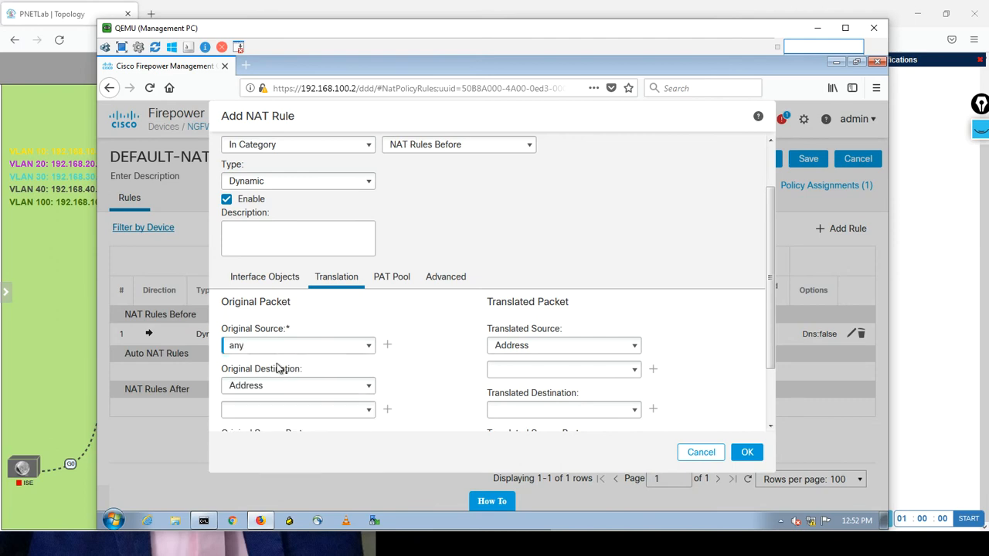
pyautogui.click(635, 346)
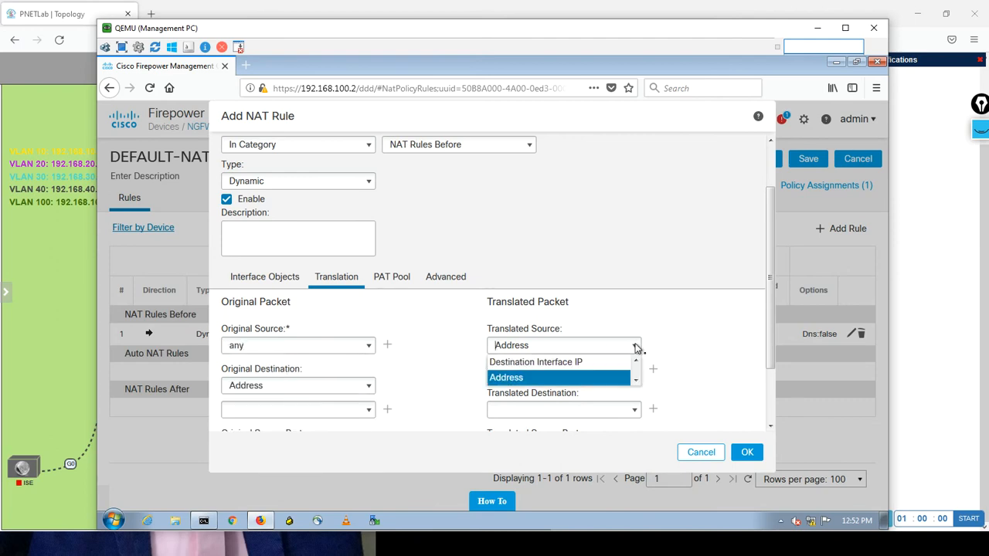
pyautogui.click(603, 369)
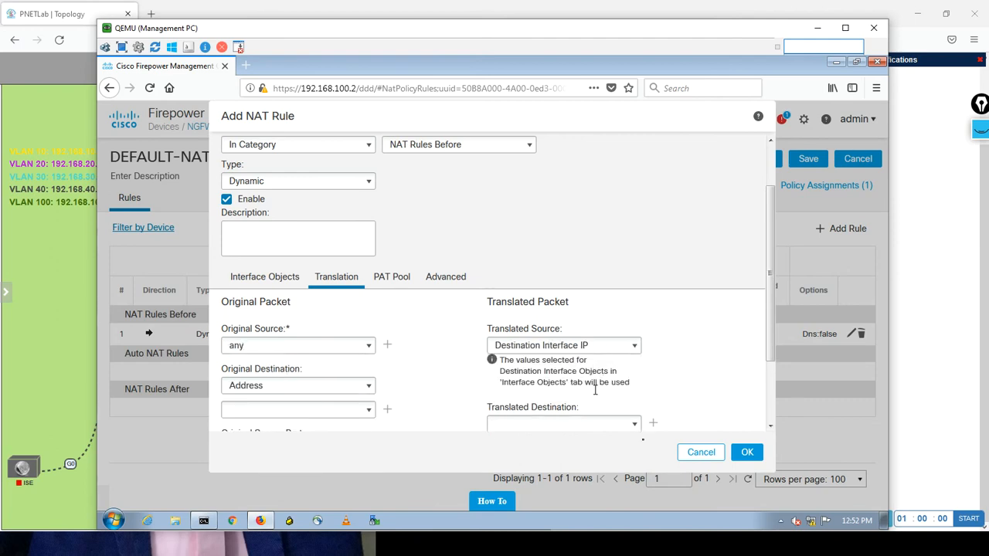
# Add the DMZ-to-OUTSIDE rule to the DEFAULT-NAT policy and save the policy.
pyautogui.click(748, 455)
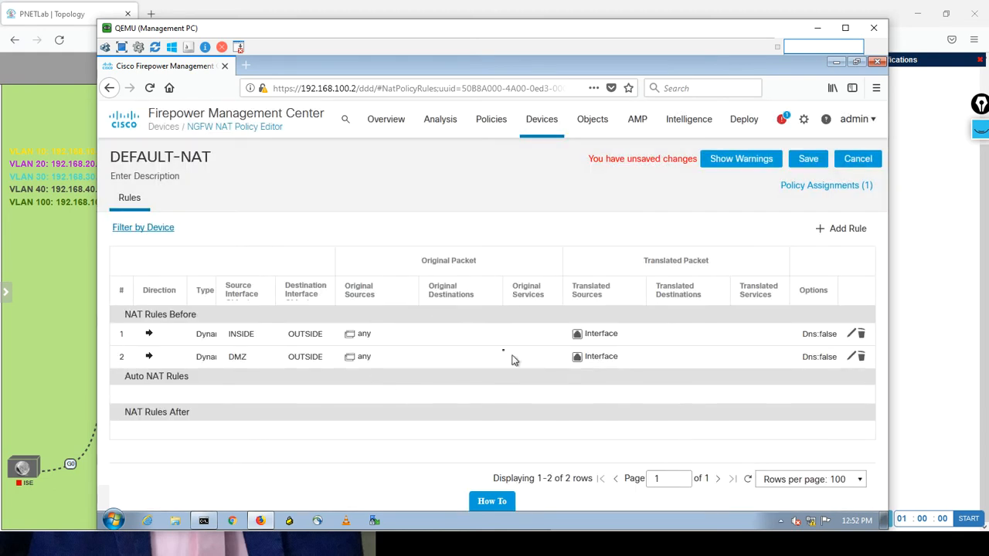
pyautogui.click(813, 162)
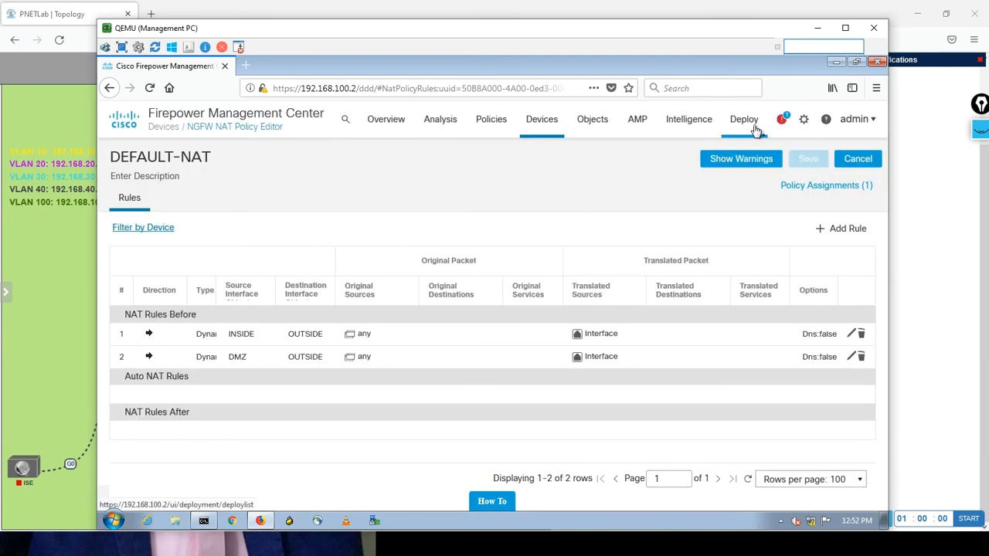
# Deploy the saved NAT policy changes to FTD-HQ-Active and confirm the deployment.
pyautogui.click(756, 129)
pyautogui.click(748, 156)
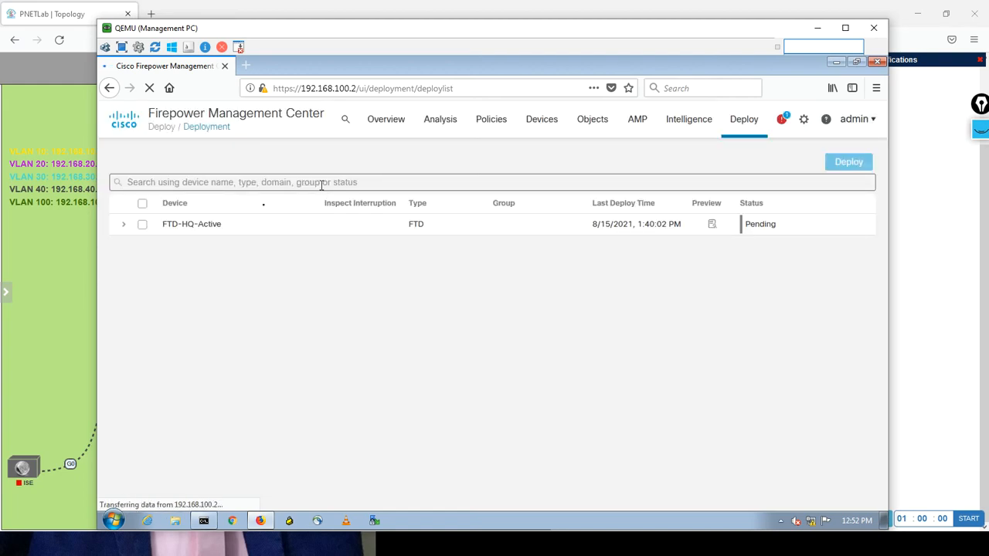
pyautogui.click(142, 204)
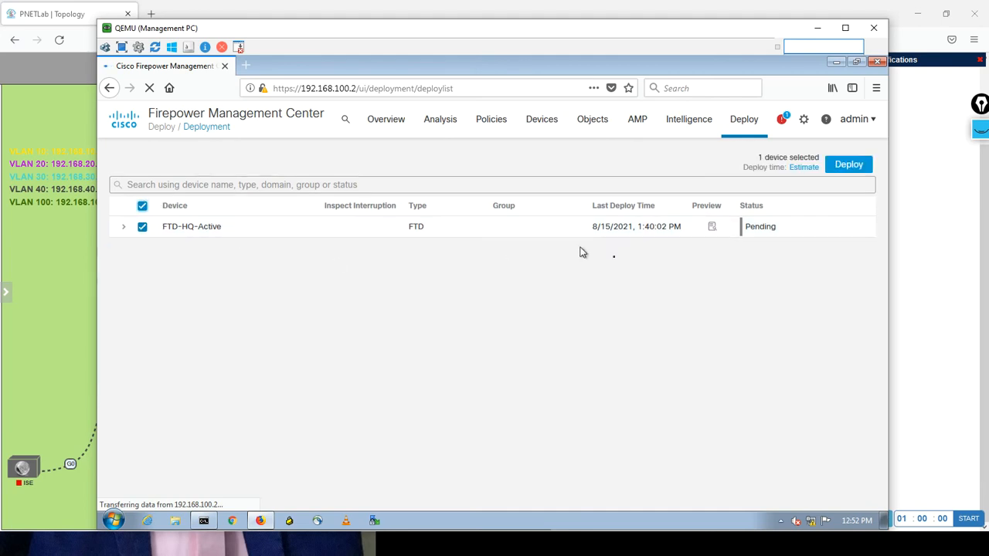
pyautogui.click(833, 170)
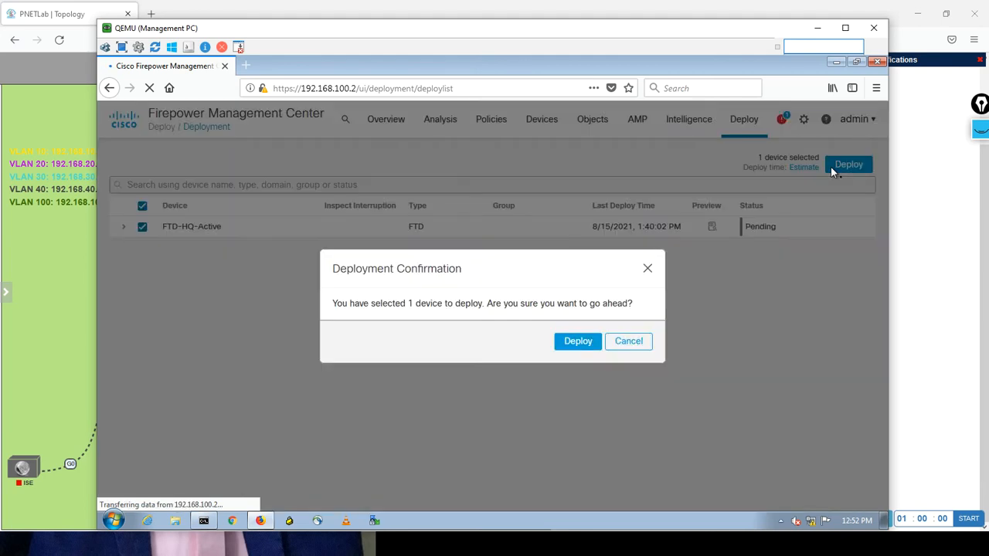
pyautogui.click(578, 341)
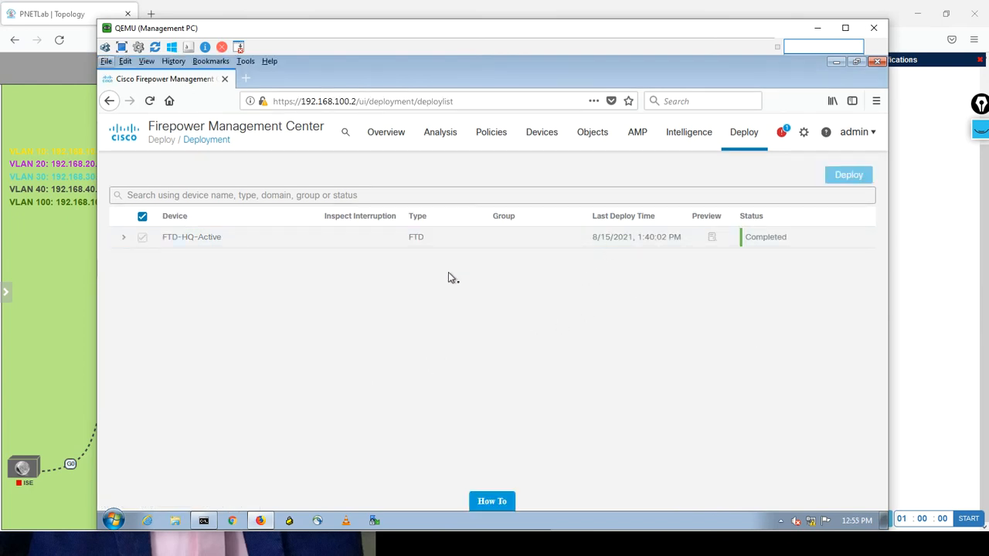
# Switch to the PC1-VLAN-10 command prompt and ping 8.8.8.8 to test Internet access.
pyautogui.hotkey('alt', 'Tab')
pyautogui.write('ping 8.8.8.8')
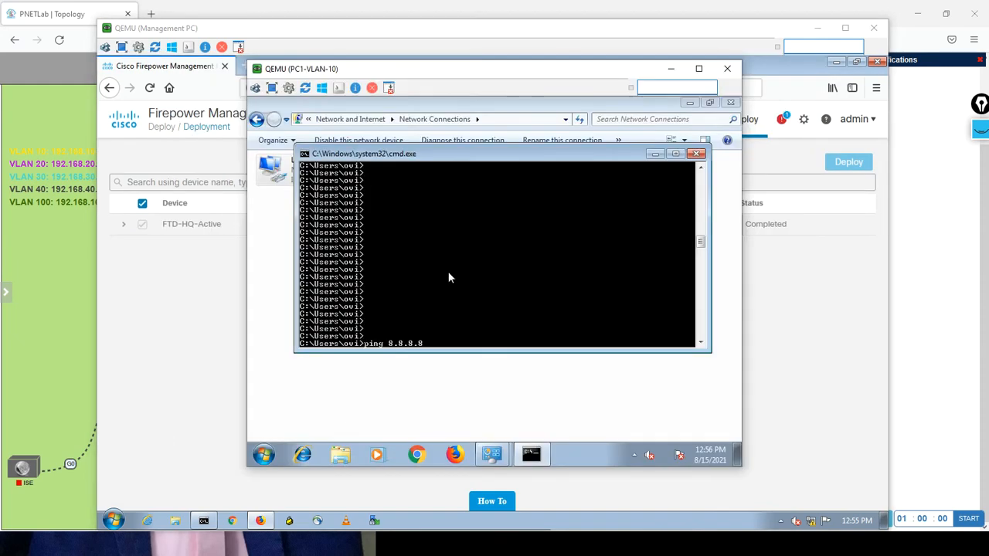
pyautogui.press('Return')
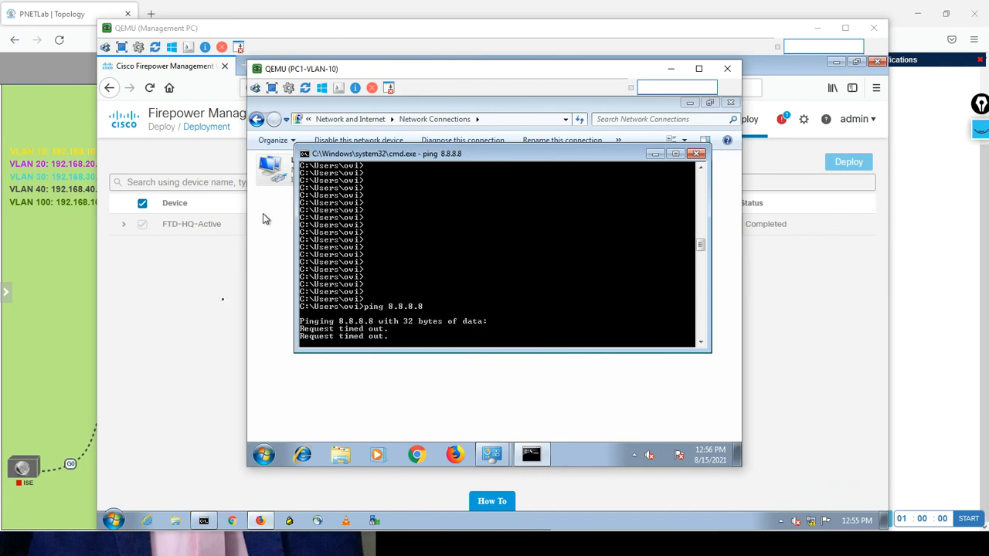
# Return to Firepower Management Center, open the Default-Policy access control policy for editing and start a new rule.
pyautogui.click(214, 292)
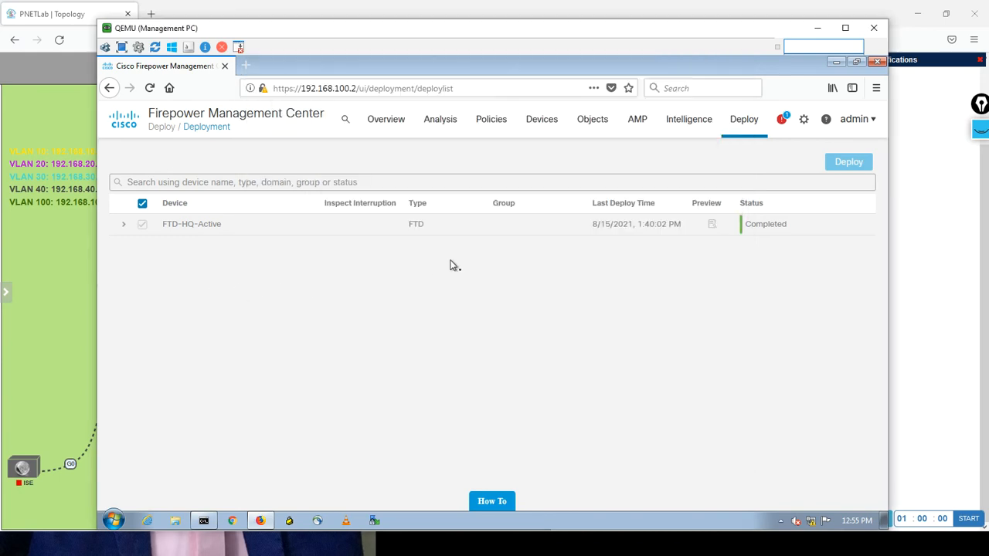
pyautogui.moveTo(491, 123)
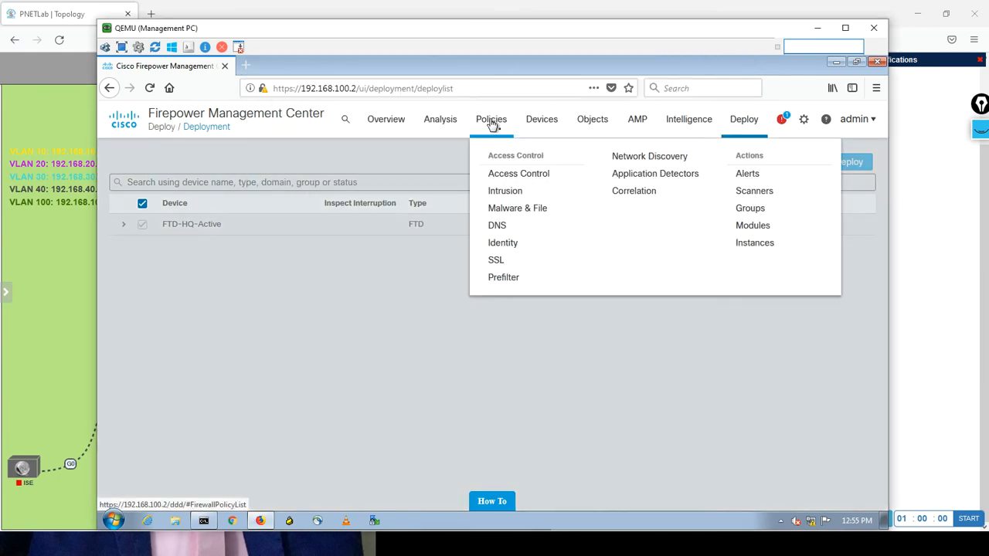
pyautogui.click(501, 178)
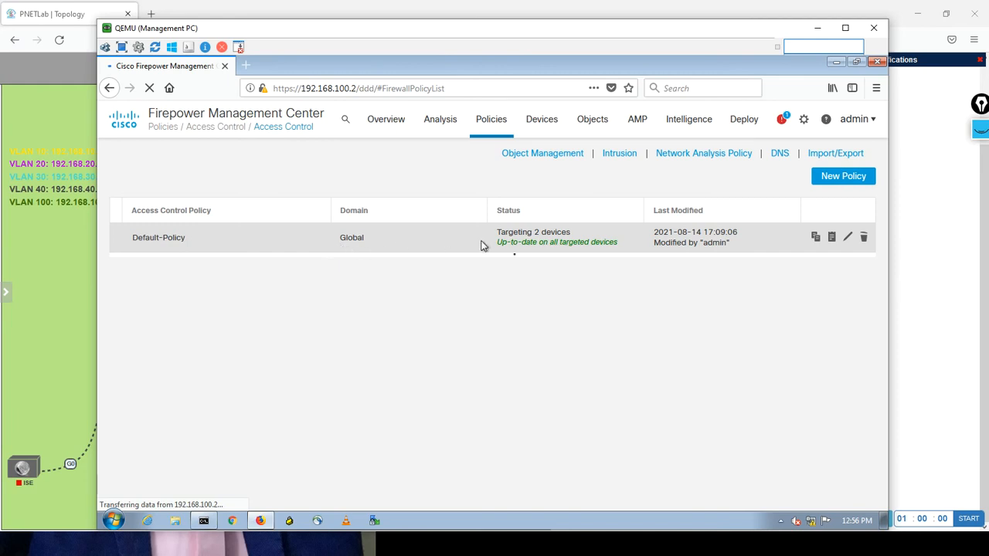
pyautogui.click(849, 237)
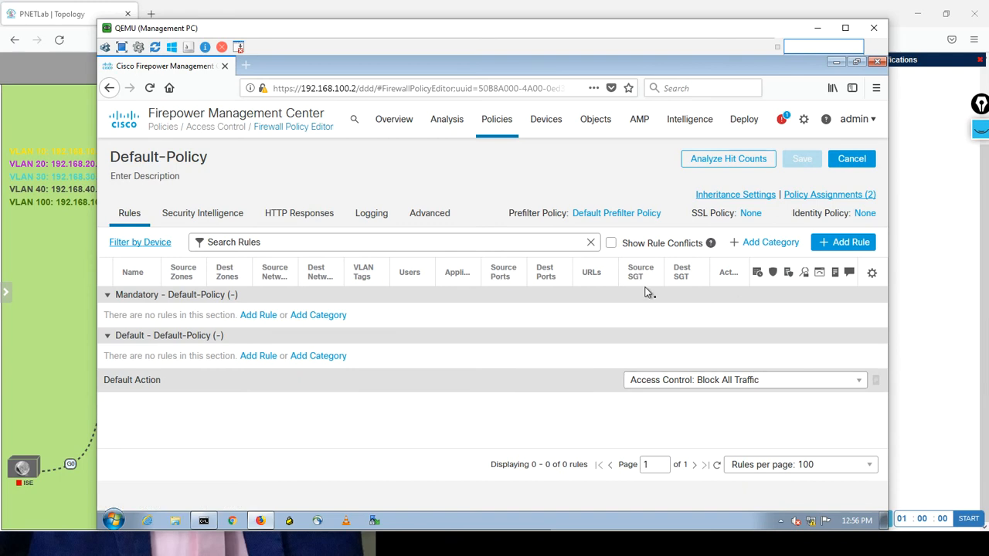
pyautogui.click(848, 242)
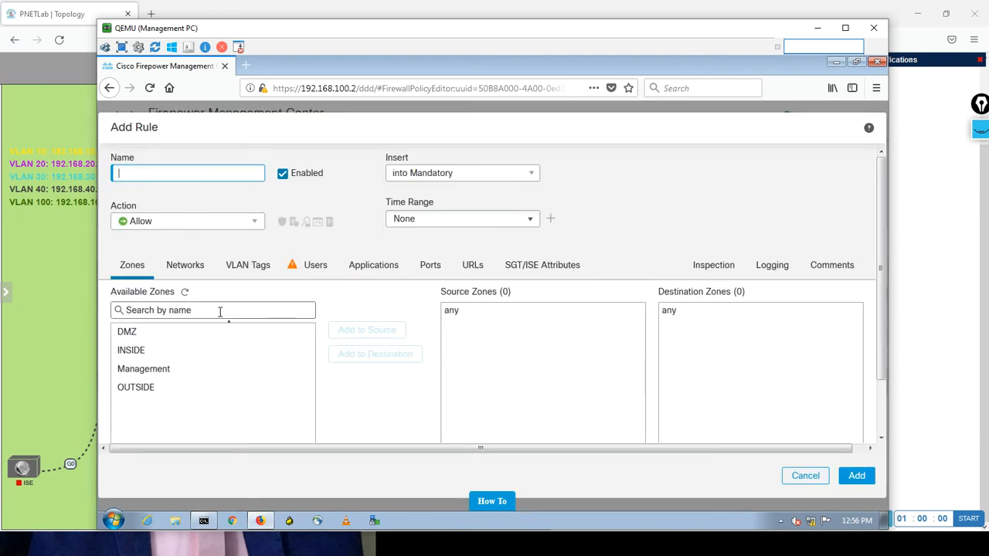
# Assign INSIDE and DMZ as the new rule's source zones and OUTSIDE as its destination zone.
pyautogui.click(136, 354)
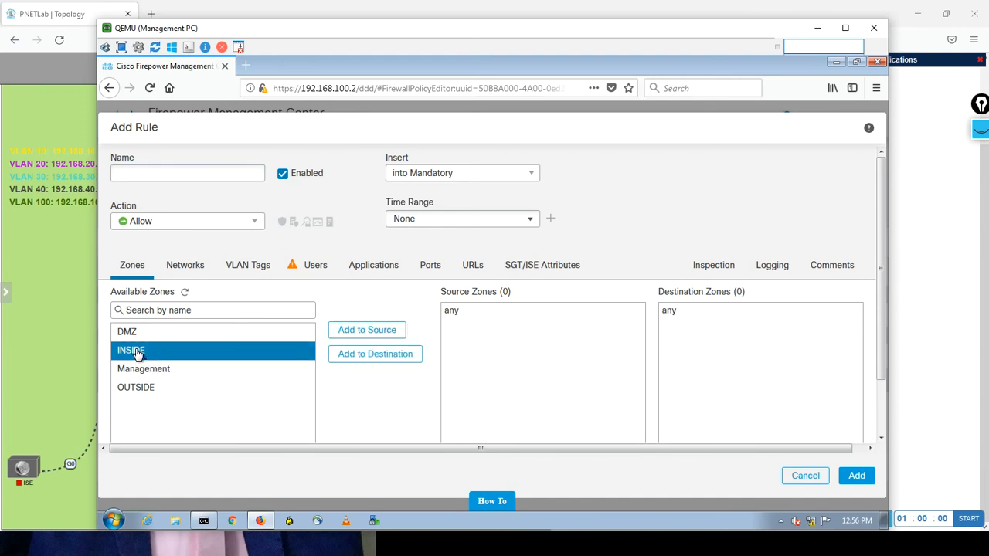
pyautogui.click(356, 332)
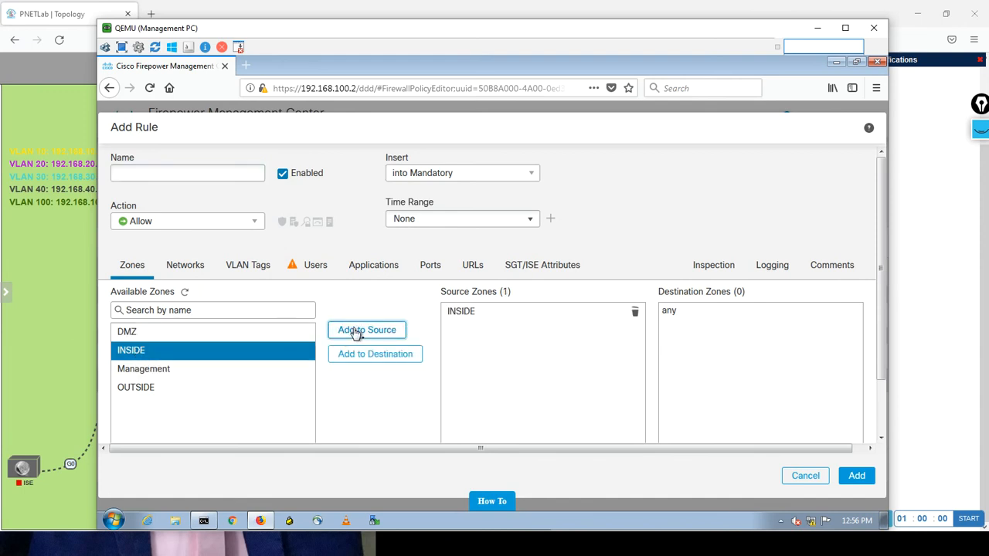
pyautogui.click(151, 387)
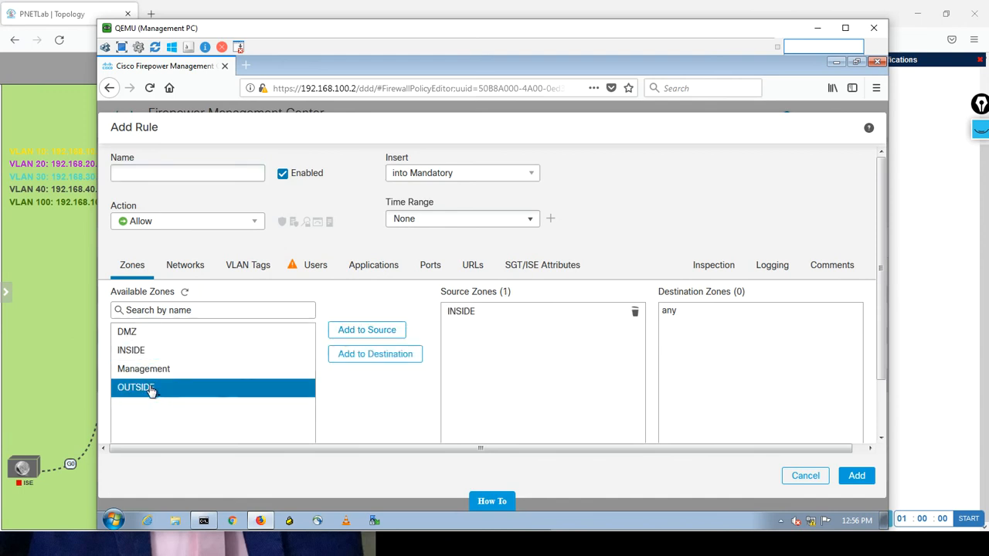
pyautogui.keyDown('ctrl'); pyautogui.click(294, 371); pyautogui.keyUp('ctrl')
pyautogui.keyDown('ctrl'); pyautogui.click(294, 374); pyautogui.keyUp('ctrl')
pyautogui.click(375, 355)
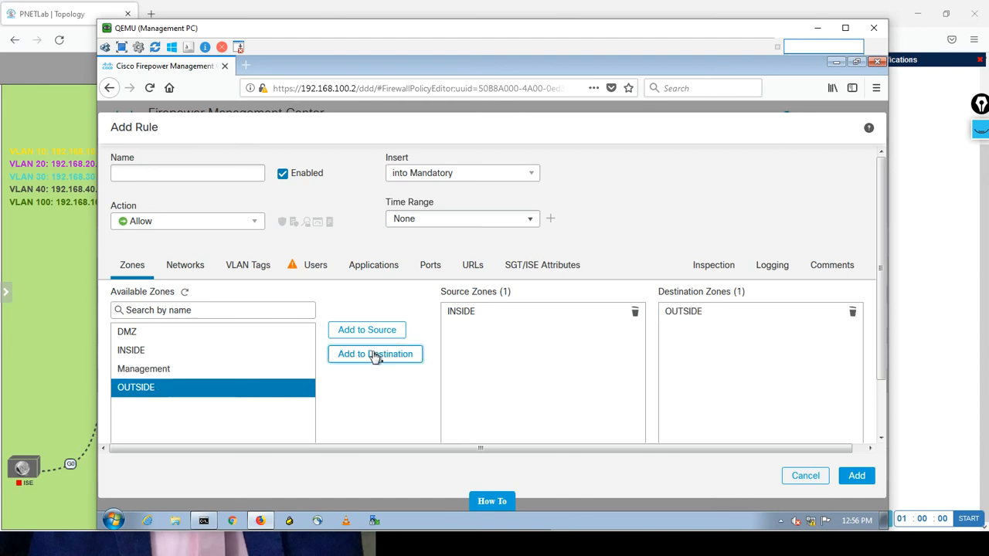
pyautogui.click(131, 332)
pyautogui.click(348, 331)
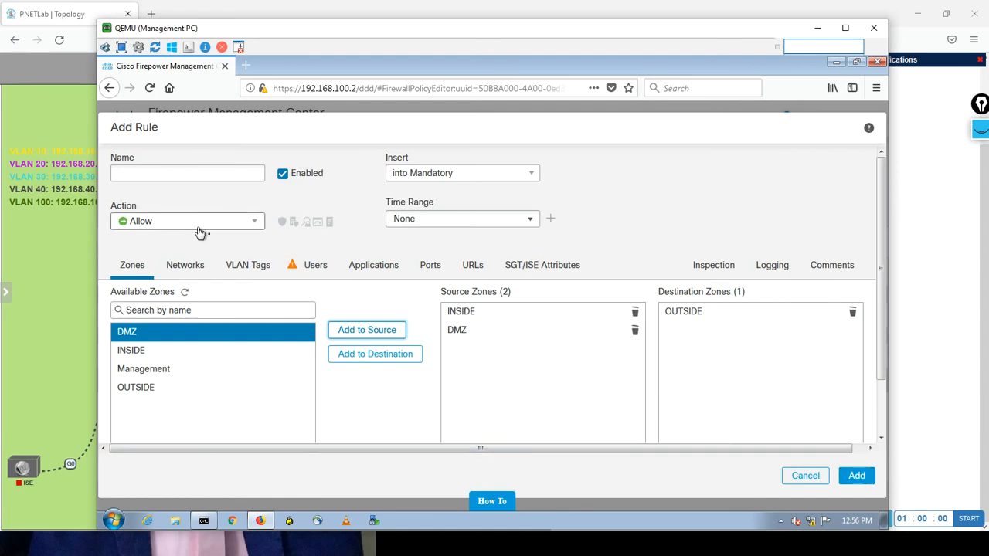
# Name the access control rule IN-To-OUT.
pyautogui.click(164, 175)
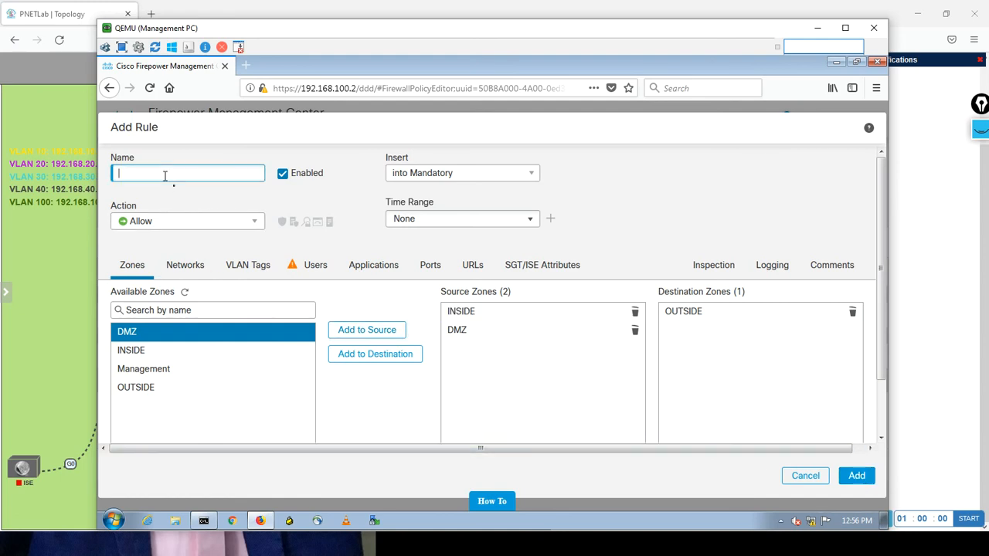
pyautogui.write('IN-To-OUT')
# Try to add any-ipv4 to the source networks of the IN-To-OUT rule.
pyautogui.click(196, 269)
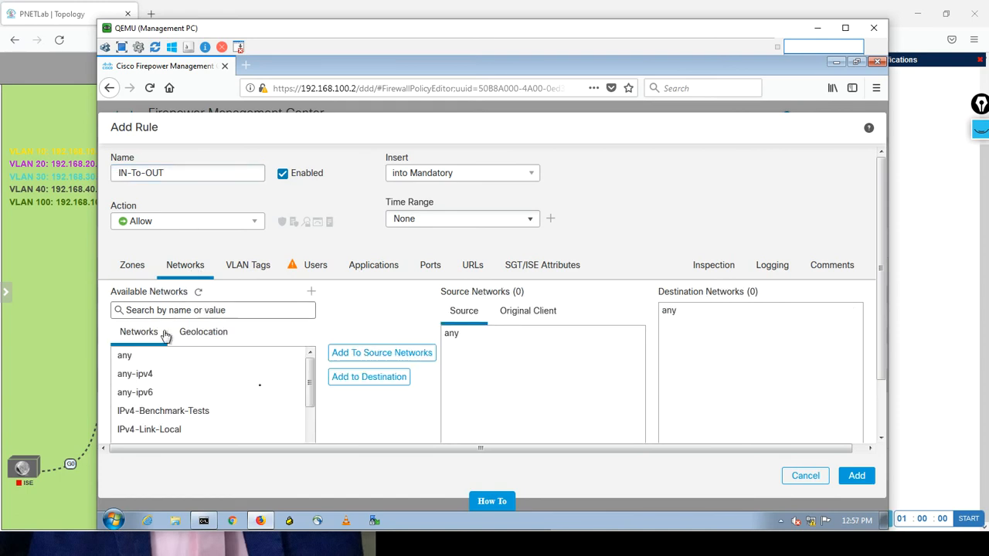
pyautogui.click(251, 378)
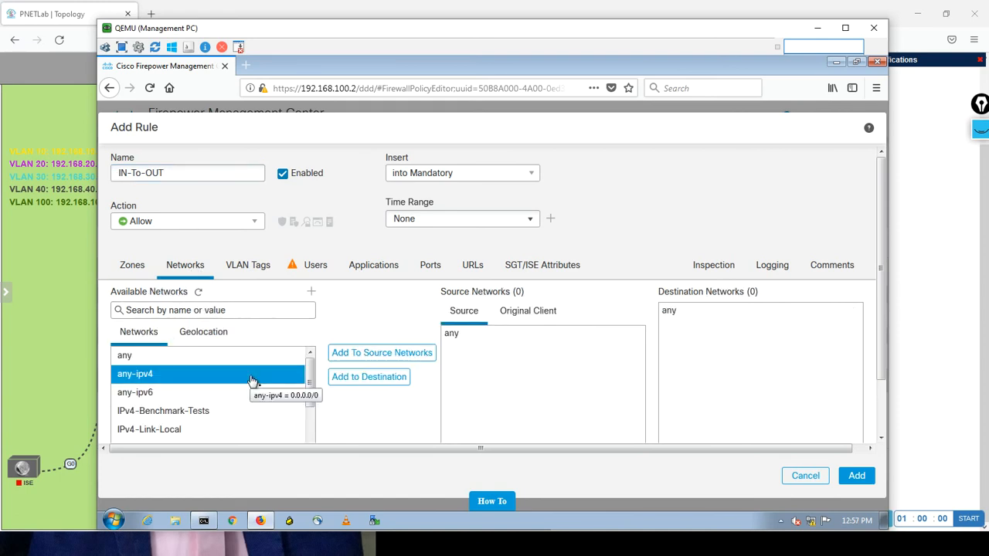
pyautogui.click(348, 357)
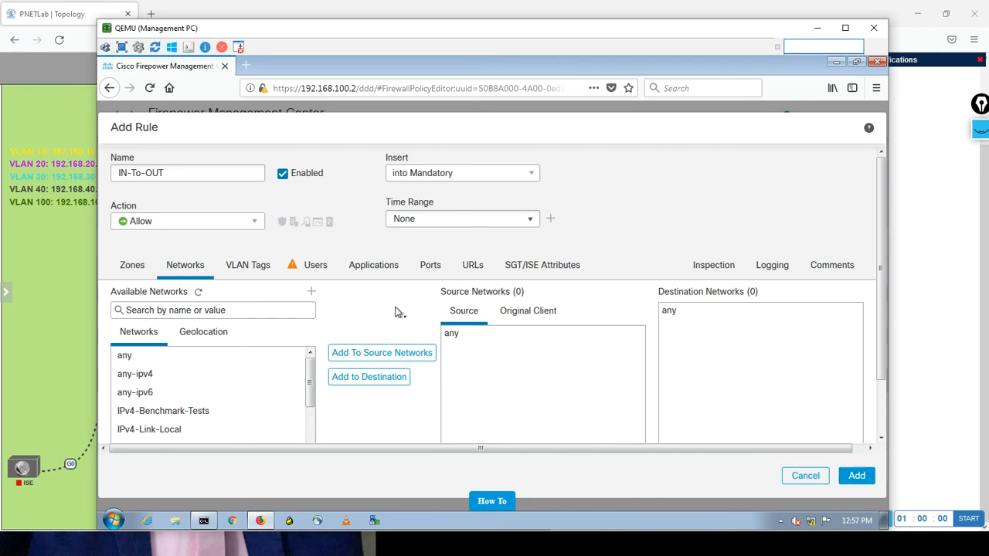
# Set the IN-To-OUT rule's action to Allow, add it to the mandatory section and save Default-Policy.
pyautogui.click(260, 232)
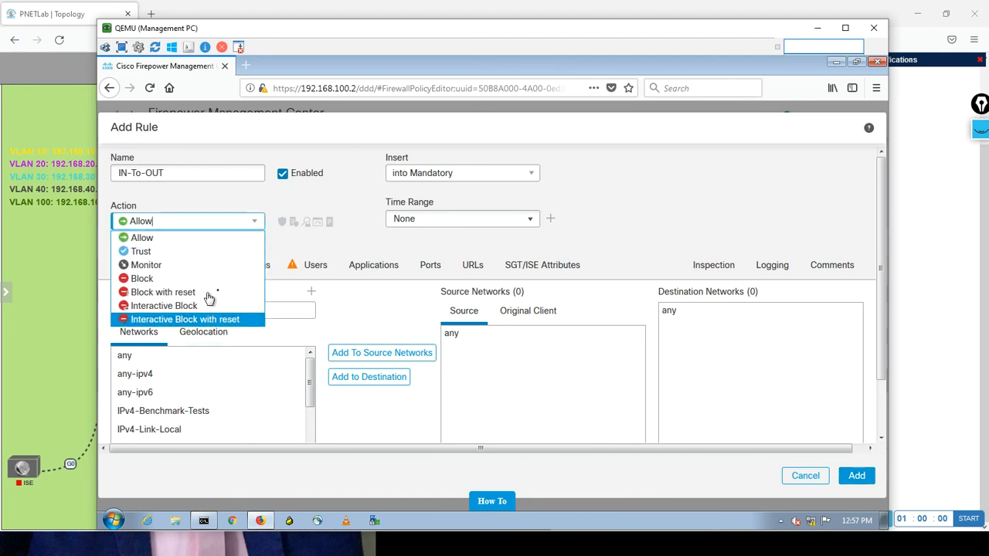
pyautogui.click(209, 243)
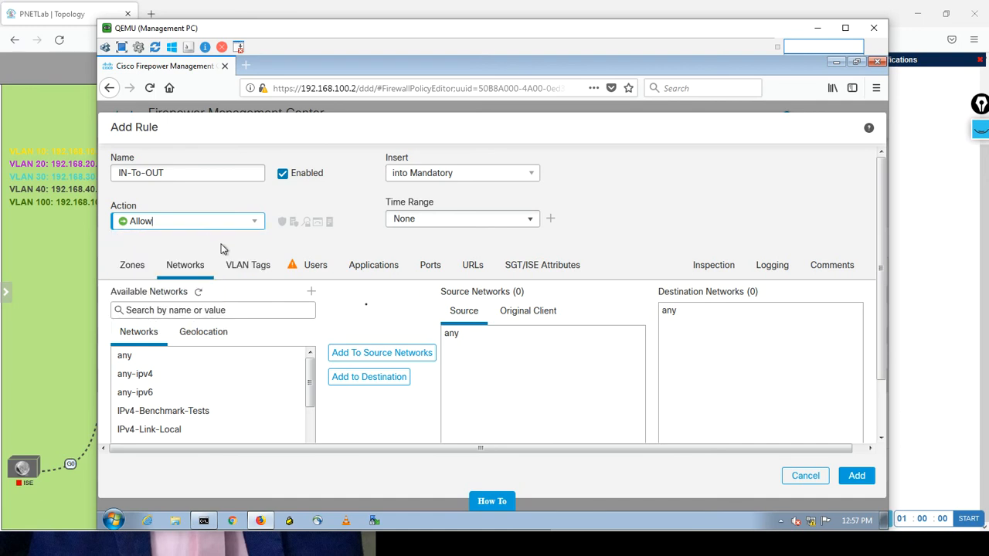
pyautogui.click(855, 477)
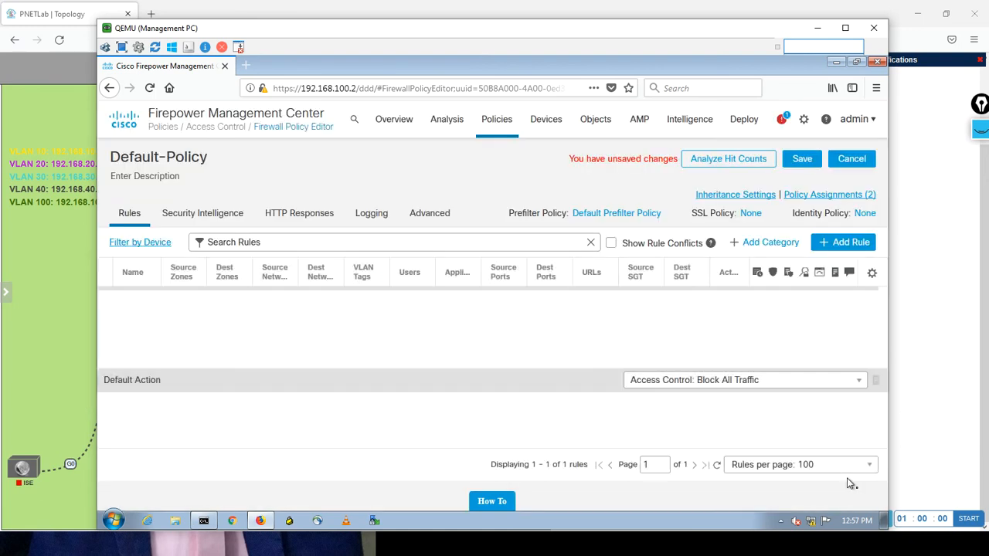
pyautogui.click(804, 159)
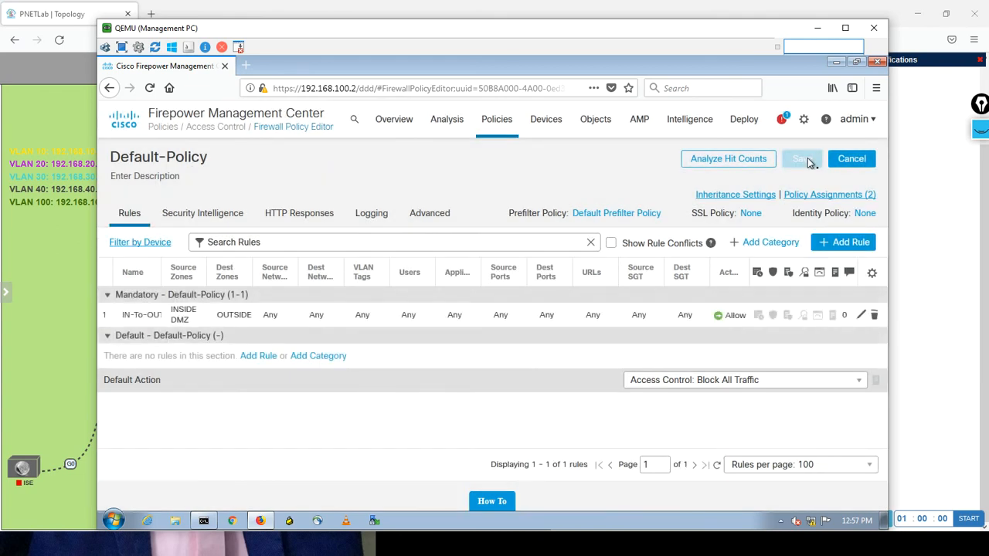
# Deploy the access control policy changes to FTD-HQ-Active only, leaving FTD-HQ-Standby unselected.
pyautogui.moveTo(743, 124)
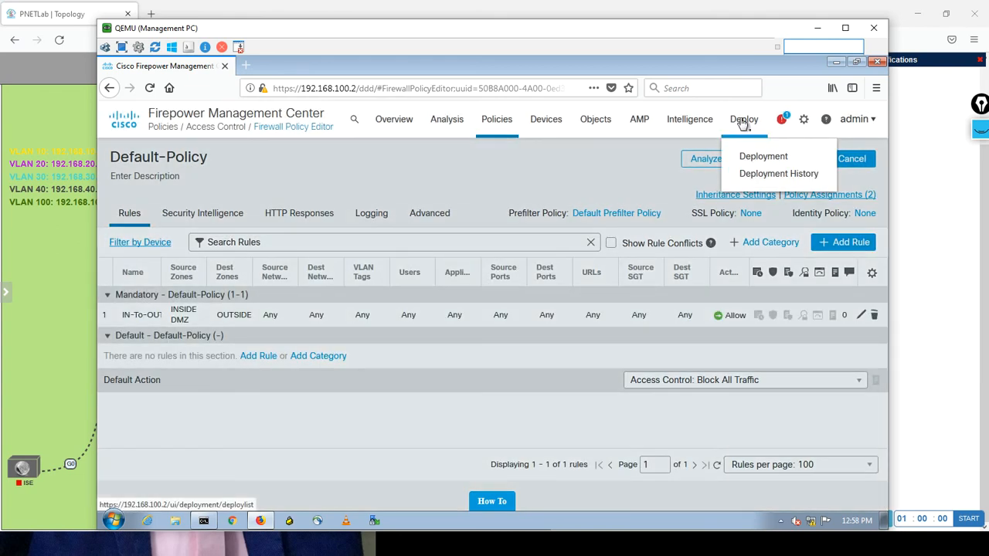
pyautogui.click(742, 156)
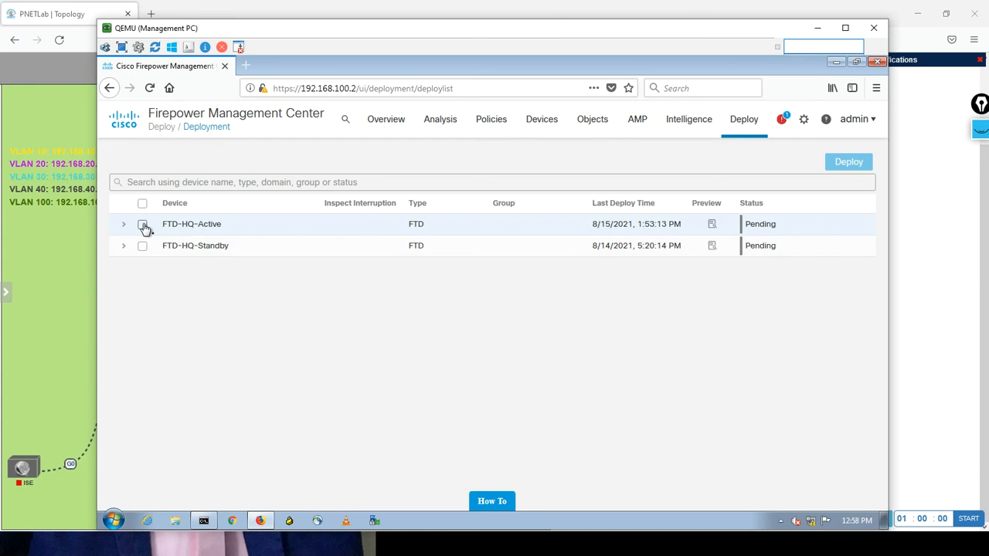
pyautogui.click(143, 225)
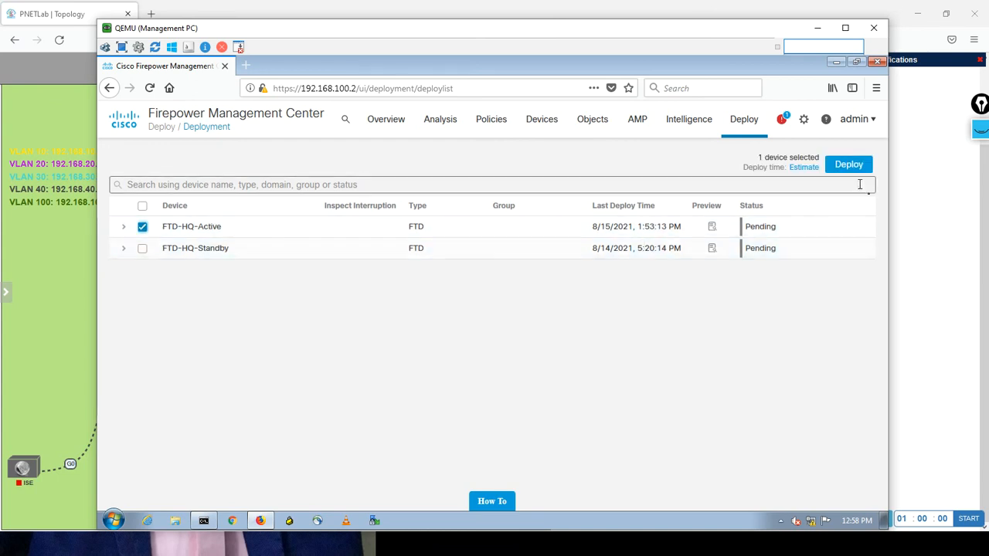
pyautogui.click(847, 165)
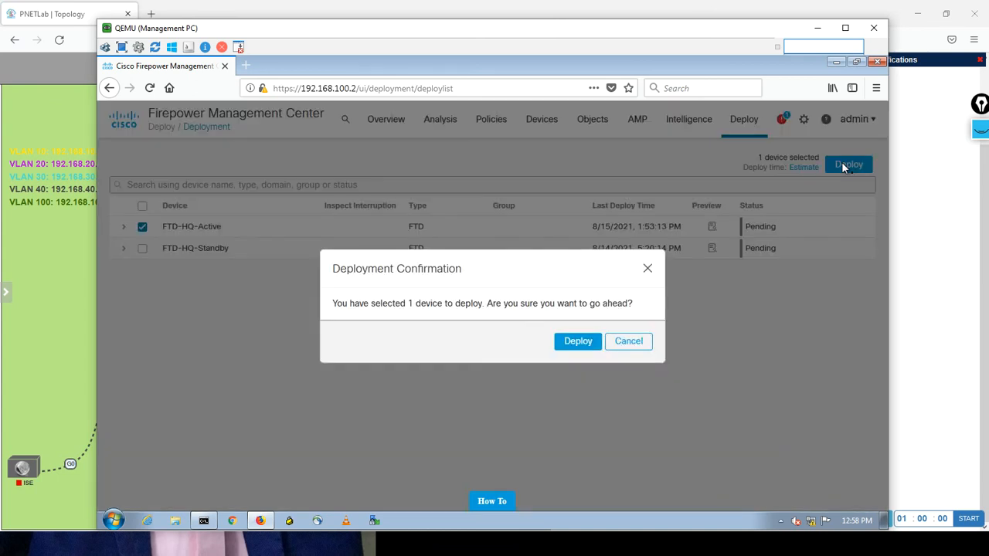
pyautogui.click(577, 345)
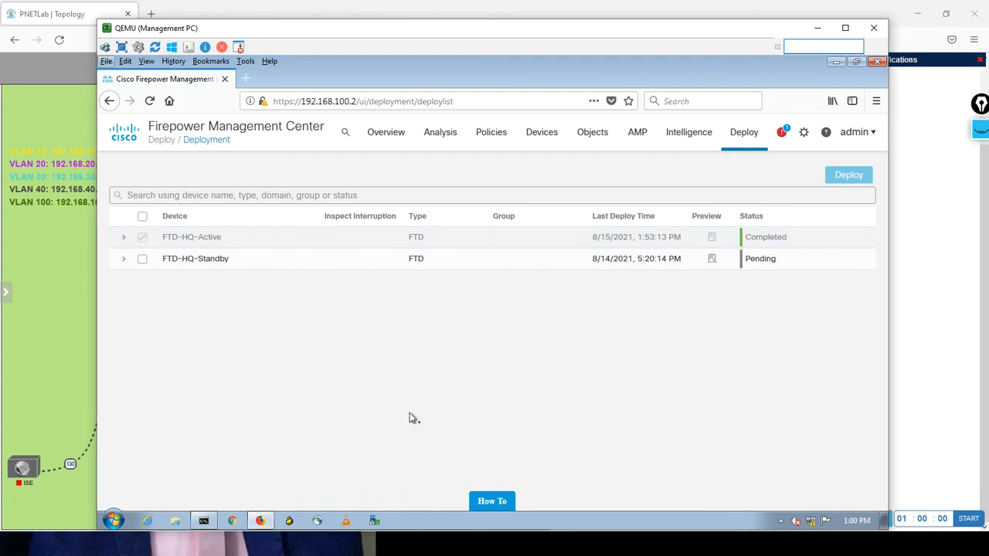
# On PC1-VLAN-10, display the IP configuration with ipconfig and ping 8.8.8.8 to retest Internet access.
pyautogui.hotkey('alt', 'Tab')
pyautogui.hotkey('alt', 'Tab')
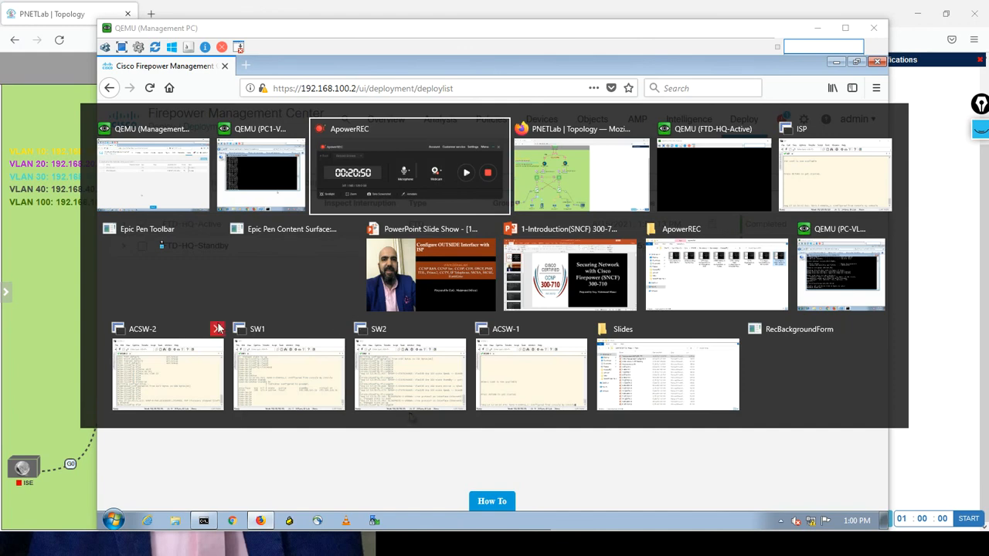
pyautogui.click(256, 173)
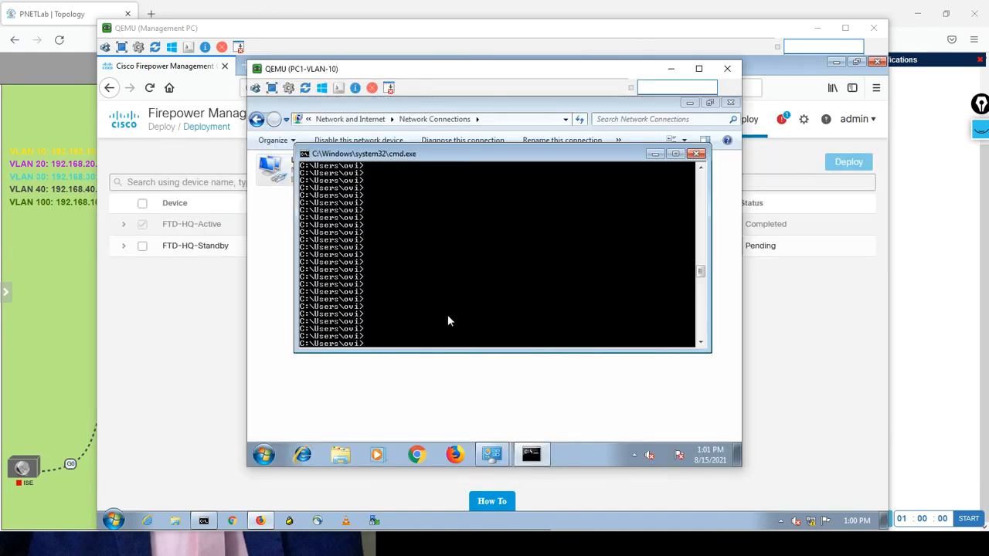
pyautogui.write('ipconfig')
pyautogui.press('Return')
pyautogui.press('Return')
pyautogui.press('Return')
pyautogui.press('Return')
pyautogui.press('Return')
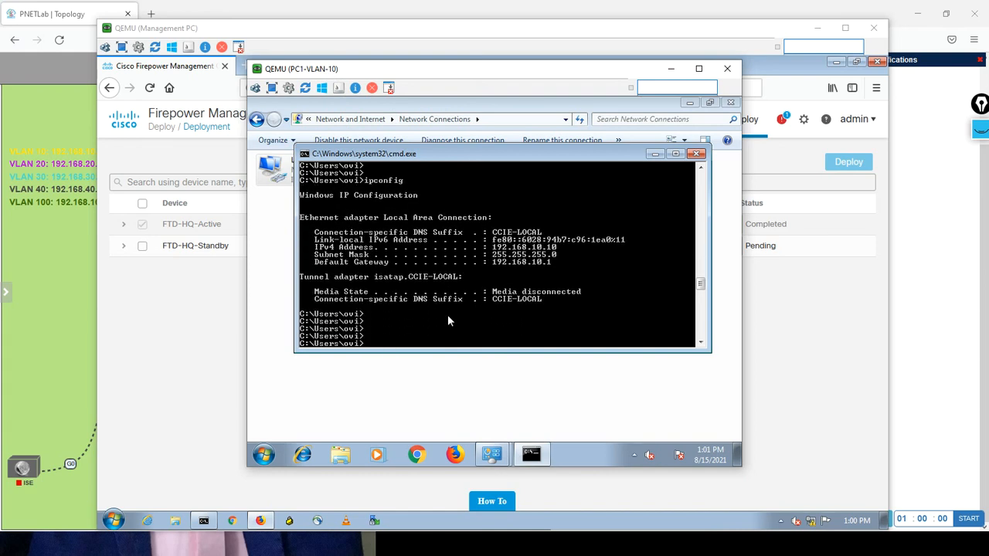
pyautogui.write('ping 8.8.8.8')
pyautogui.press('Return')
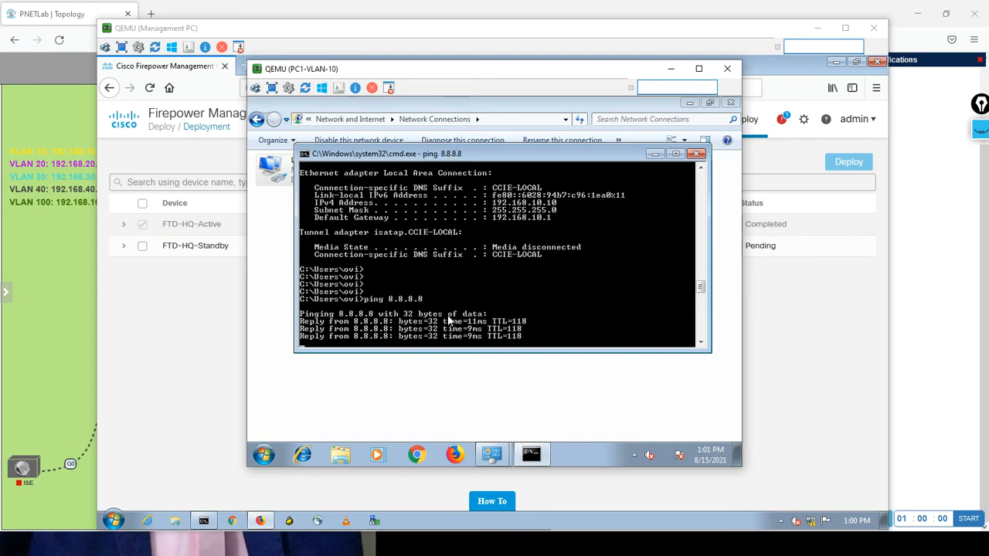
pyautogui.press('Return')
pyautogui.press('Return')
pyautogui.press('Return')
pyautogui.press('Return')
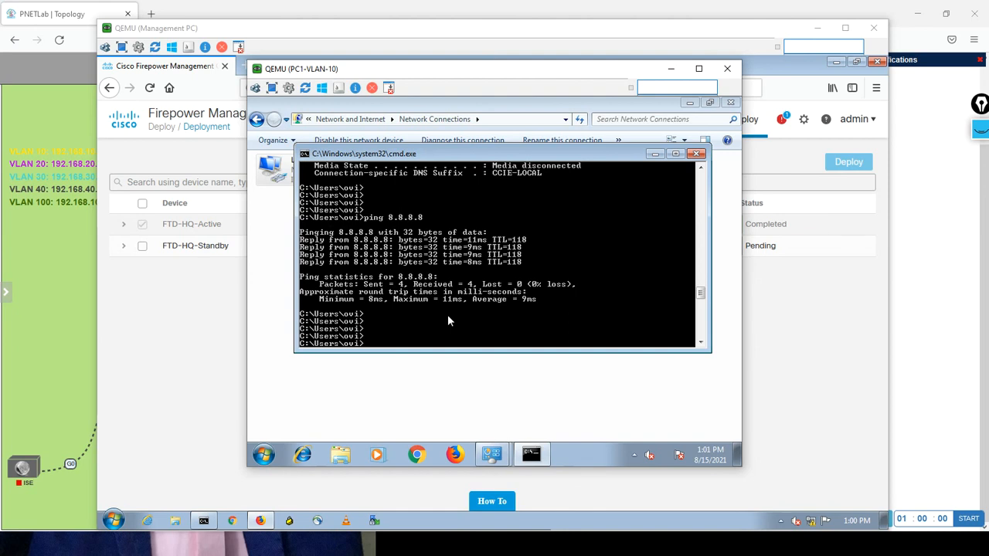
# Switch to the PC-VLAN-20 console and ping 8.8.8.8 to test its Internet access.
pyautogui.hotkey('alt', 'Tab')
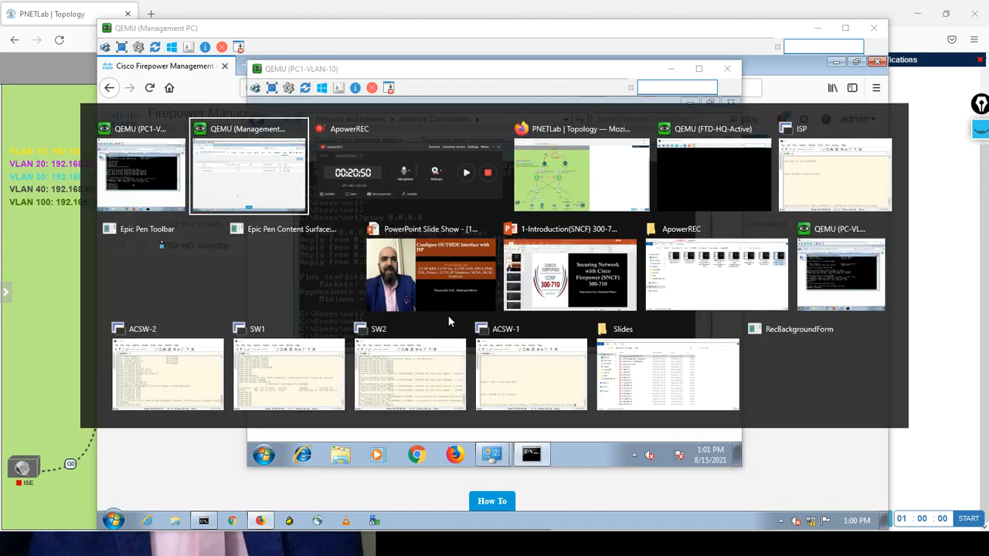
pyautogui.hotkey('alt', 'Tab')
pyautogui.hotkey('alt', 'Tab')
pyautogui.hotkey('alt', 'Tab')
pyautogui.hotkey('alt', 'Tab')
pyautogui.hotkey('alt', 'Tab')
pyautogui.hotkey('alt', 'Tab')
pyautogui.hotkey('alt', 'Tab')
pyautogui.hotkey('alt', 'Tab')
pyautogui.hotkey('alt', 'Tab')
pyautogui.hotkey('alt', 'Tab')
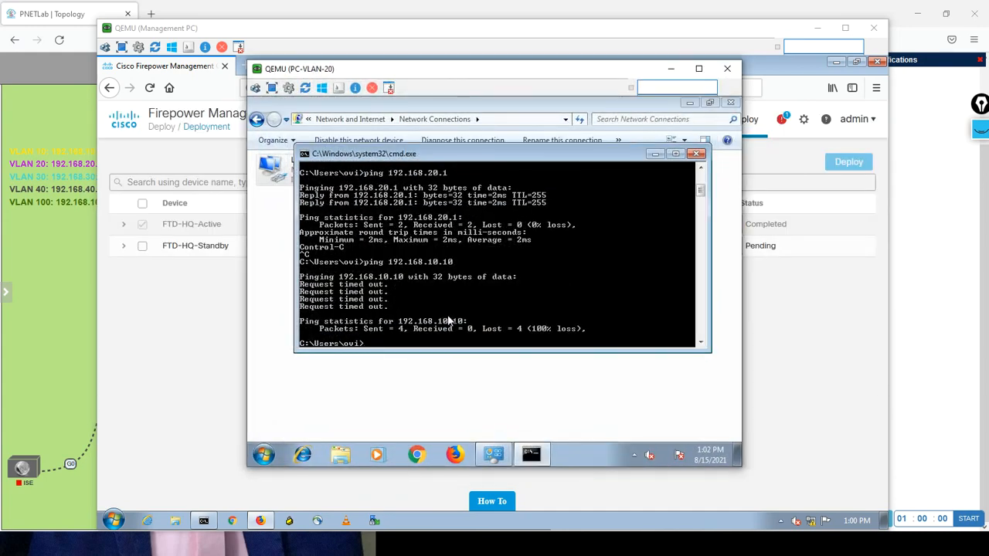
pyautogui.write('ping 8.8.8.8')
pyautogui.press('Return')
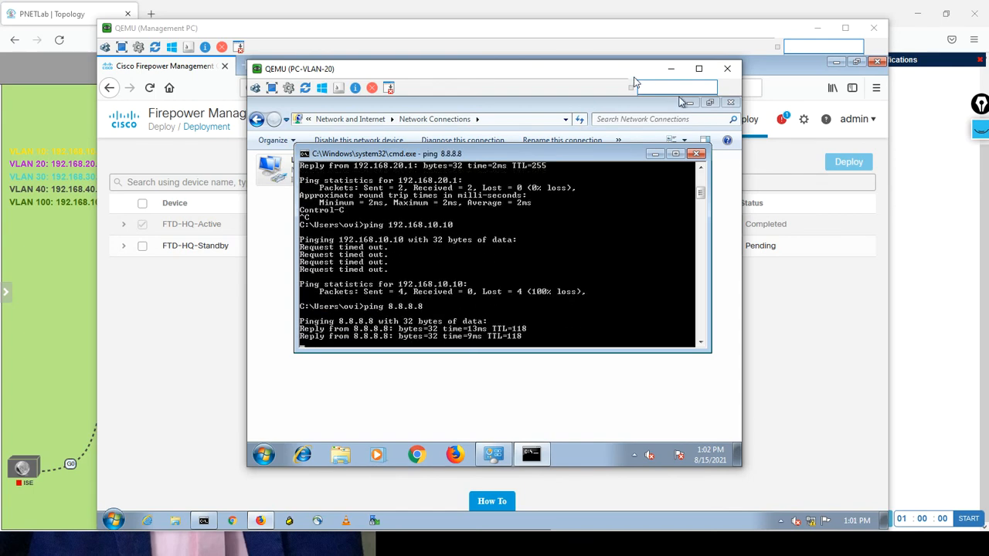
# Clear the console windows off the PNETLab topology and activate the Epic Pen freehand pen for annotating it.
pyautogui.click(673, 72)
pyautogui.click(817, 33)
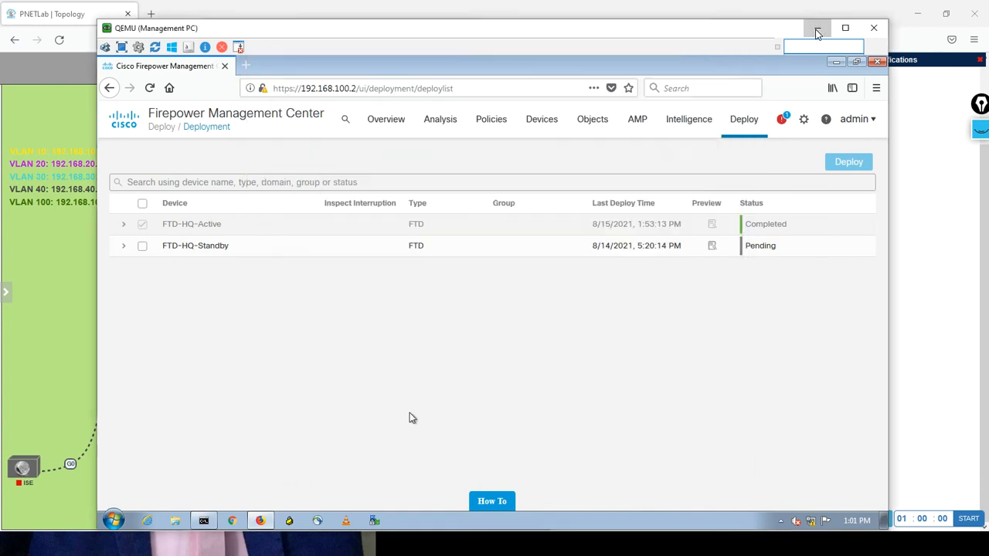
pyautogui.click(670, 71)
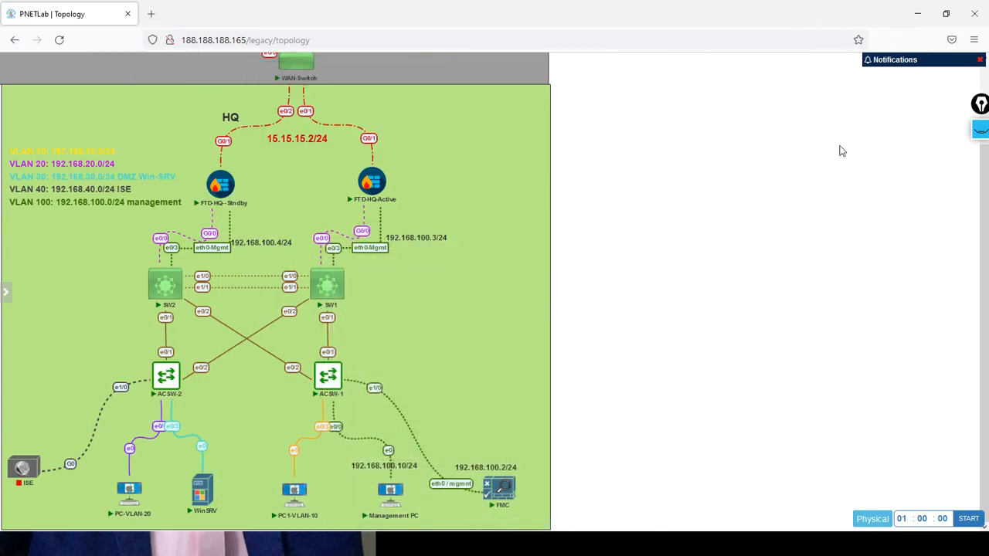
pyautogui.click(980, 133)
pyautogui.moveTo(979, 166)
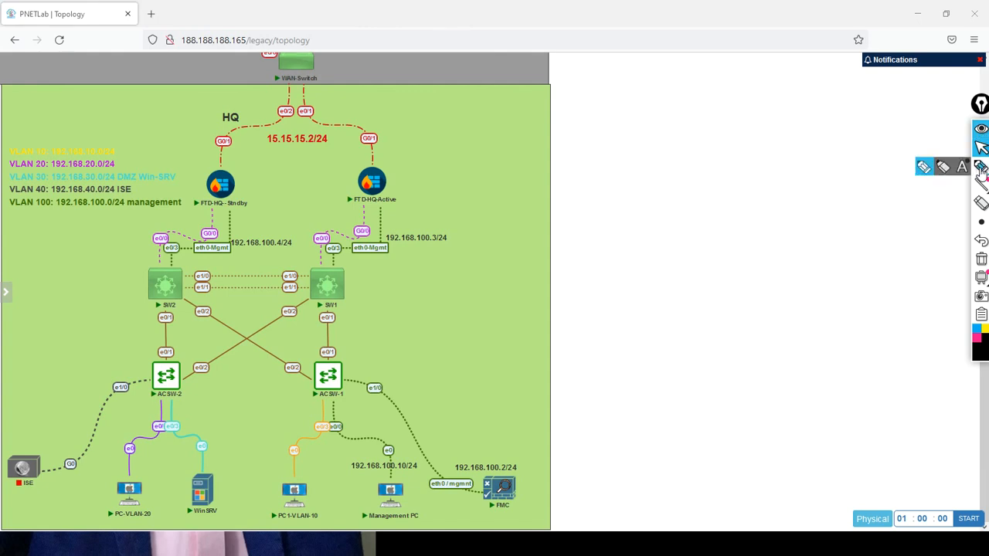
pyautogui.click(924, 168)
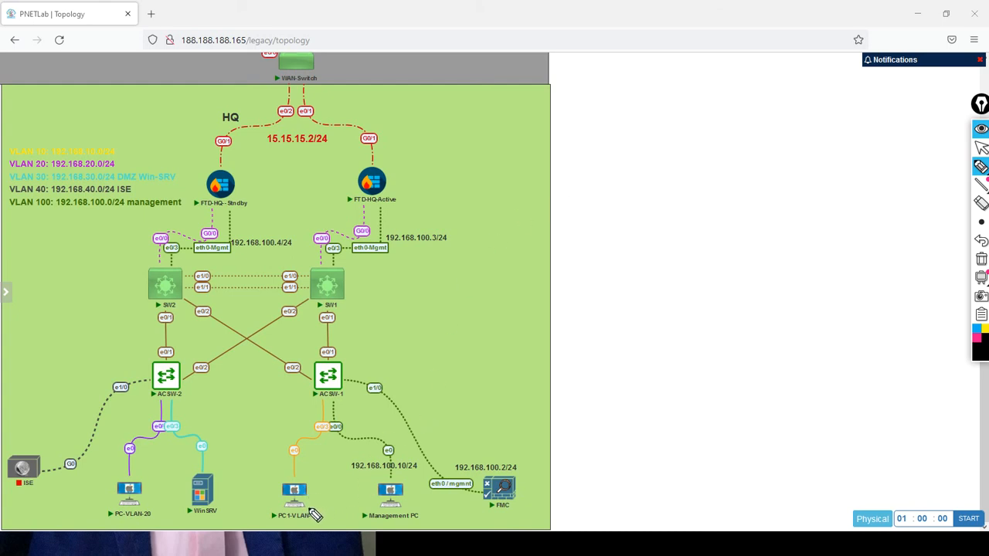
# Trace the traffic path from PC1-VLAN-10 through ACSW-1, SW1 and FTD-HQ-Active to the outside, with a circle beside the arrow.
pyautogui.moveTo(309, 510); pyautogui.dragTo(337, 297)
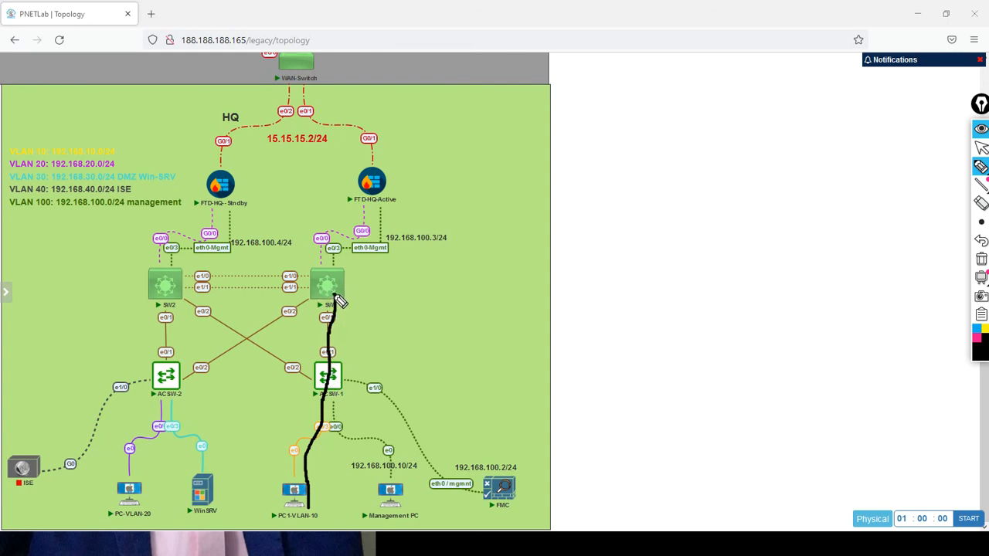
pyautogui.moveTo(338, 300)
pyautogui.mouseDown()
pyautogui.moveTo(338, 275)
pyautogui.moveTo(380, 207)
pyautogui.moveTo(374, 164)
pyautogui.moveTo(340, 149)
pyautogui.moveTo(331, 122)
pyautogui.mouseUp()
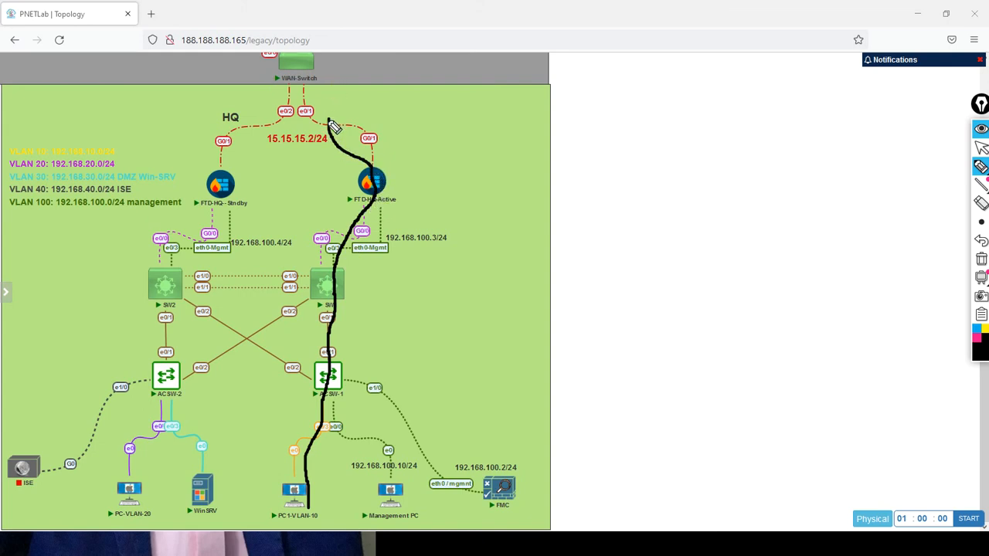
pyautogui.moveTo(329, 121)
pyautogui.mouseDown()
pyautogui.moveTo(337, 93)
pyautogui.moveTo(330, 85)
pyautogui.moveTo(353, 100)
pyautogui.moveTo(386, 92)
pyautogui.moveTo(367, 86)
pyautogui.mouseUp()
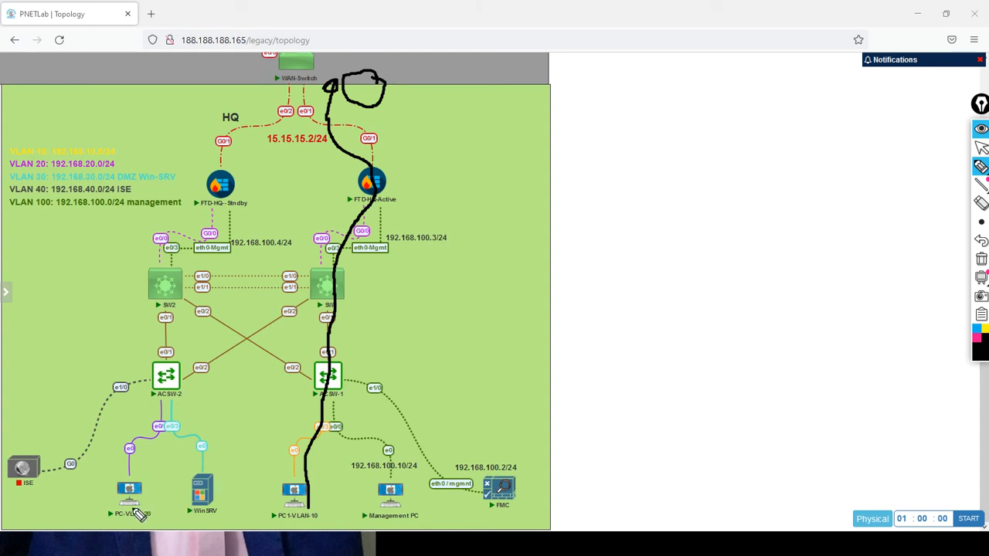
# Trace the traffic path from PC-VLAN-20 through ACSW-2, SW1 and FTD-HQ-Active to the outside, with a circle beside the arrow.
pyautogui.moveTo(134, 501)
pyautogui.mouseDown()
pyautogui.moveTo(136, 448)
pyautogui.moveTo(174, 398)
pyautogui.mouseUp()
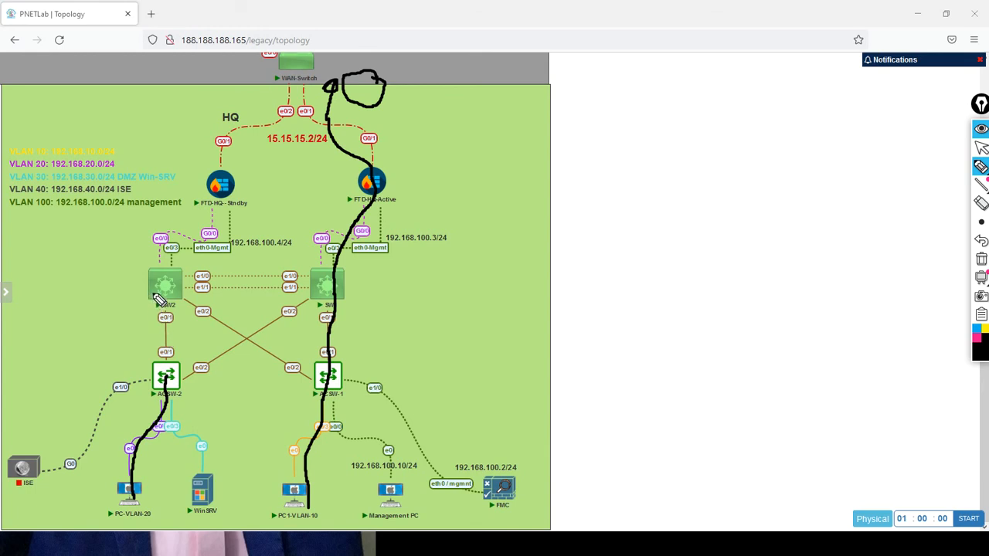
pyautogui.moveTo(152, 296); pyautogui.dragTo(147, 296)
pyautogui.moveTo(170, 380)
pyautogui.mouseDown()
pyautogui.moveTo(331, 290)
pyautogui.moveTo(369, 248)
pyautogui.moveTo(378, 201)
pyautogui.moveTo(391, 194)
pyautogui.moveTo(386, 115)
pyautogui.moveTo(418, 112)
pyautogui.moveTo(446, 136)
pyautogui.moveTo(442, 102)
pyautogui.moveTo(431, 120)
pyautogui.mouseUp()
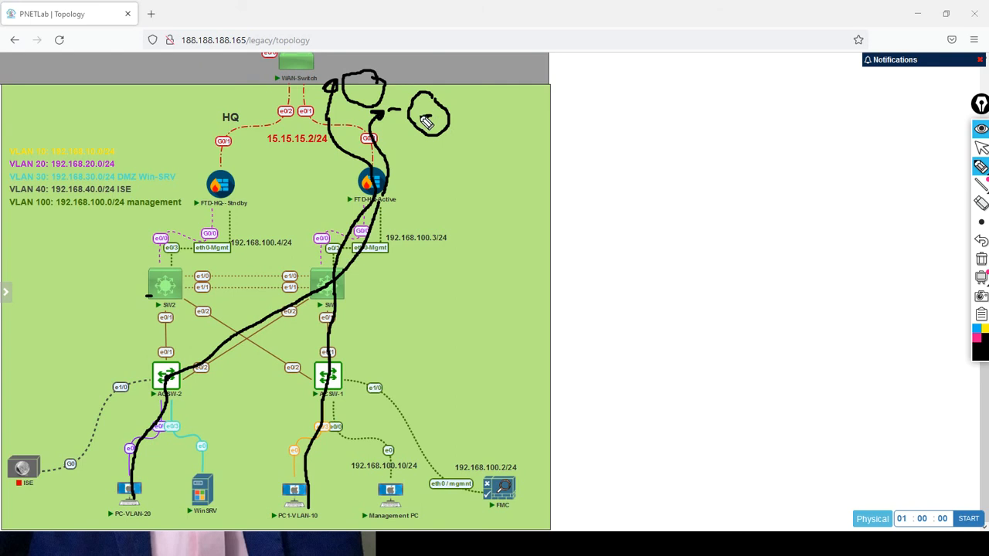
# Clear all pen annotations from the topology and circle the standby firewall FTD-HQ-Stndby.
pyautogui.click(982, 261)
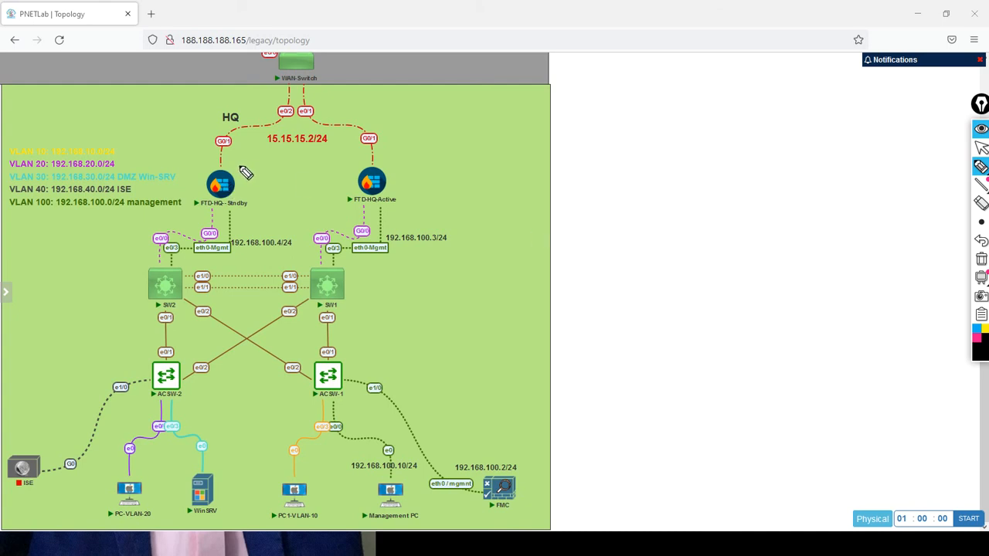
pyautogui.moveTo(241, 168)
pyautogui.mouseDown()
pyautogui.moveTo(203, 221)
pyautogui.moveTo(276, 179)
pyautogui.moveTo(242, 174)
pyautogui.mouseUp()
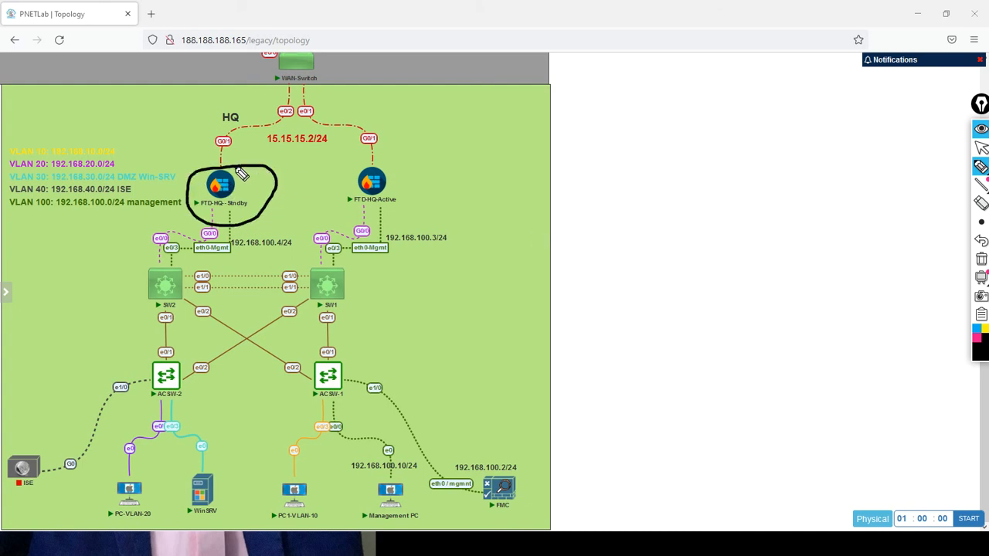